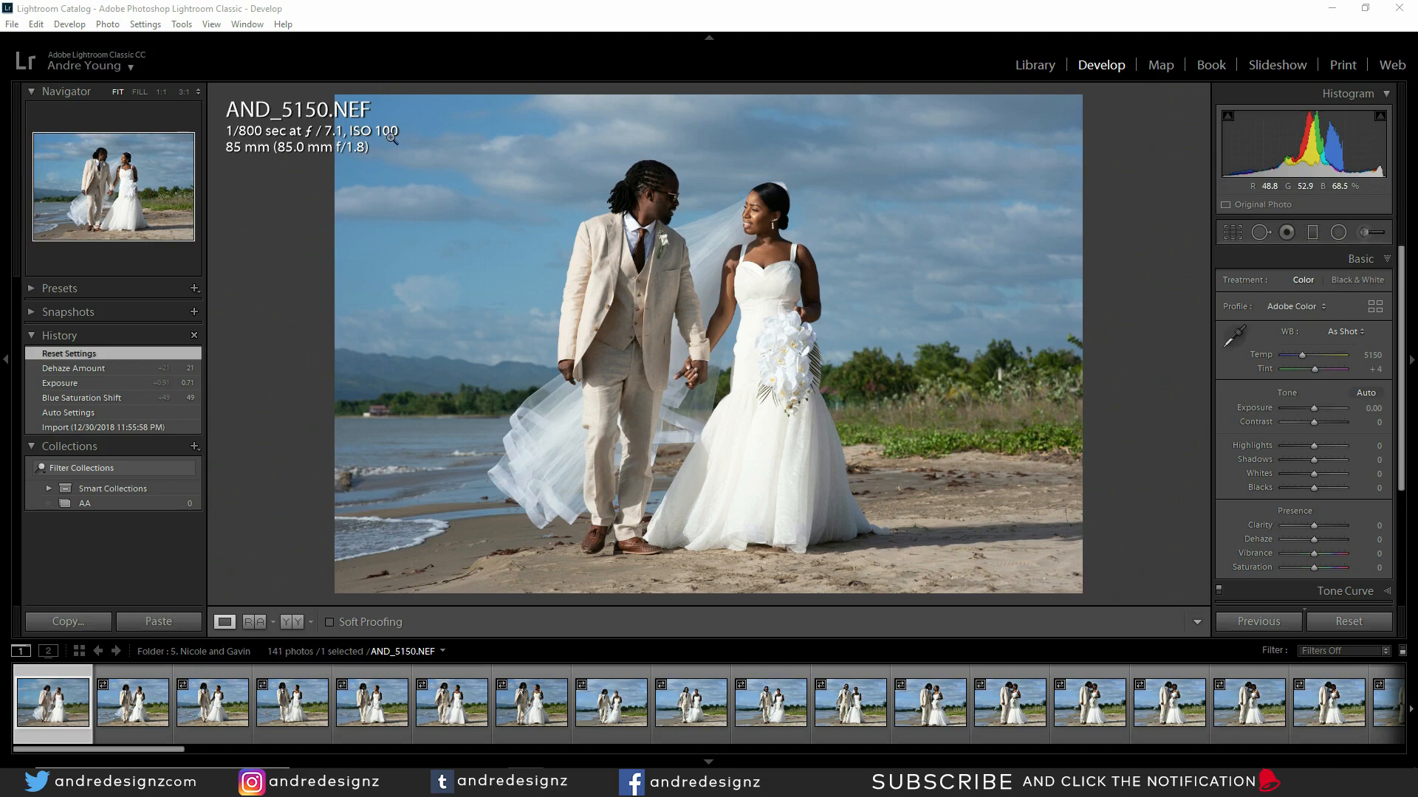
Step: Check both faces up close in AND_5150.NEF and apply automatic tone settings to the photo
{"action": "left_click", "coordinate": [793, 226]}
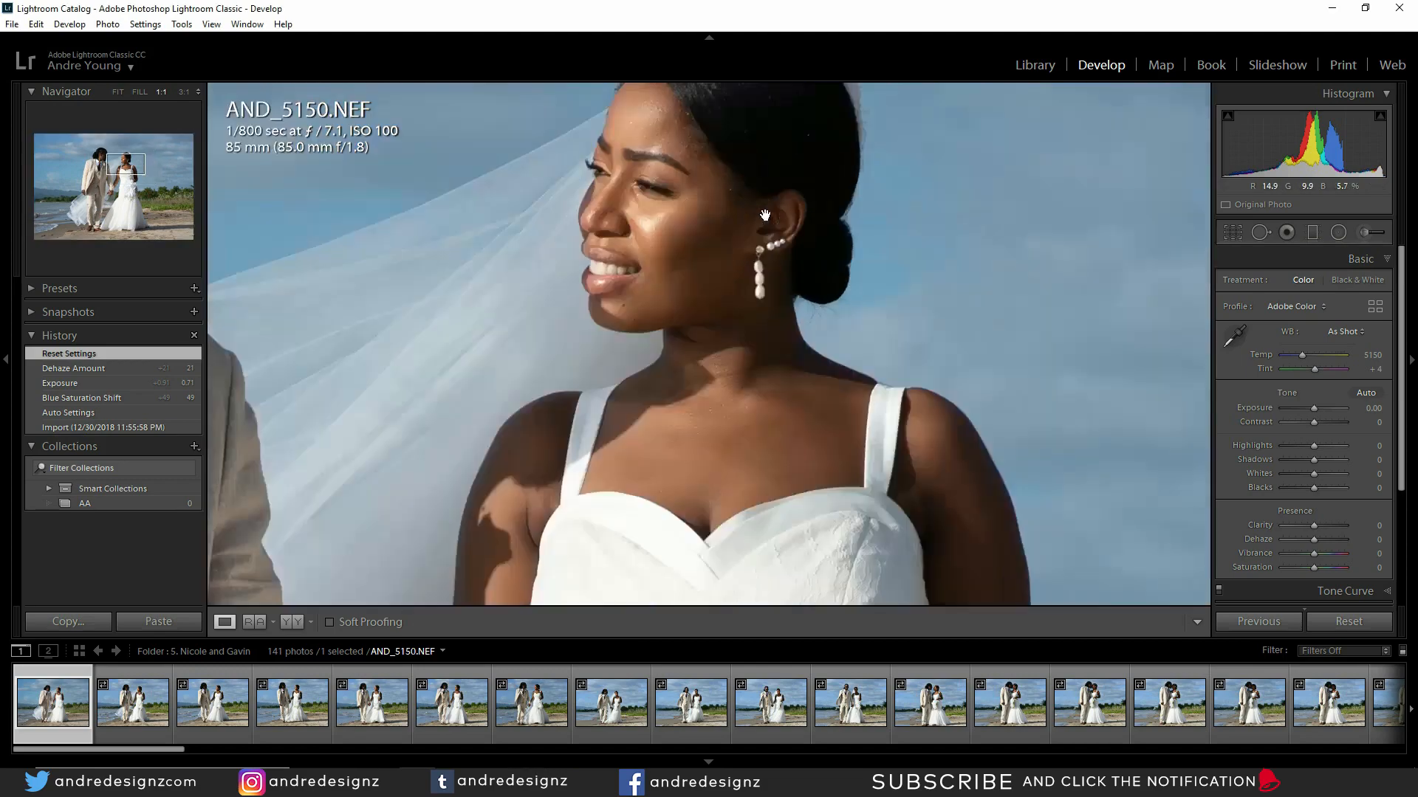
{"action": "left_click_drag", "start_coordinate": [687, 170], "coordinate": [699, 445]}
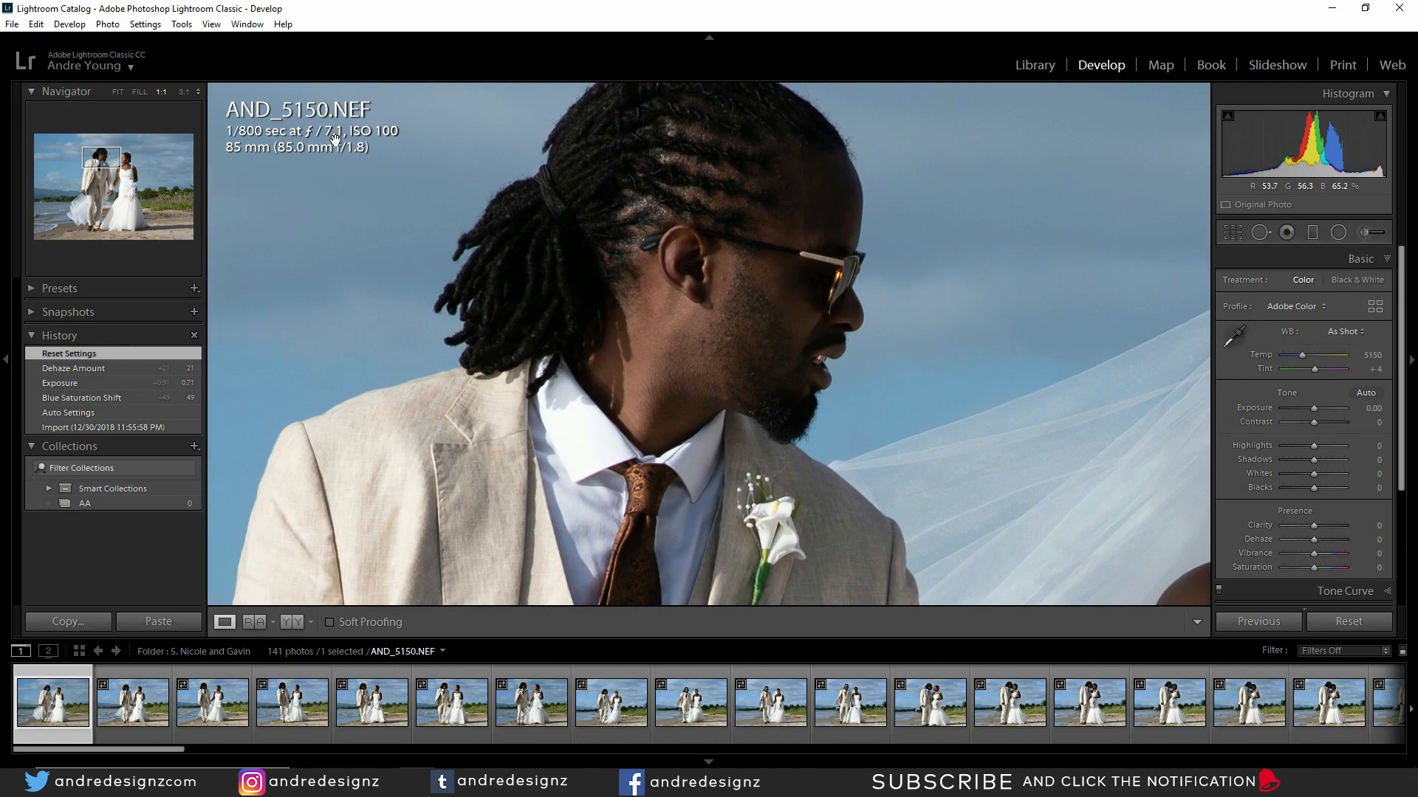
{"action": "left_click", "coordinate": [768, 281]}
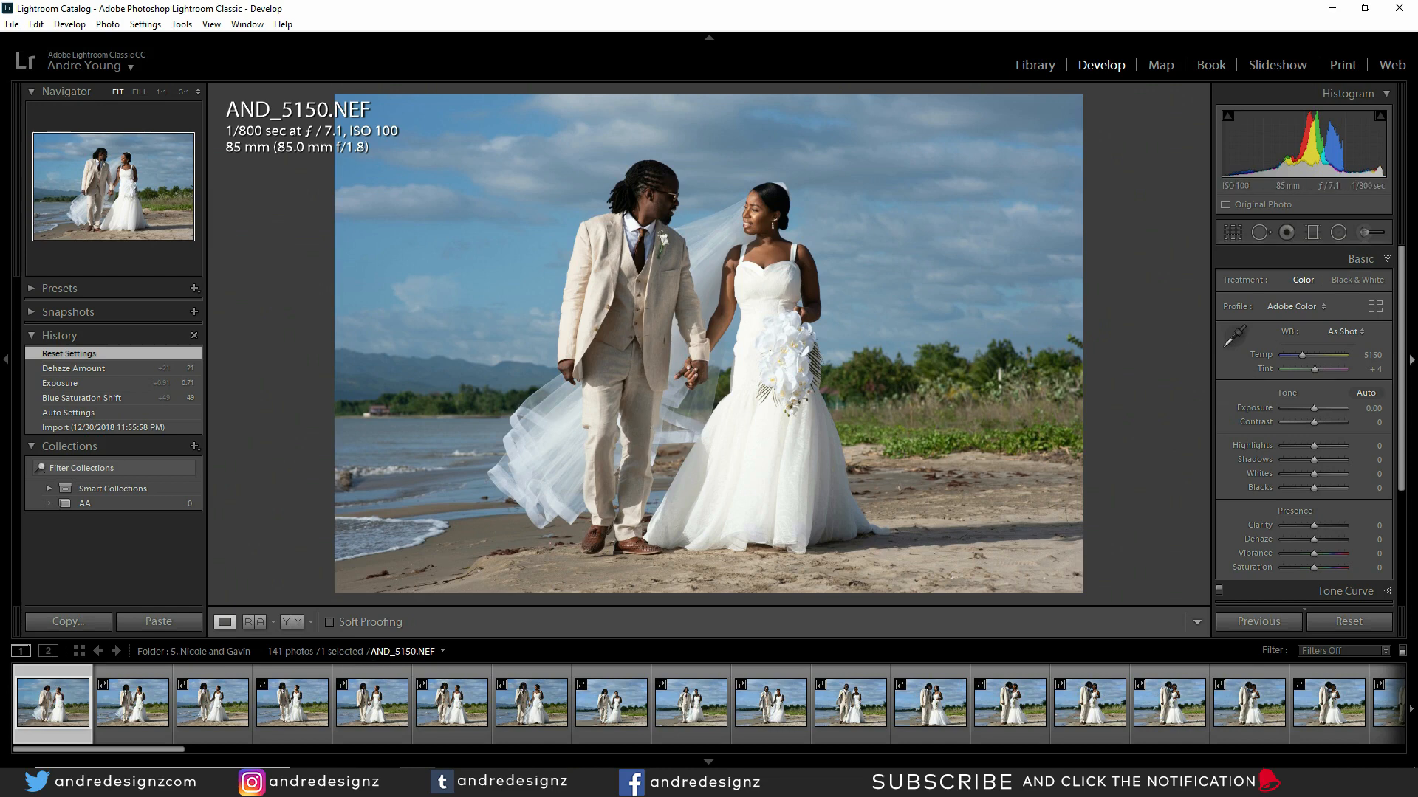
{"action": "left_click", "coordinate": [1366, 393]}
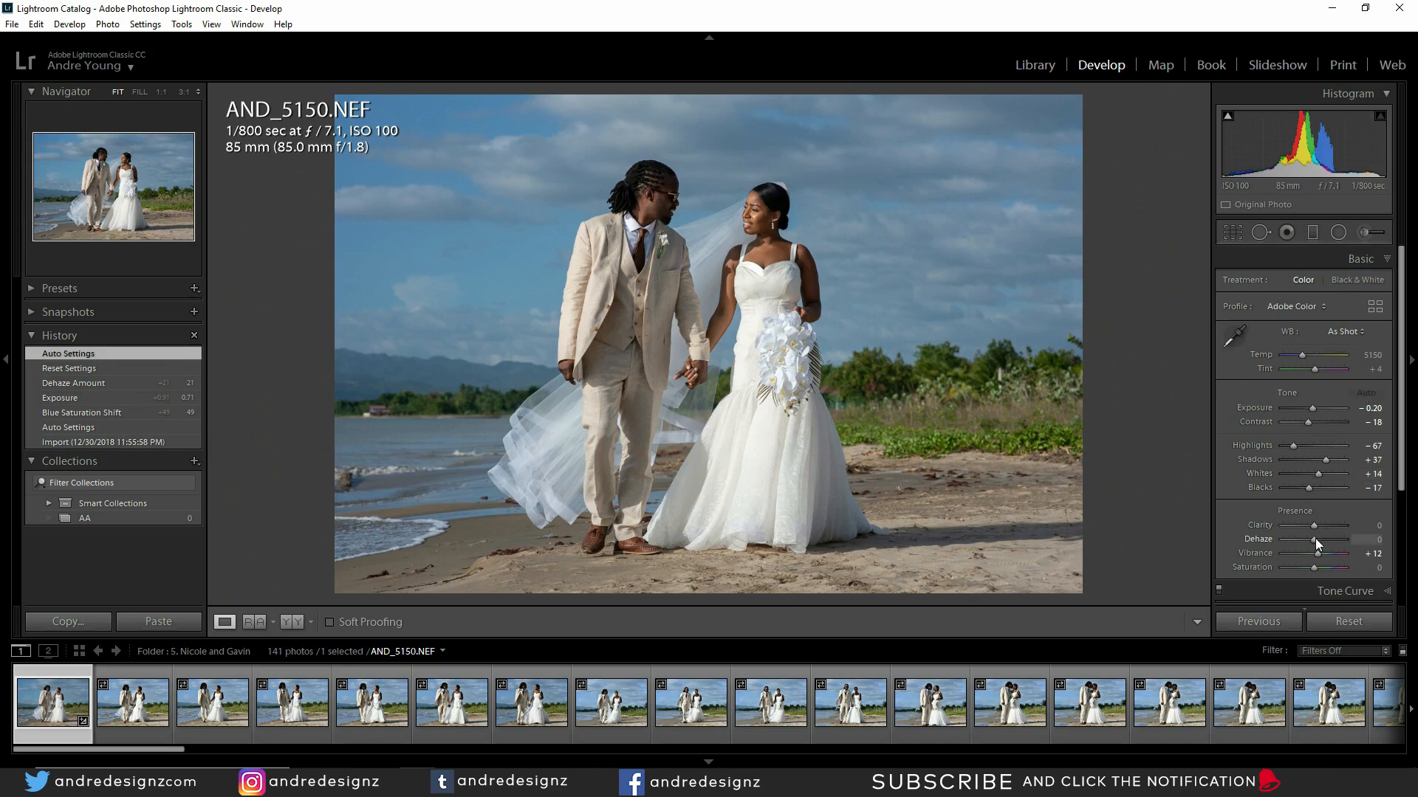
Step: Set the photo's Dehaze to +26, Exposure to +0.48 and Shadows to +71
{"action": "left_click_drag", "start_coordinate": [1315, 538], "coordinate": [1323, 538]}
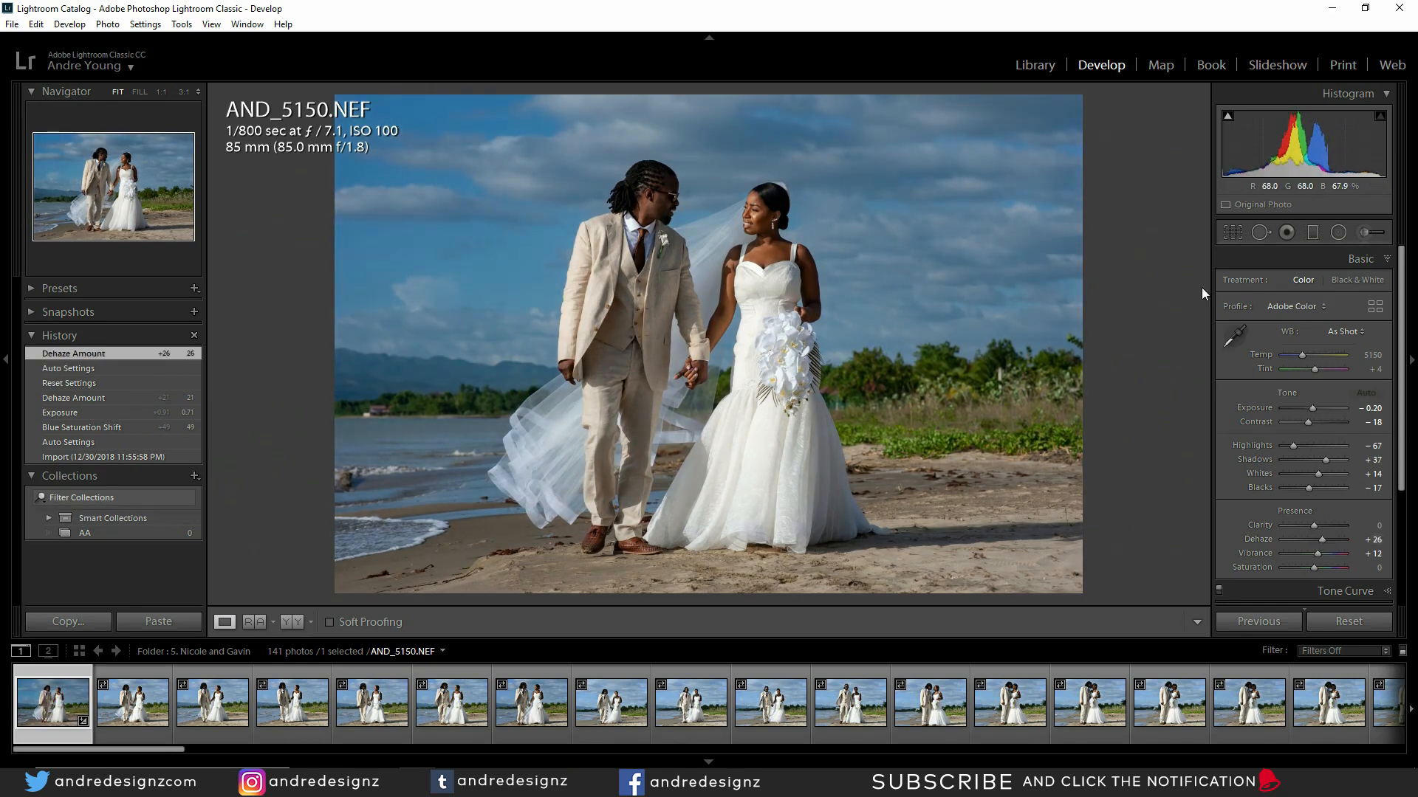
{"action": "left_click_drag", "start_coordinate": [1315, 406], "coordinate": [1319, 406]}
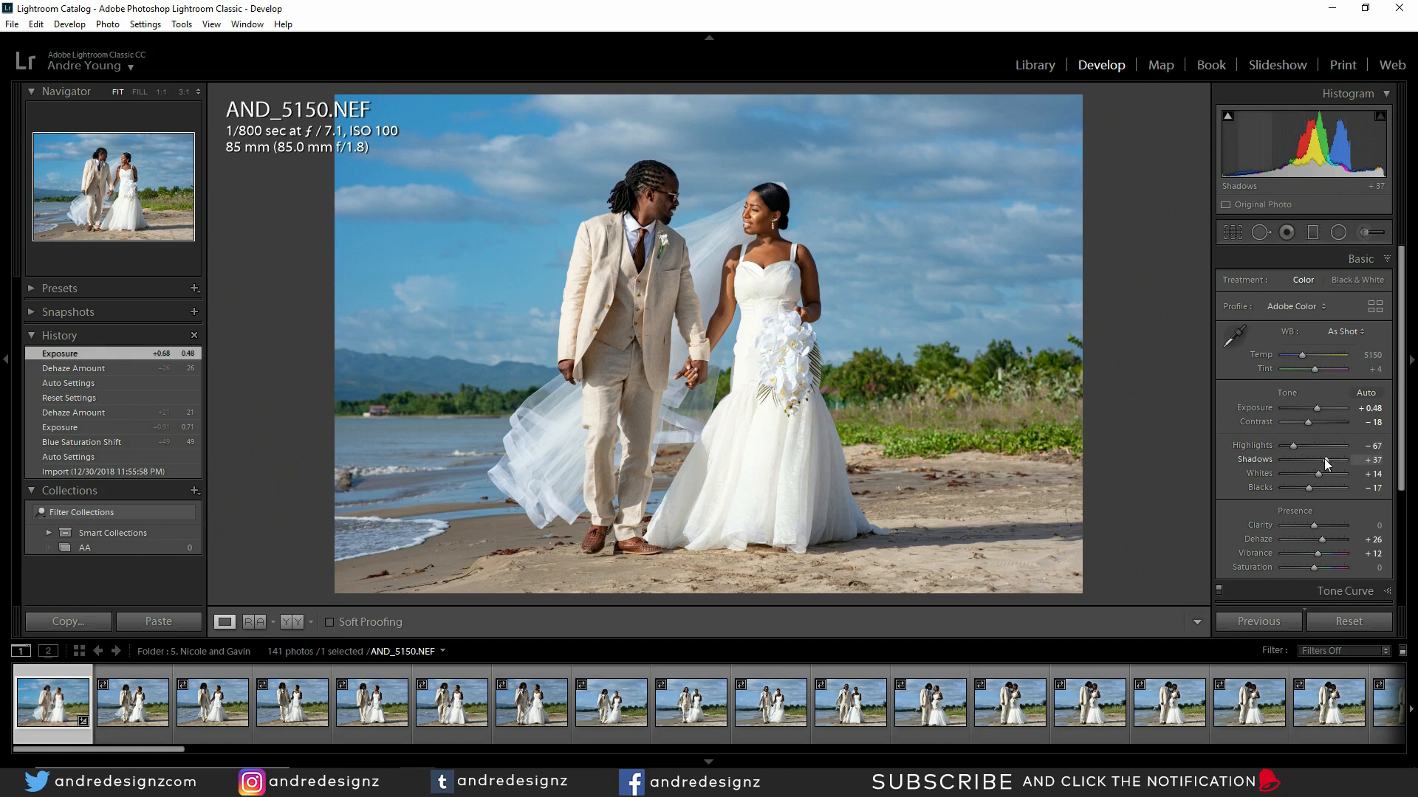
{"action": "left_click_drag", "start_coordinate": [1331, 461], "coordinate": [1338, 462]}
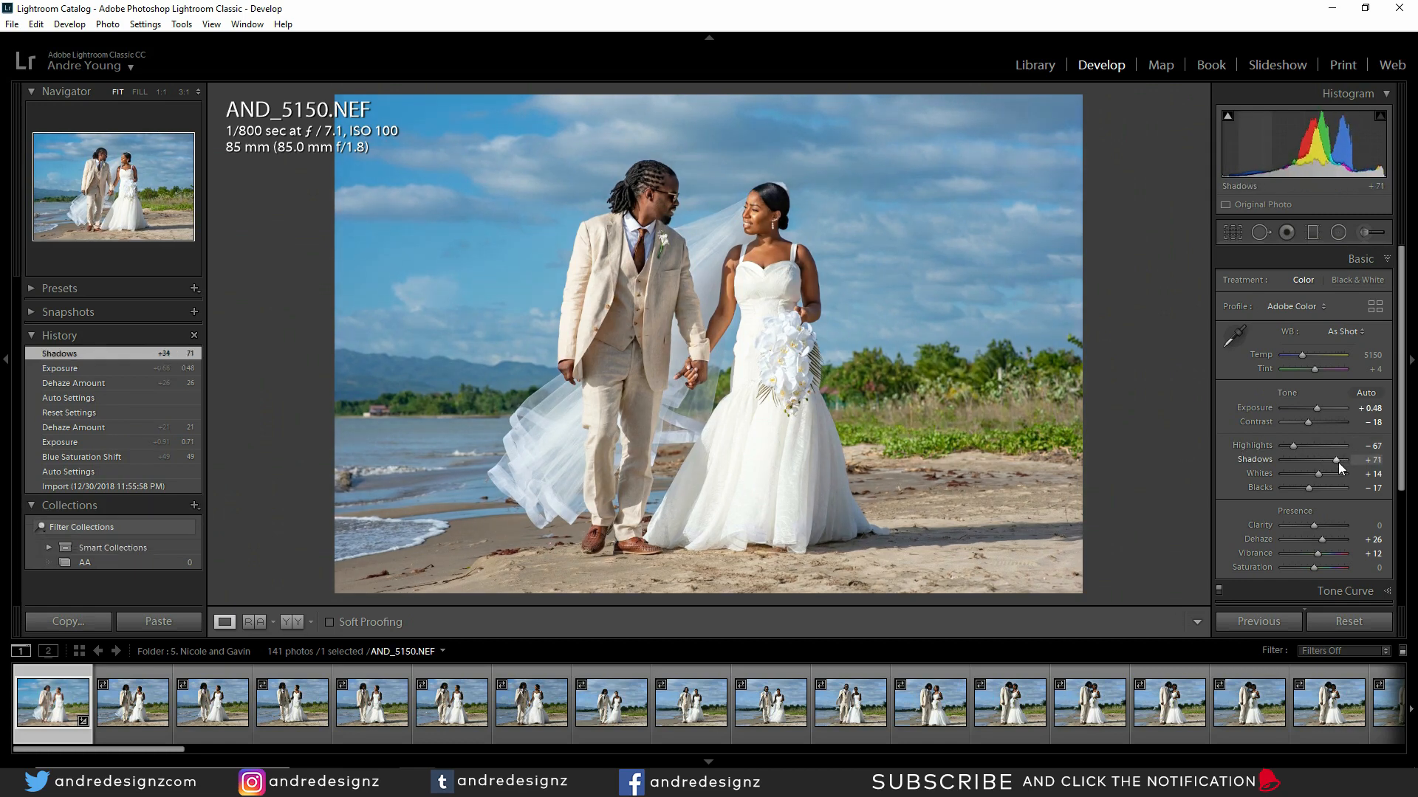
Step: Reduce Dehaze to +21 and Whites to -55 on the wedding photo
{"action": "left_click", "coordinate": [762, 213]}
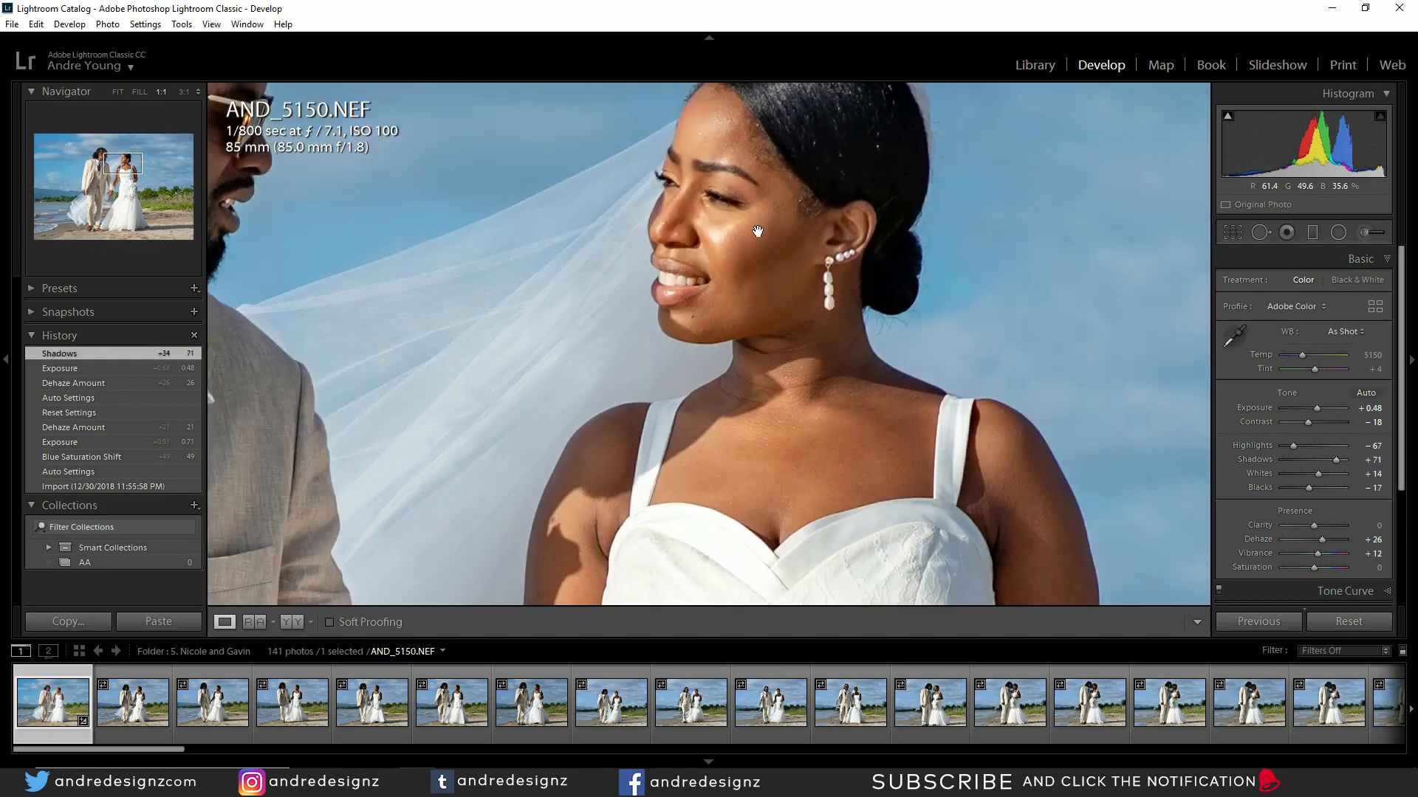
{"action": "left_click_drag", "start_coordinate": [788, 242], "coordinate": [930, 313]}
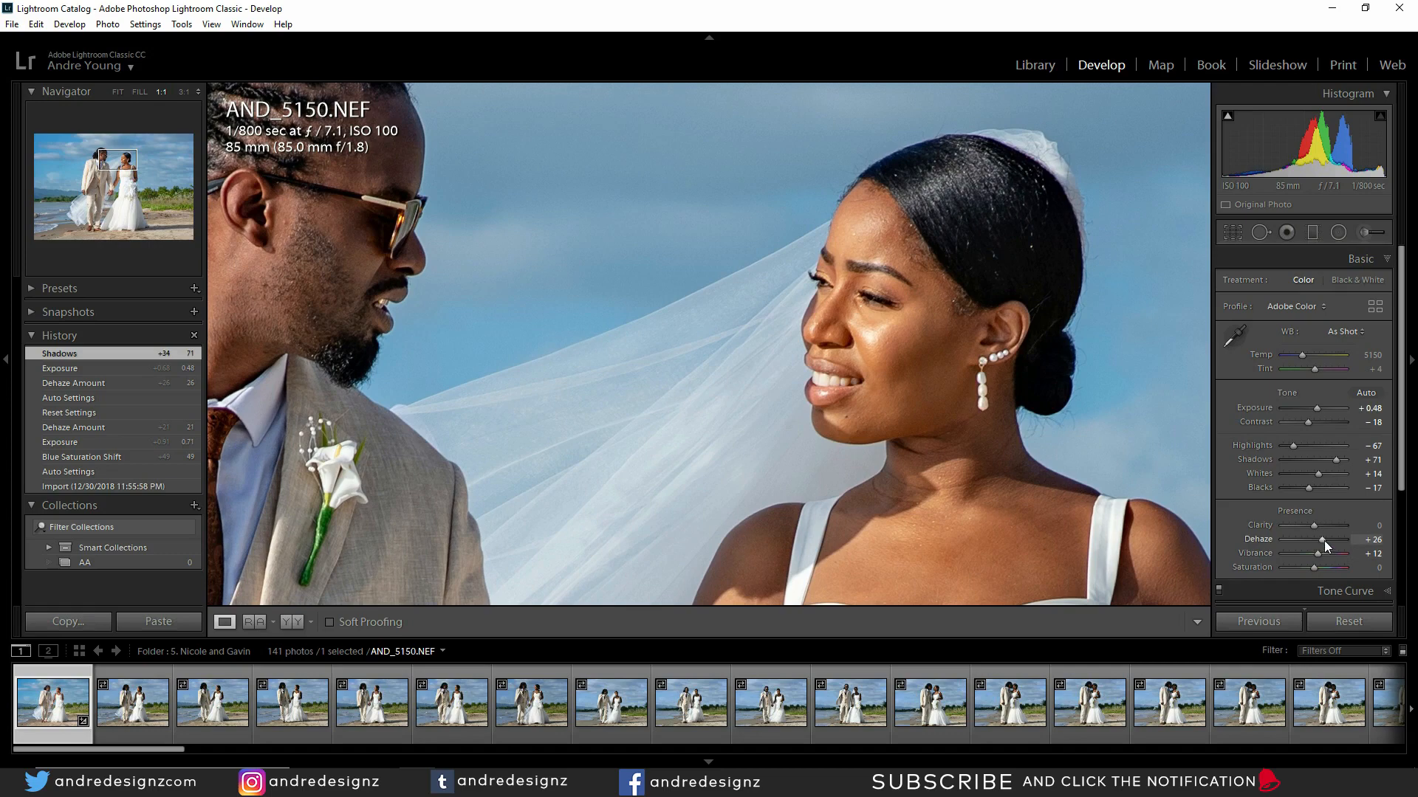
{"action": "left_click_drag", "start_coordinate": [1322, 537], "coordinate": [1321, 538]}
{"action": "left_click", "coordinate": [590, 292]}
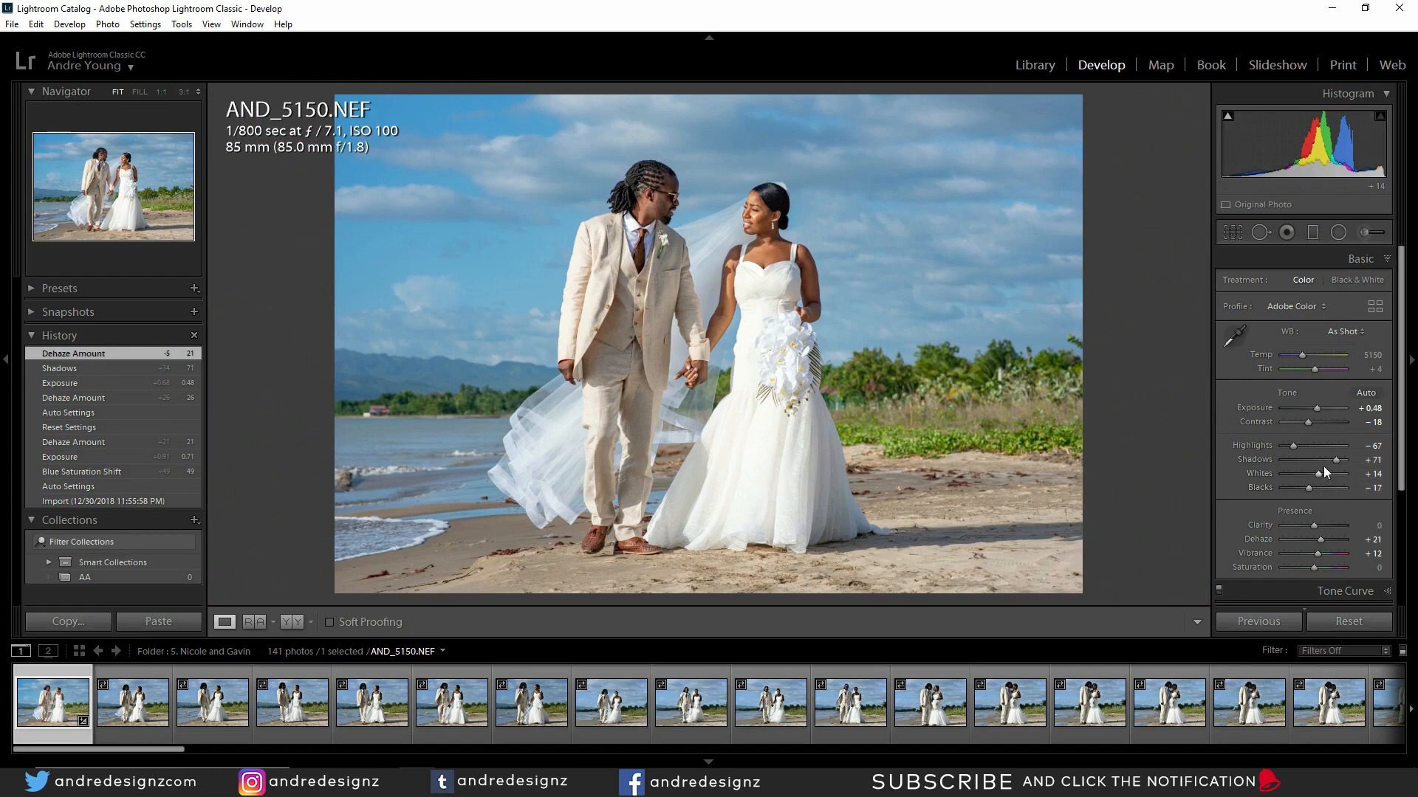
{"action": "left_click_drag", "start_coordinate": [1314, 475], "coordinate": [1294, 475]}
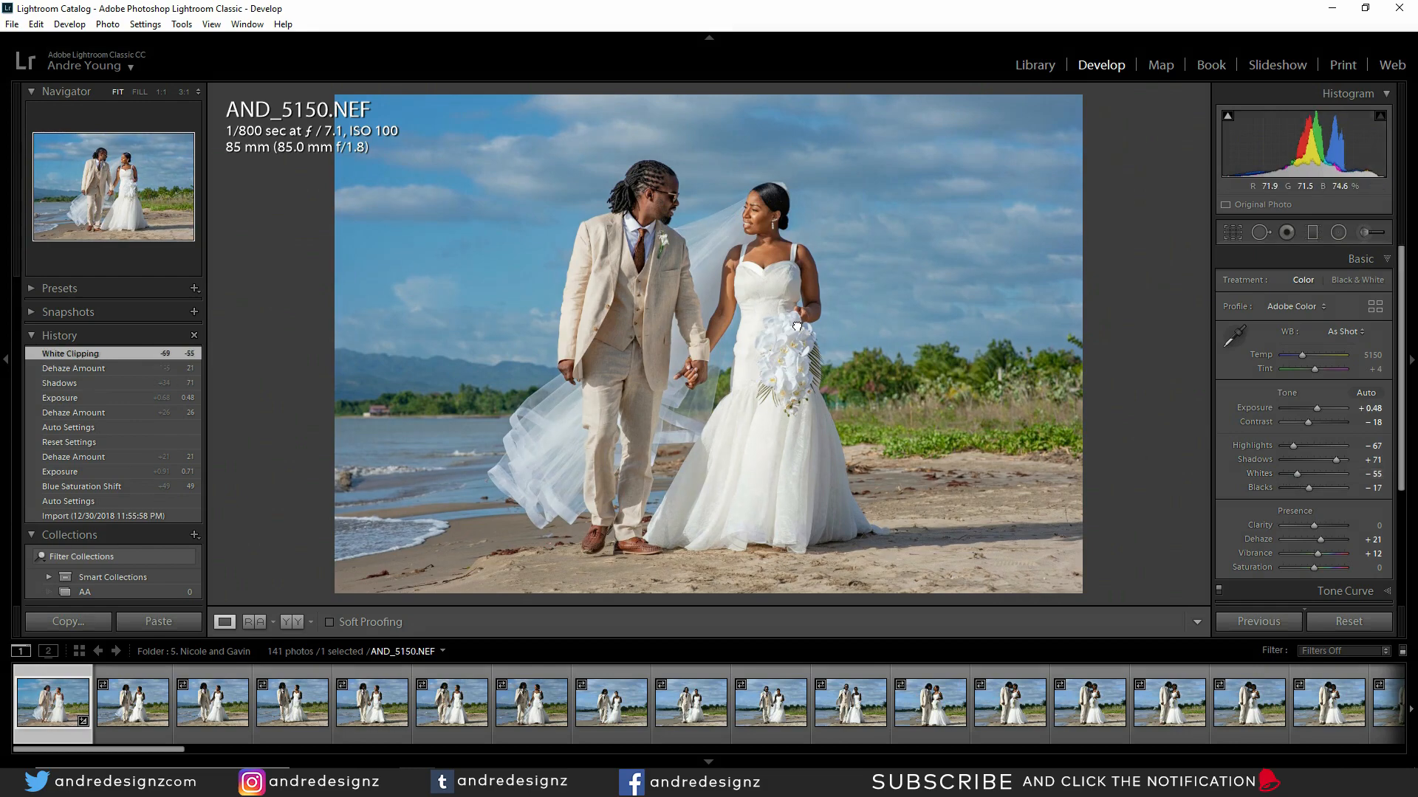
Step: Examine the edited photo at 1:1, checking the highlight detail in the white dress and bouquet
{"action": "left_click", "coordinate": [776, 337]}
{"action": "left_click_drag", "start_coordinate": [641, 537], "coordinate": [681, 226]}
{"action": "left_click_drag", "start_coordinate": [668, 421], "coordinate": [696, 243]}
{"action": "left_click_drag", "start_coordinate": [668, 502], "coordinate": [680, 607]}
{"action": "left_click_drag", "start_coordinate": [660, 122], "coordinate": [647, 433]}
{"action": "left_click", "coordinate": [646, 430]}
Step: Compare the edited photo with its unedited version, checking the bouquet, dress and both faces at 1:1
{"action": "key", "text": "backslash"}
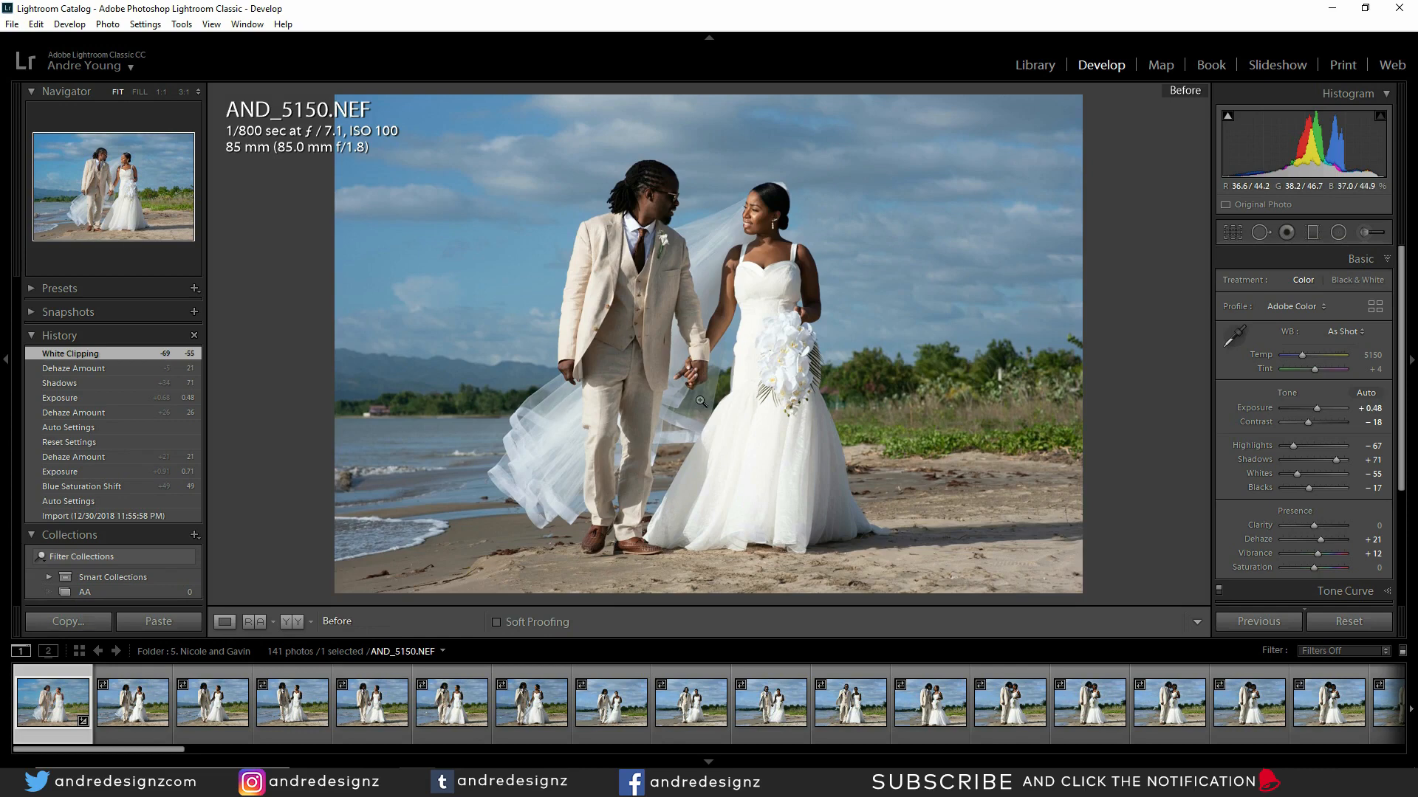
{"action": "key", "text": "backslash"}
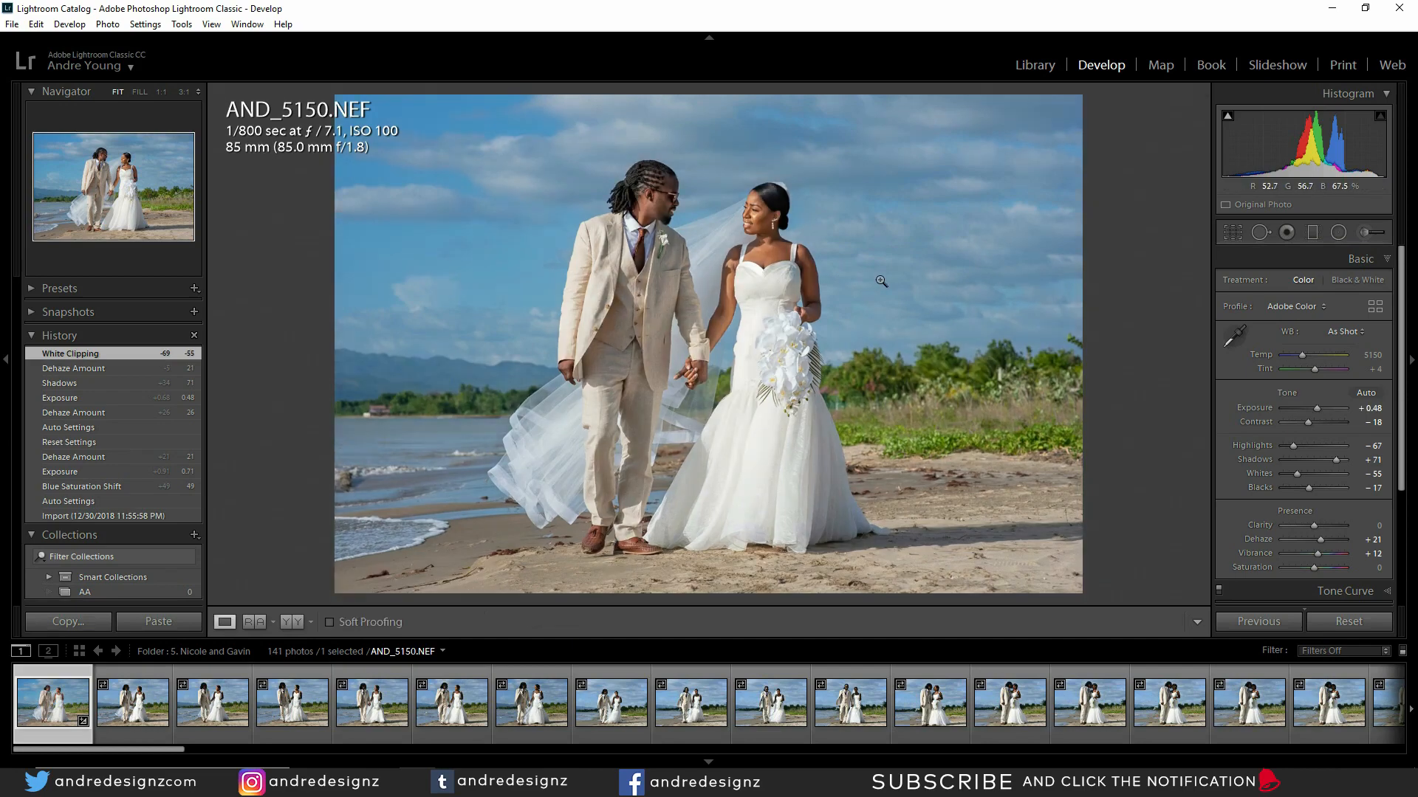
{"action": "key", "text": "backslash"}
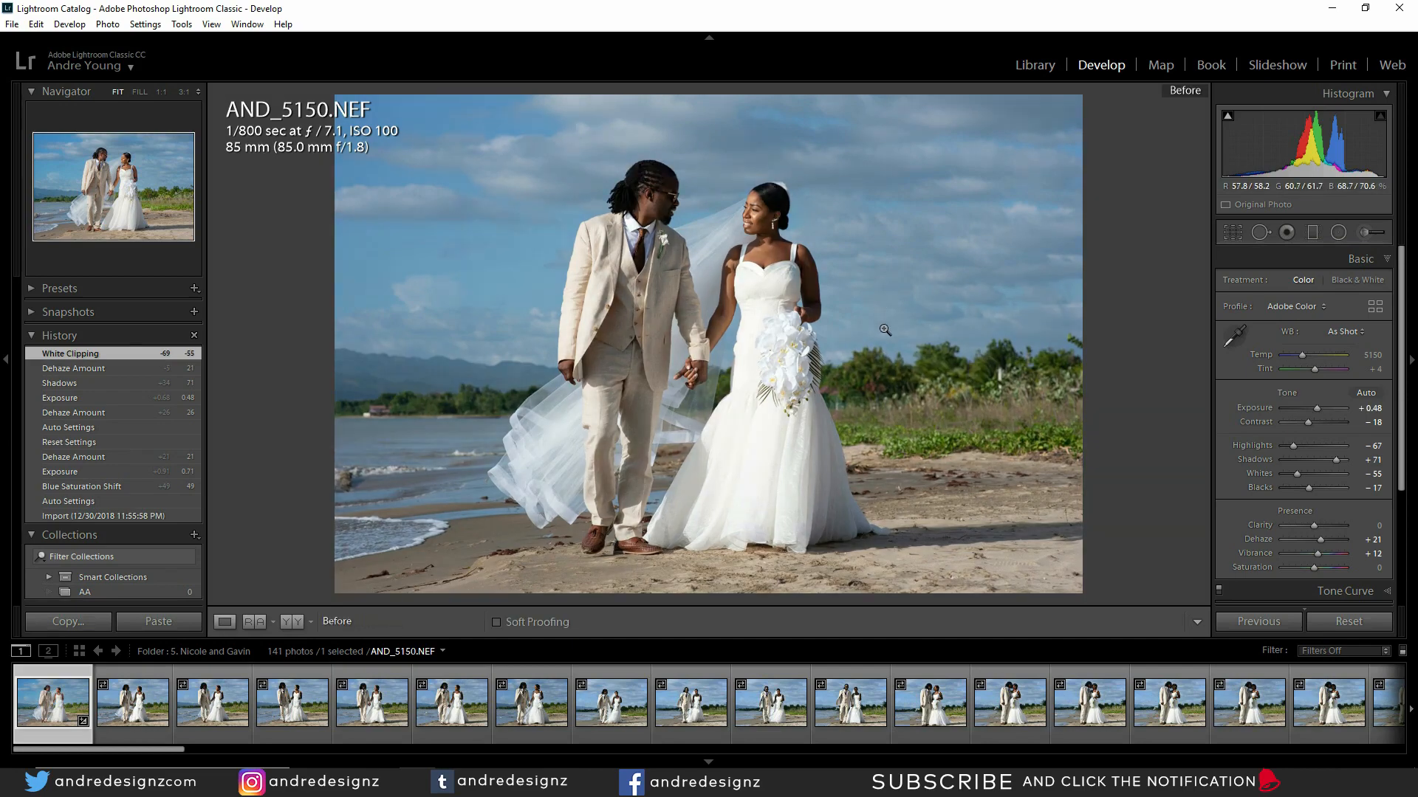
{"action": "left_click", "coordinate": [752, 381]}
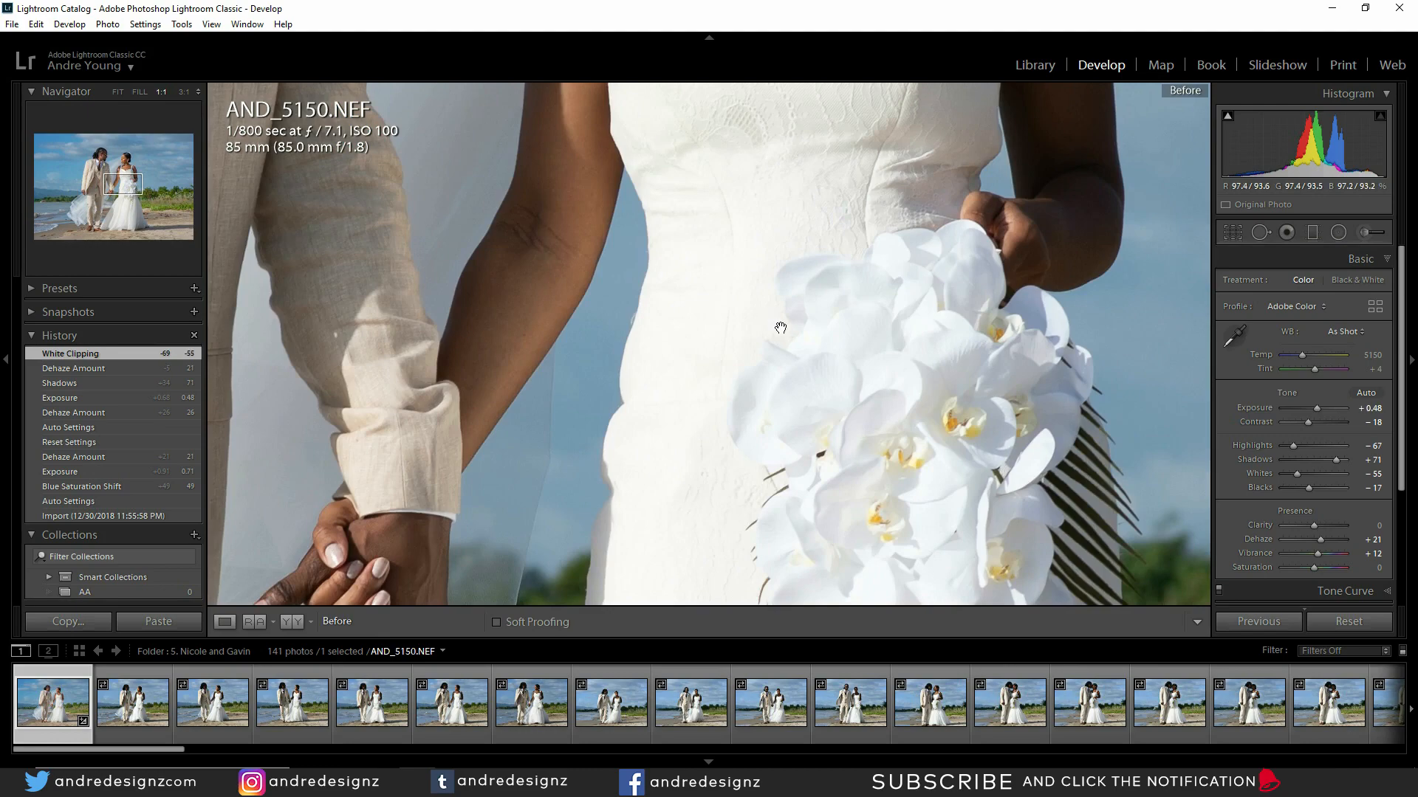
{"action": "key", "text": "backslash"}
{"action": "left_click", "coordinate": [728, 310]}
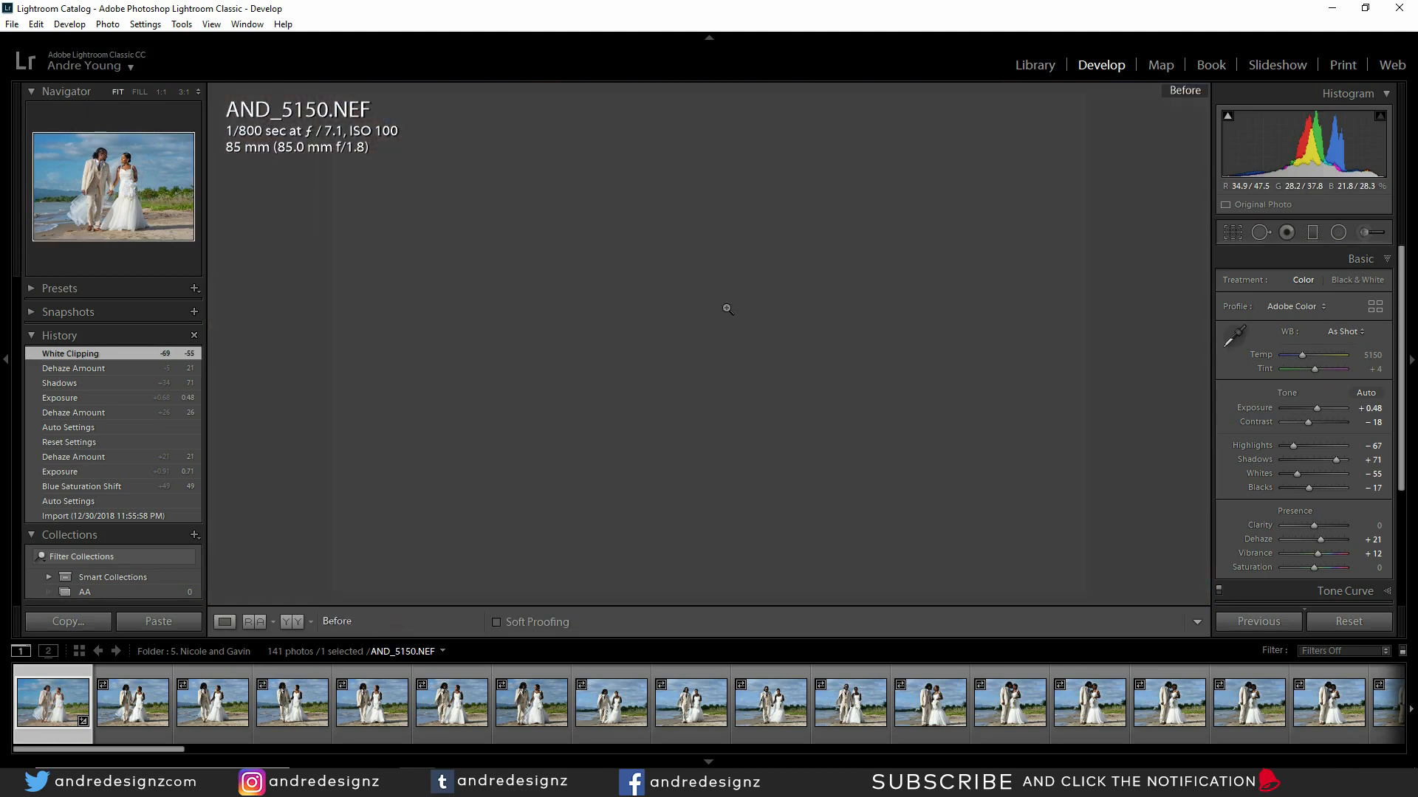
{"action": "key", "text": "backslash"}
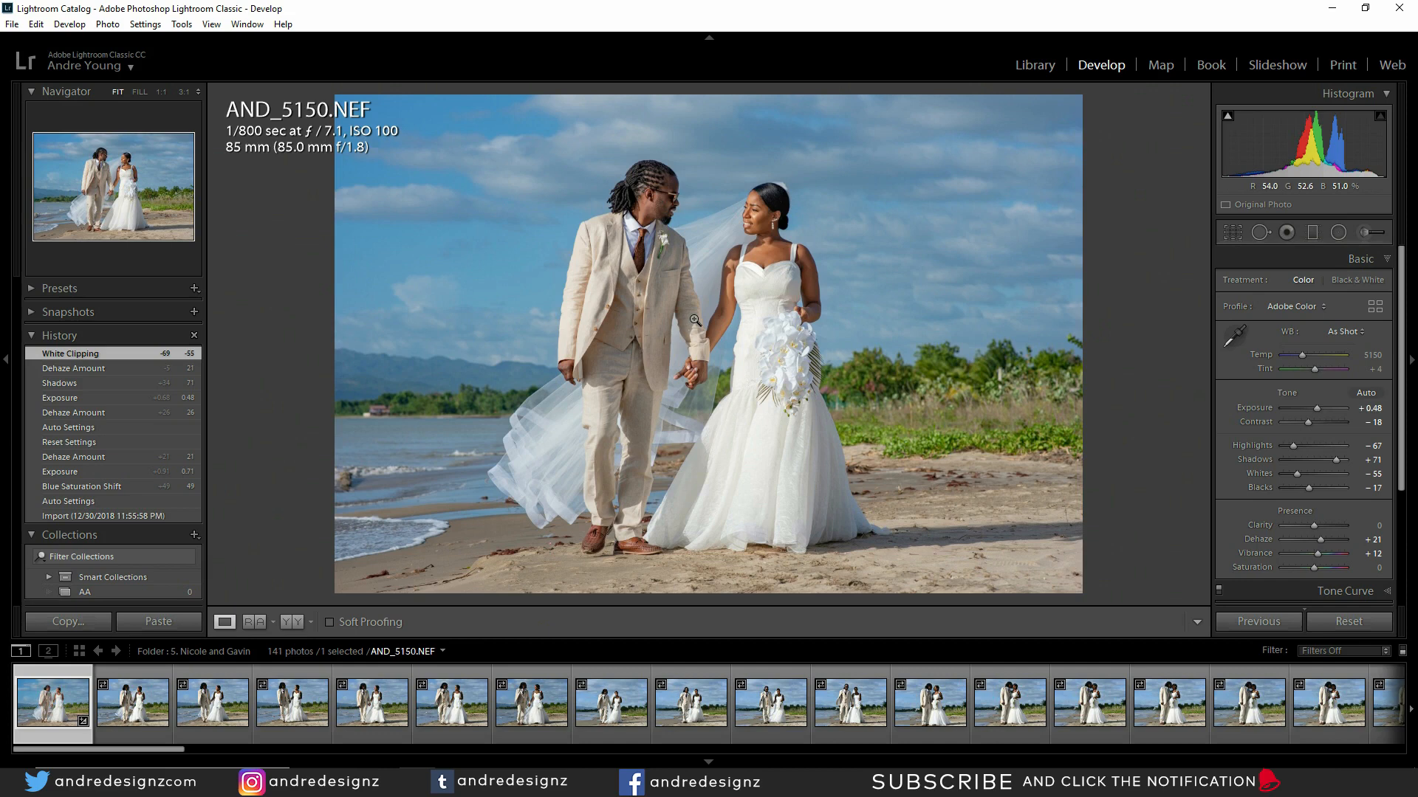
{"action": "left_click", "coordinate": [771, 293]}
{"action": "left_click_drag", "start_coordinate": [690, 279], "coordinate": [784, 675]}
{"action": "left_click_drag", "start_coordinate": [750, 441], "coordinate": [874, 497]}
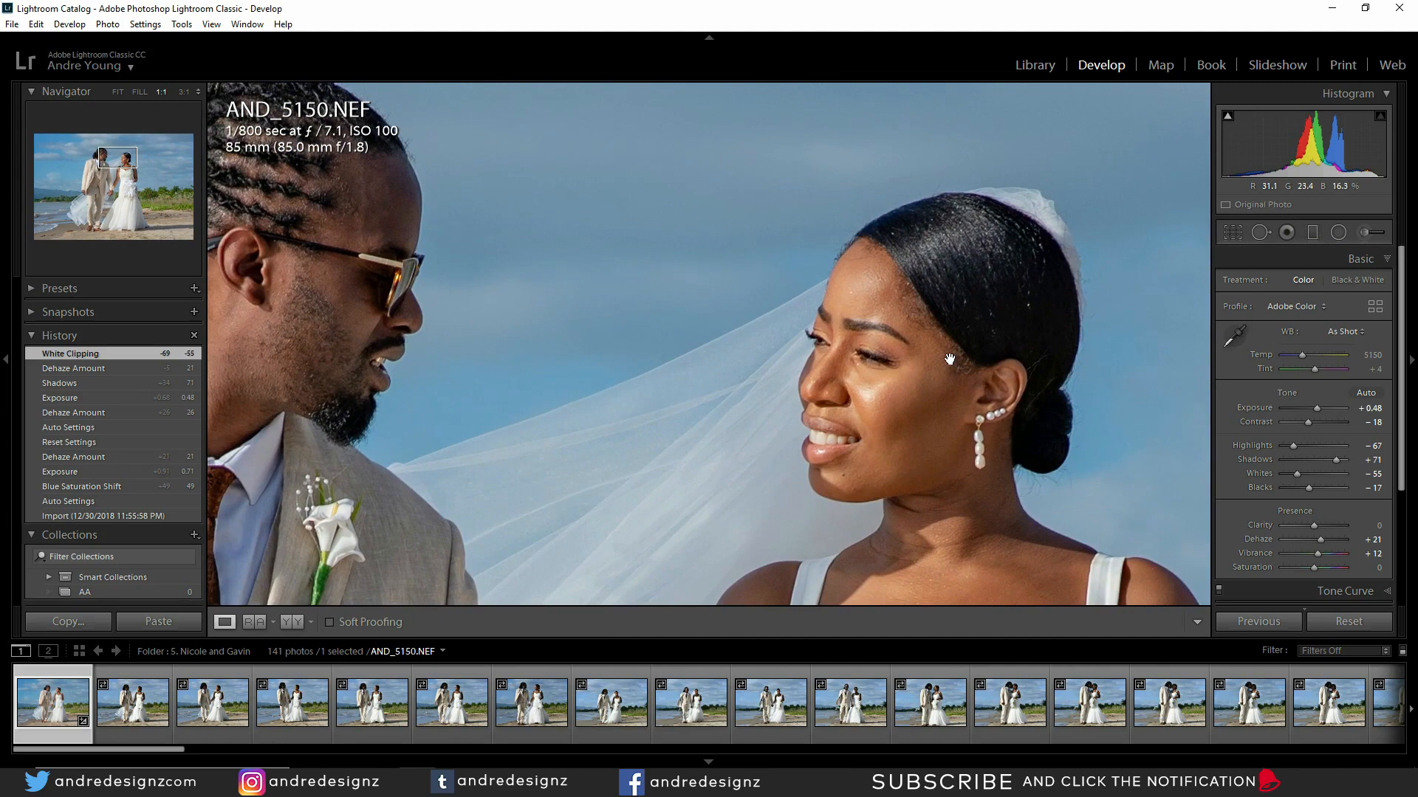
{"action": "left_click_drag", "start_coordinate": [950, 358], "coordinate": [740, 375]}
{"action": "left_click", "coordinate": [718, 323]}
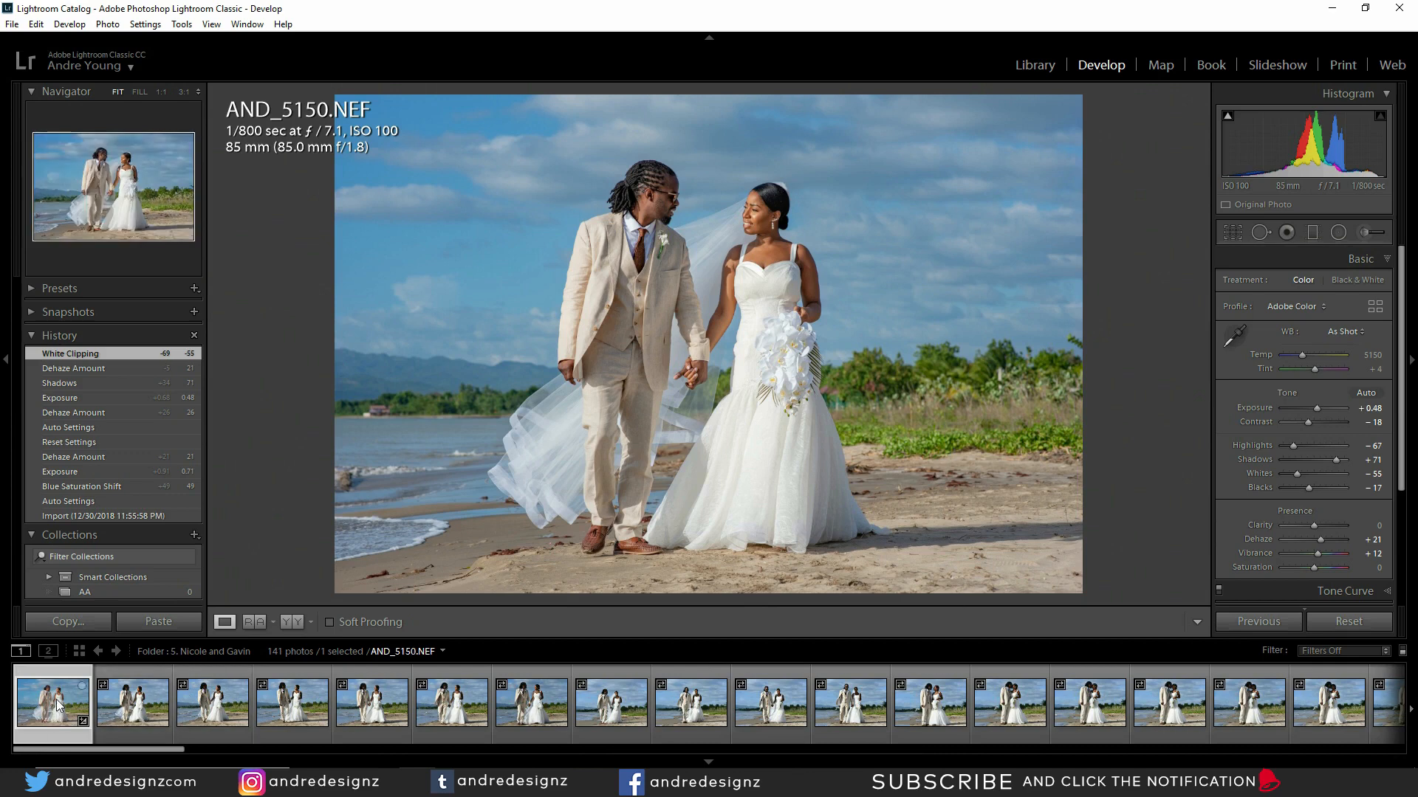
Step: Synchronize the develop settings of AND_5150.NEF across the first 17 photos in the filmstrip, keeping the checked setting groups
{"action": "key", "text": "shift"}
{"action": "left_click", "coordinate": [1298, 695], "text": "shift"}
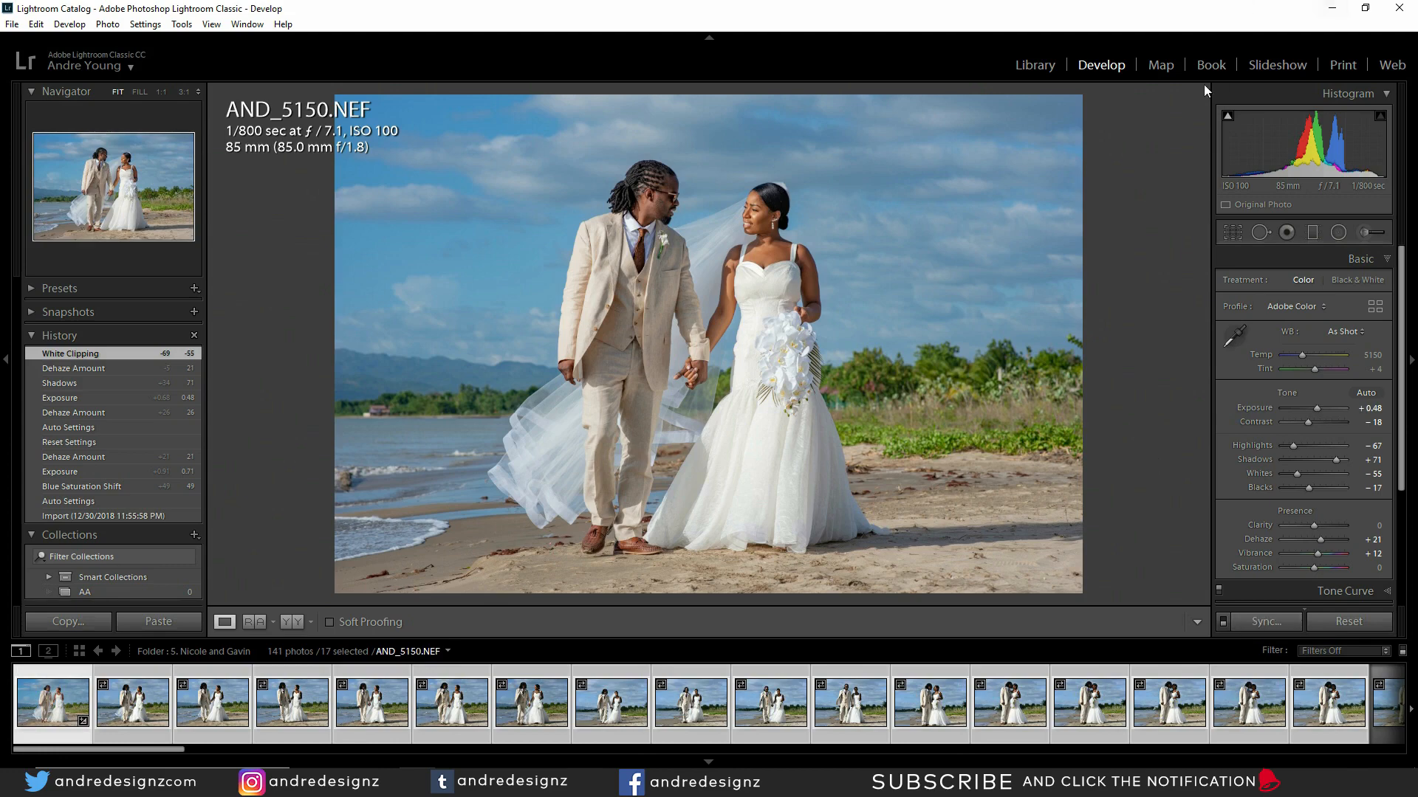
{"action": "left_click", "coordinate": [1264, 622]}
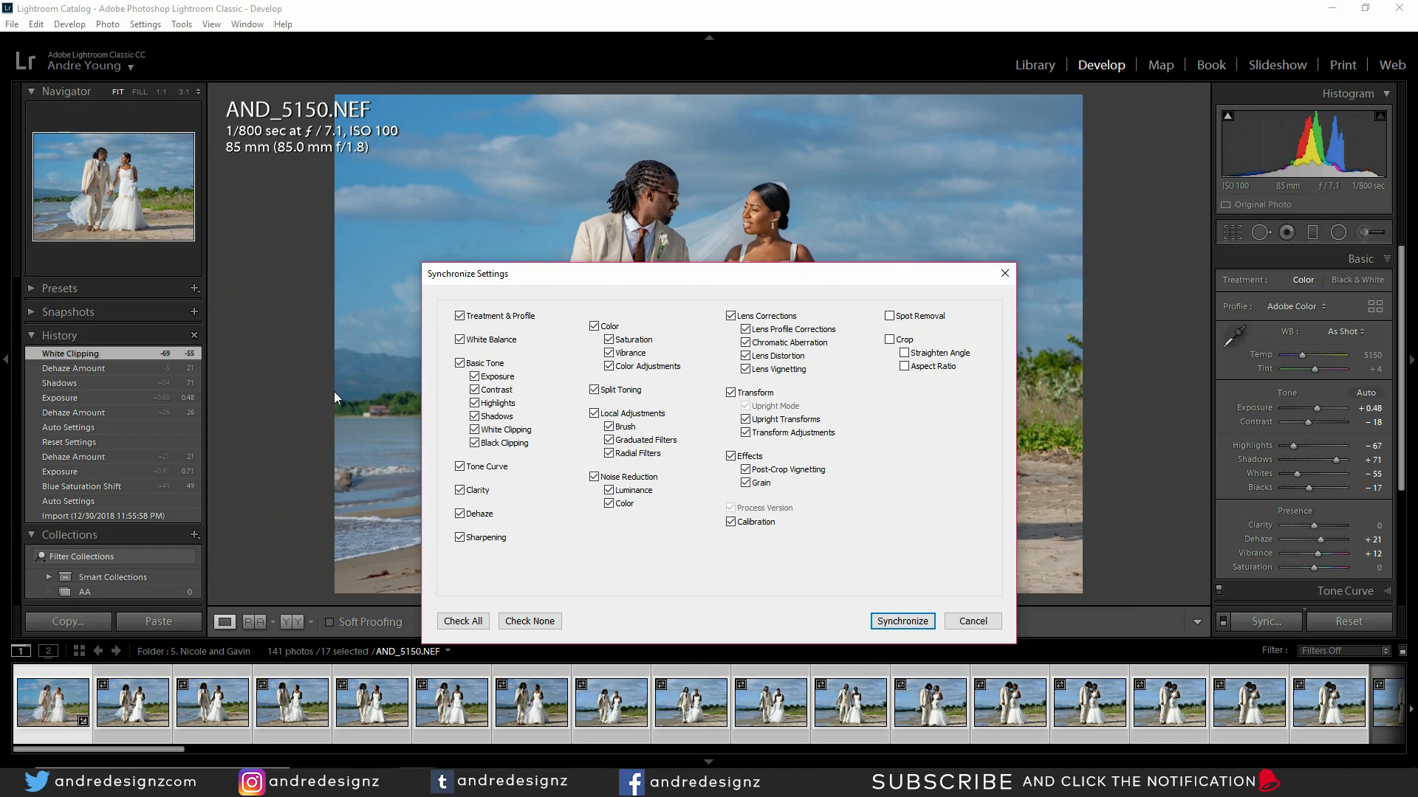
{"action": "left_click", "coordinate": [910, 624]}
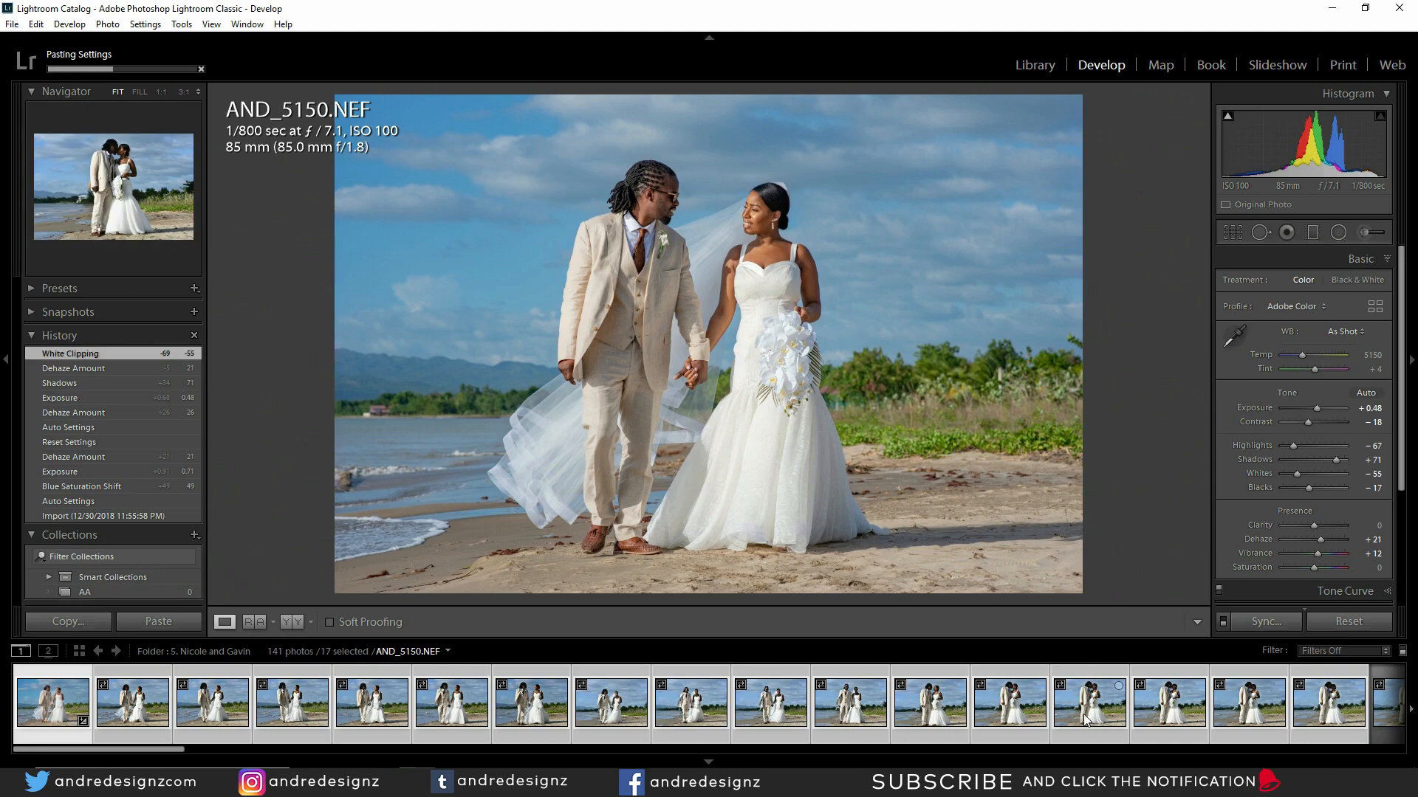
Step: Compare AND_5150.NEF with AND_5151.NEF and flag AND_5150.NEF as rejected
{"action": "left_click", "coordinate": [135, 719]}
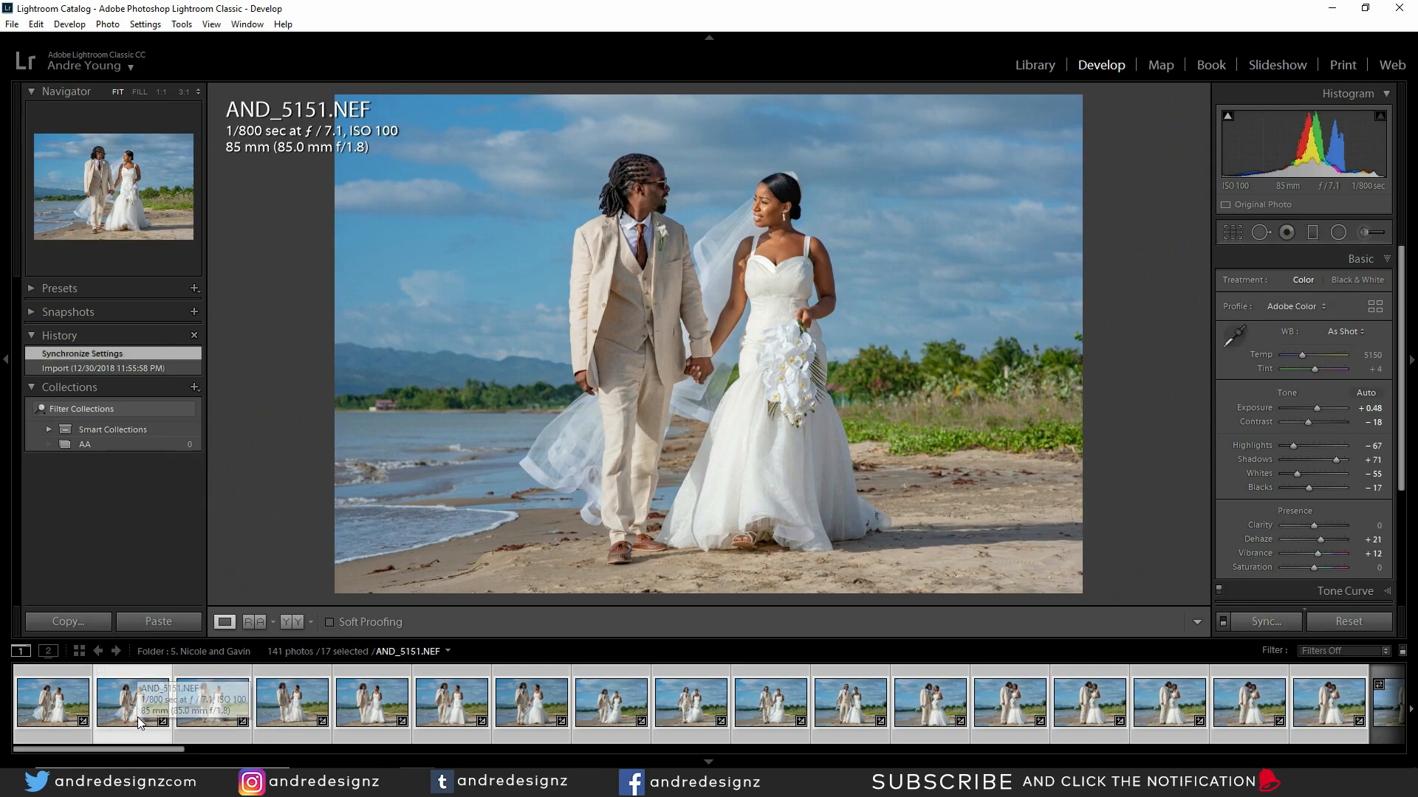
{"action": "left_click", "coordinate": [74, 729]}
{"action": "left_click", "coordinate": [139, 721]}
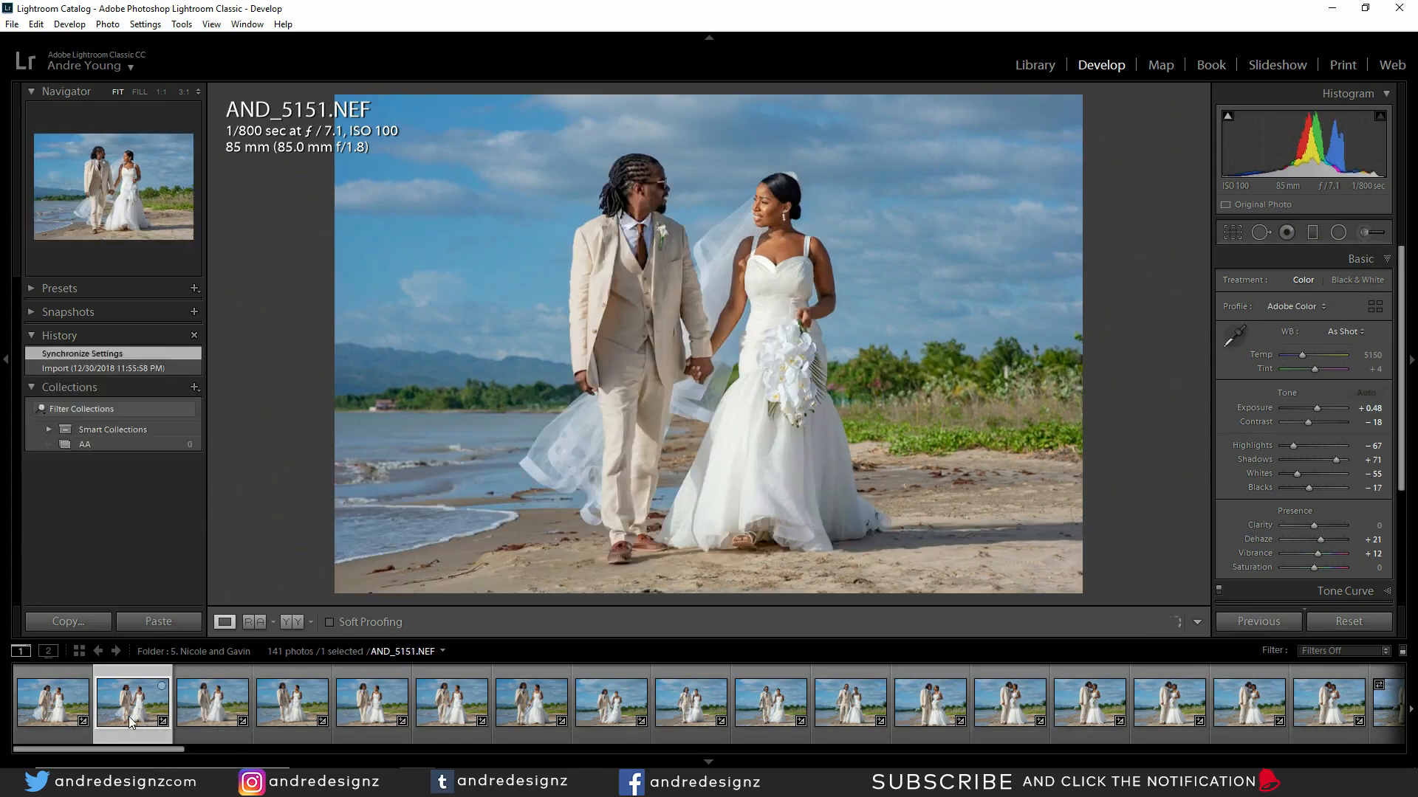
{"action": "left_click", "coordinate": [53, 734]}
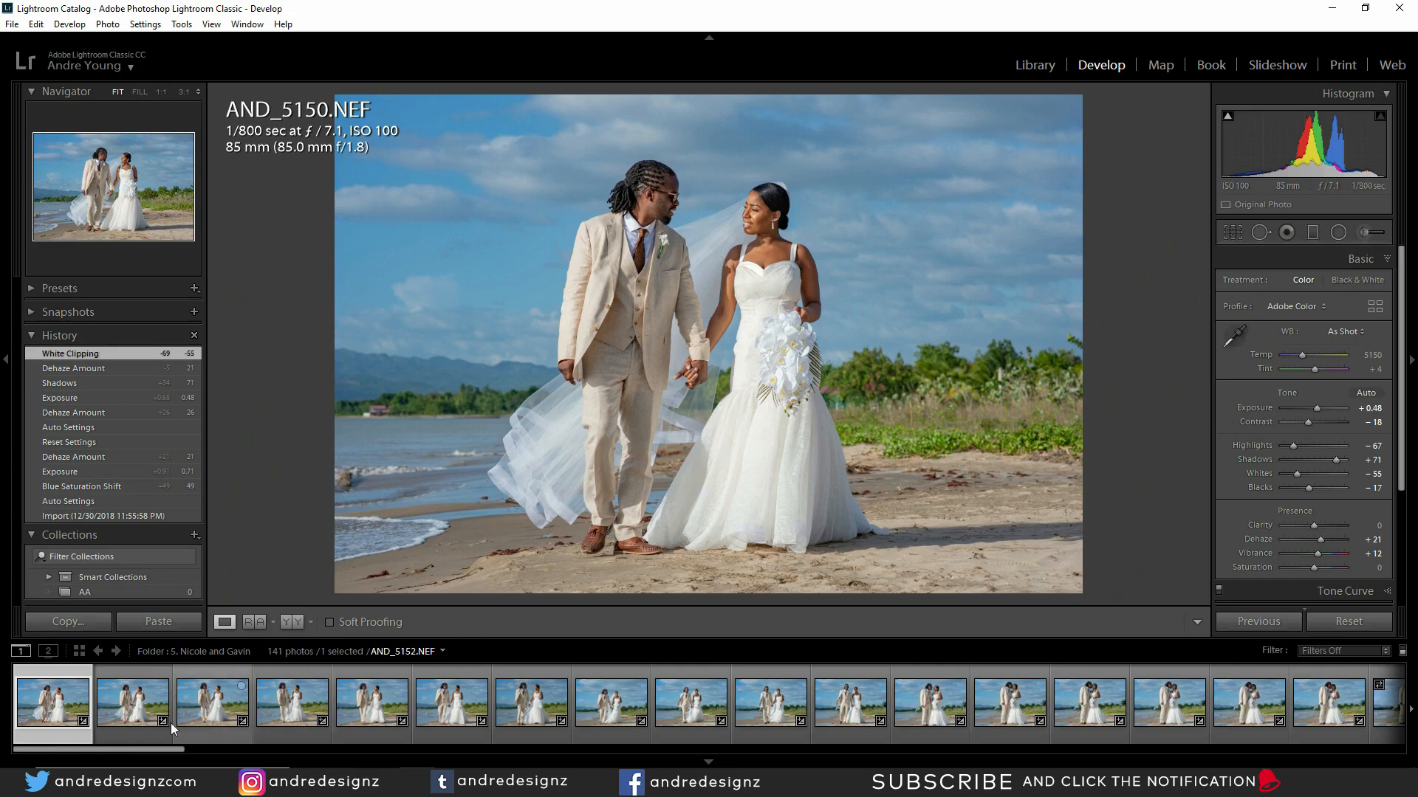
{"action": "left_click", "coordinate": [116, 717]}
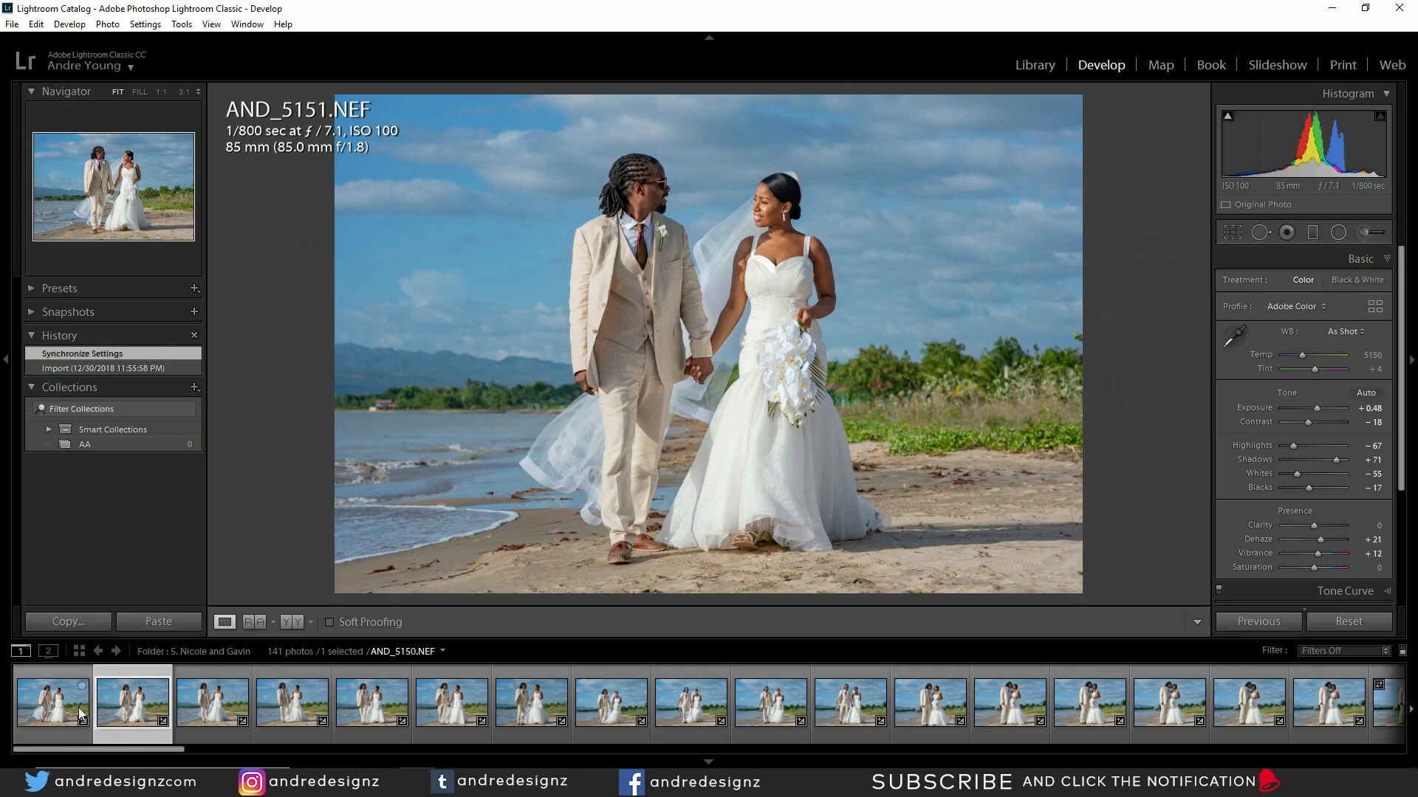
{"action": "left_click", "coordinate": [80, 713]}
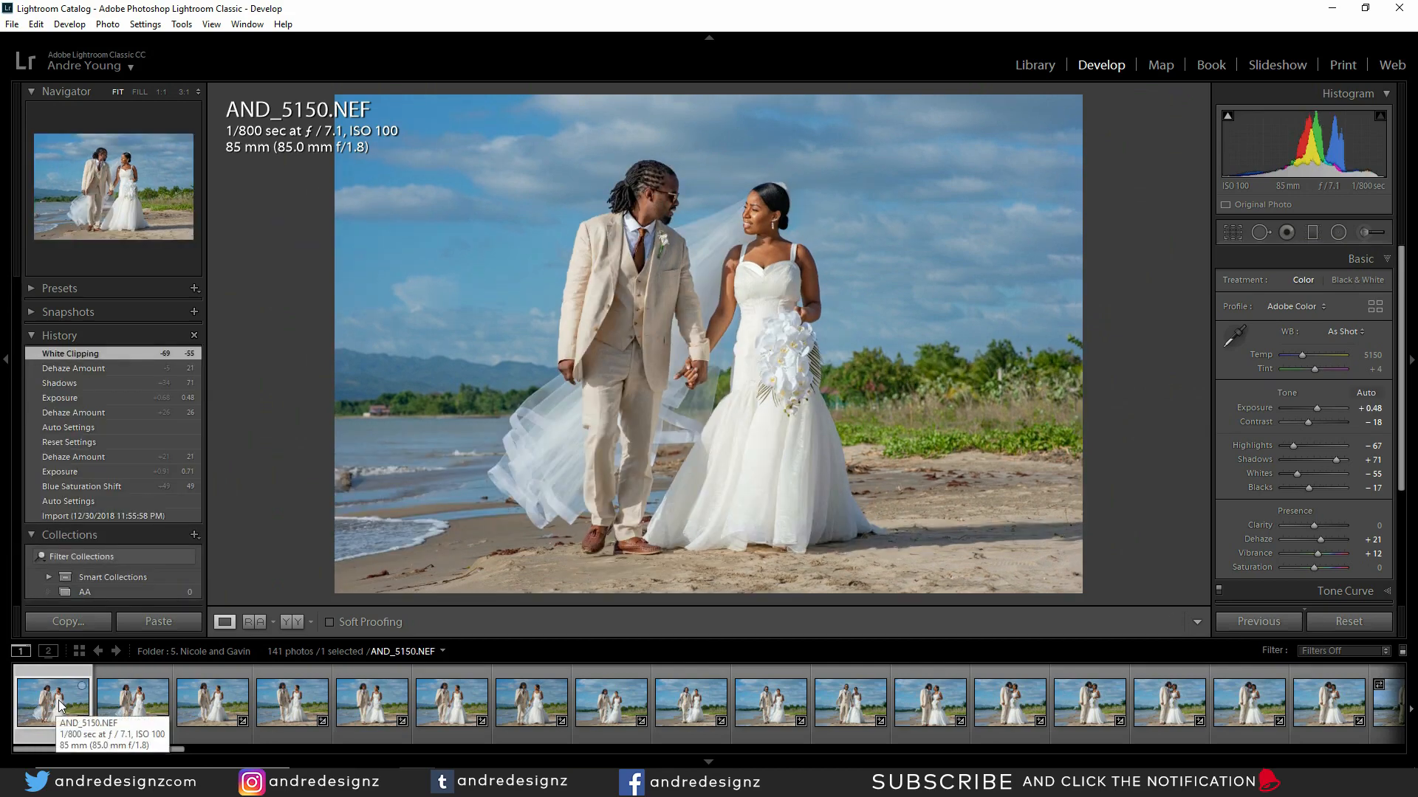
Step: Raise the Shadows of AND_5151.NEF to +86
{"action": "left_click", "coordinate": [133, 701]}
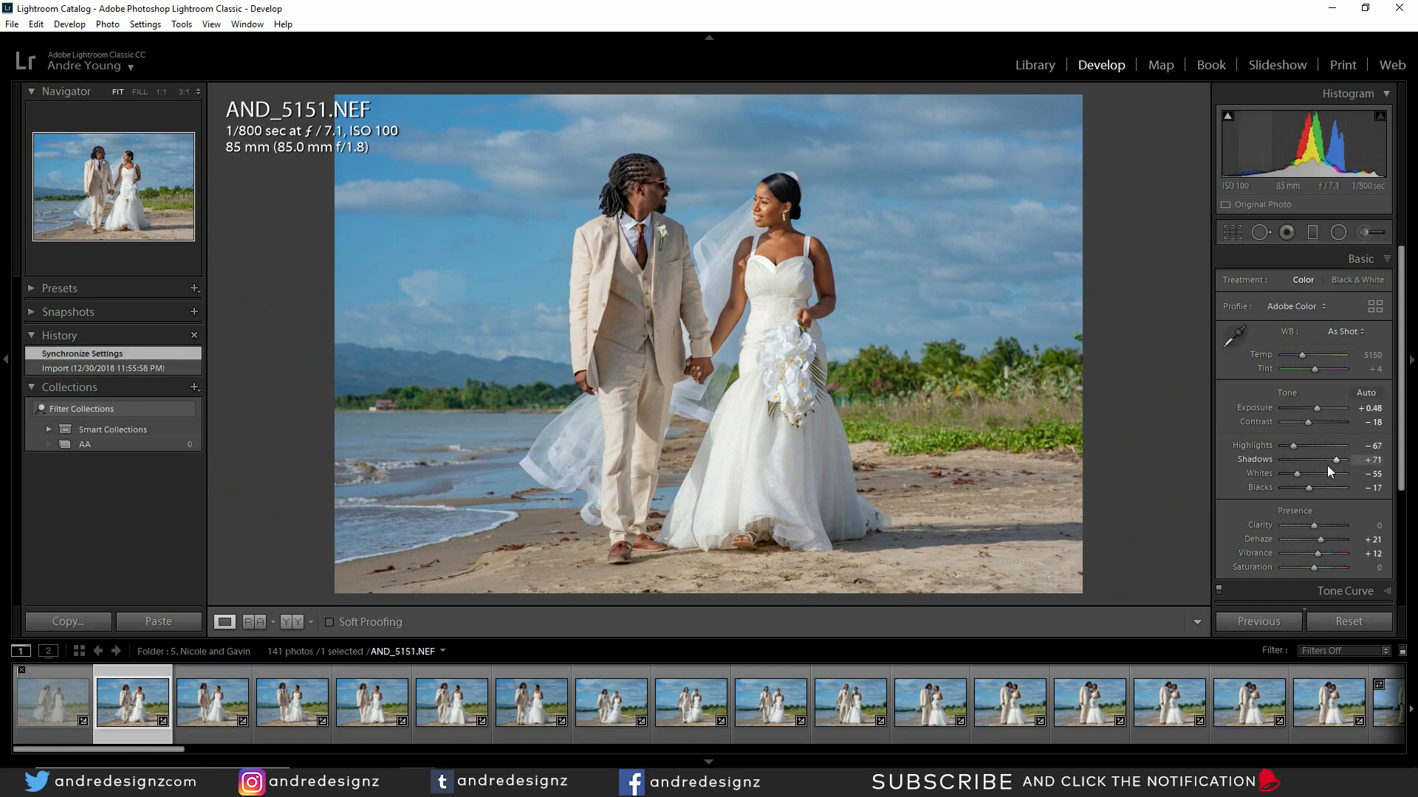
{"action": "left_click_drag", "start_coordinate": [1338, 459], "coordinate": [1341, 460]}
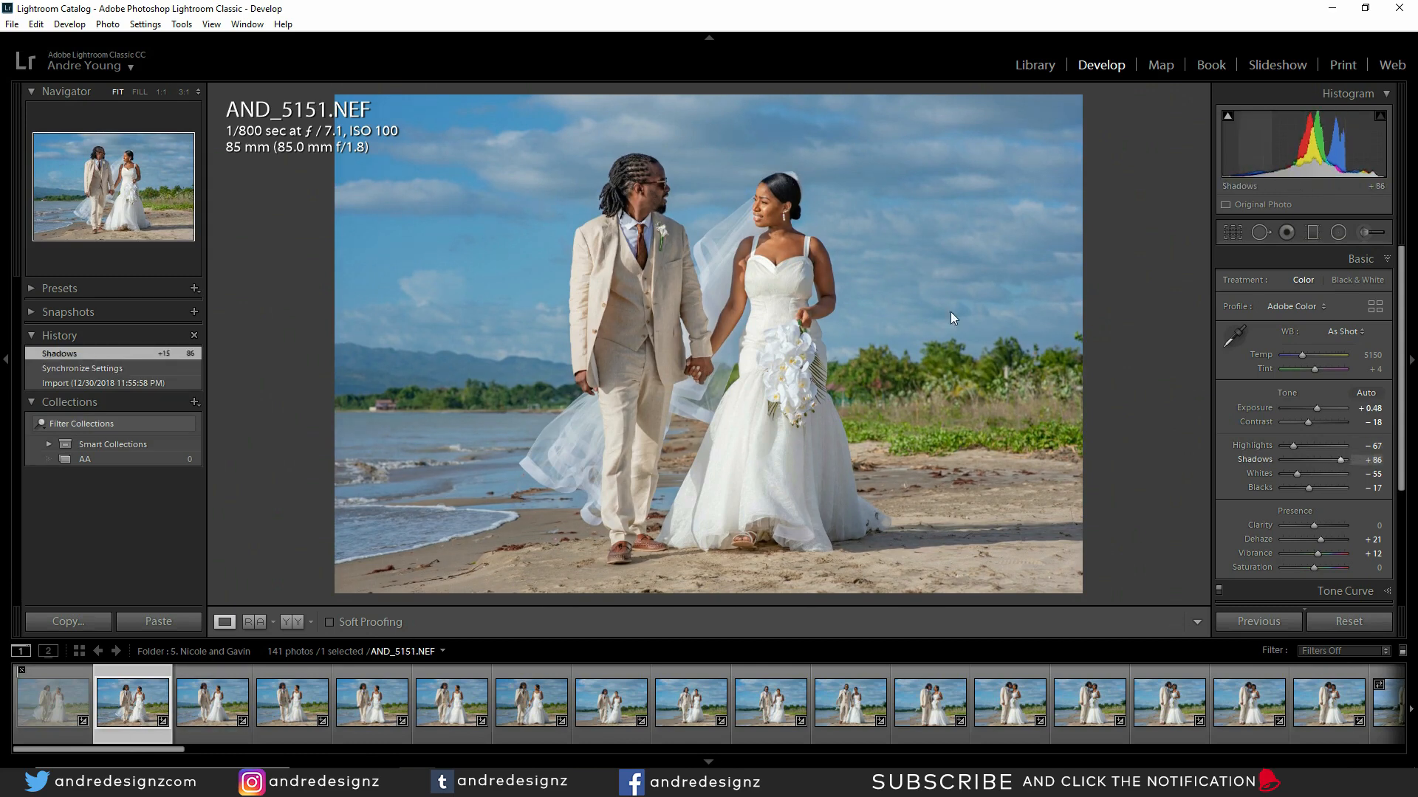
Step: Review the following photos and flag AND_5152.NEF, AND_5153.NEF, AND_5154.NEF and AND_5156.NEF as rejected
{"action": "left_click", "coordinate": [218, 710]}
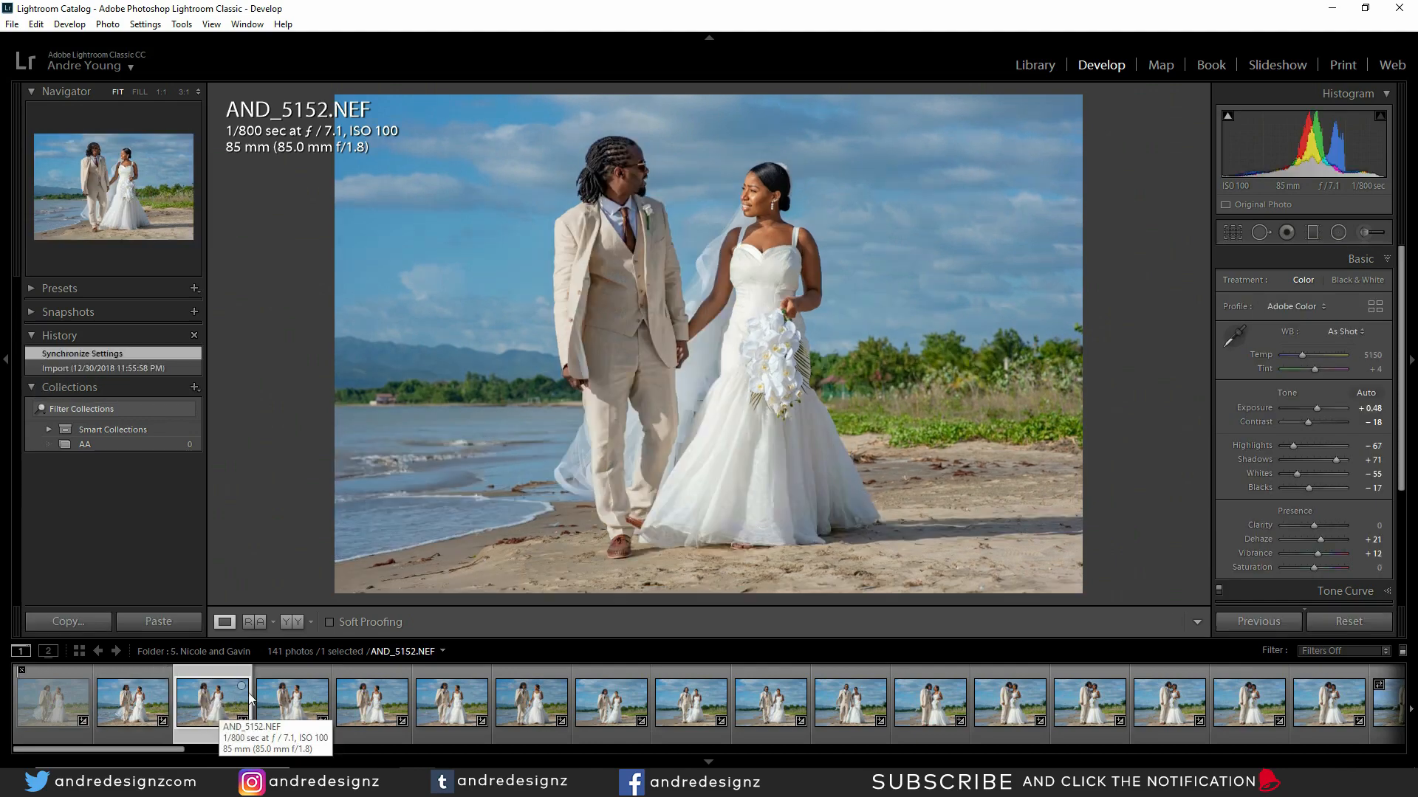
{"action": "left_click", "coordinate": [271, 697]}
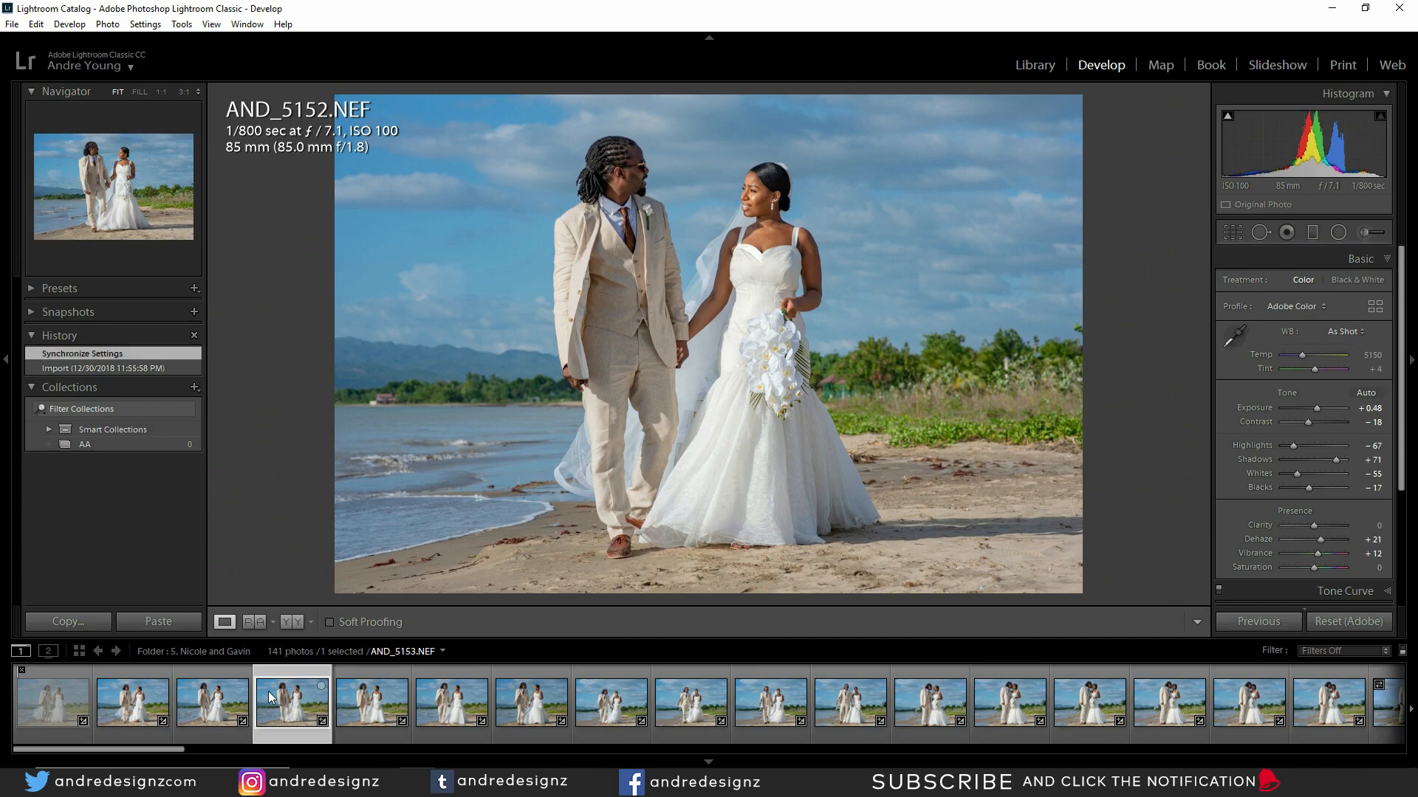
{"action": "key", "text": "x"}
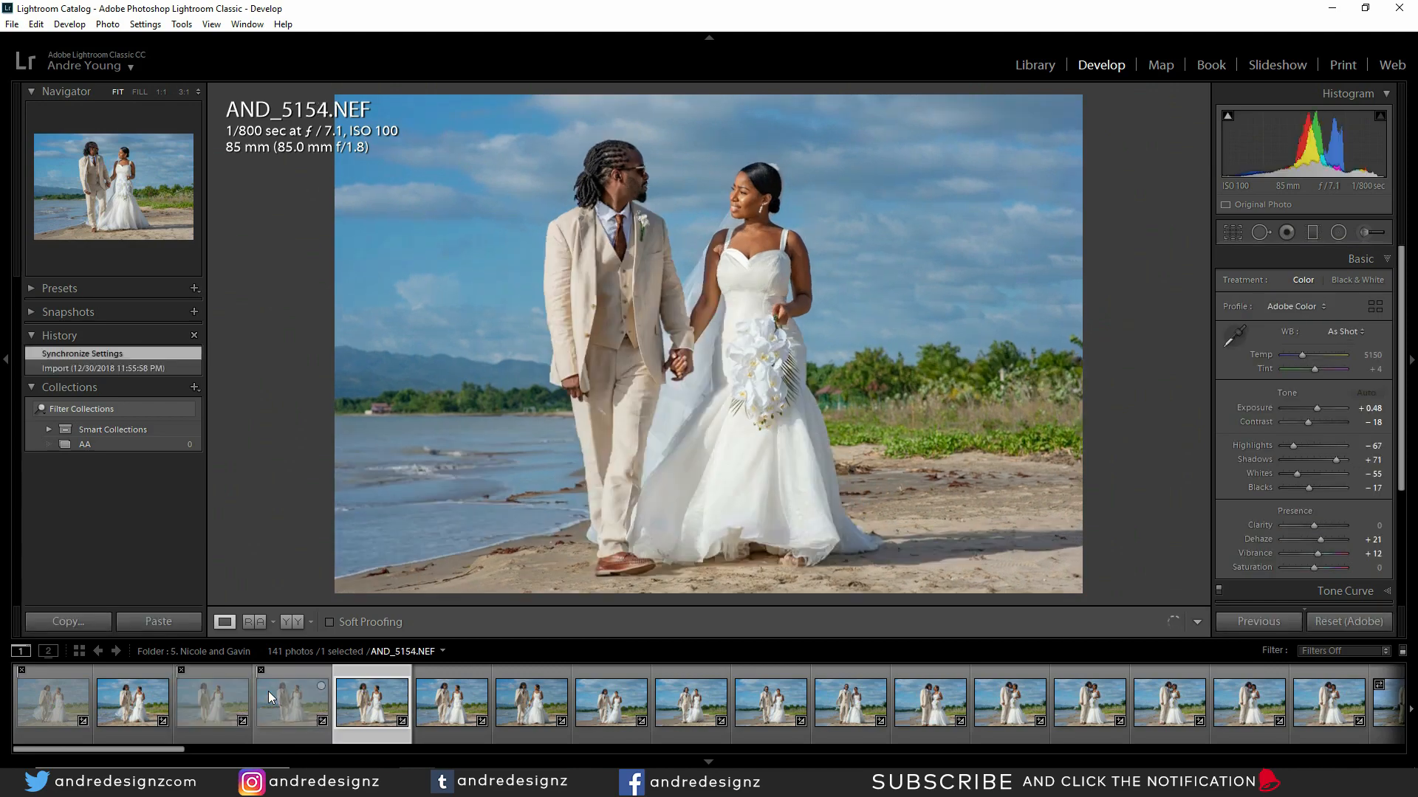
{"action": "key", "text": "x"}
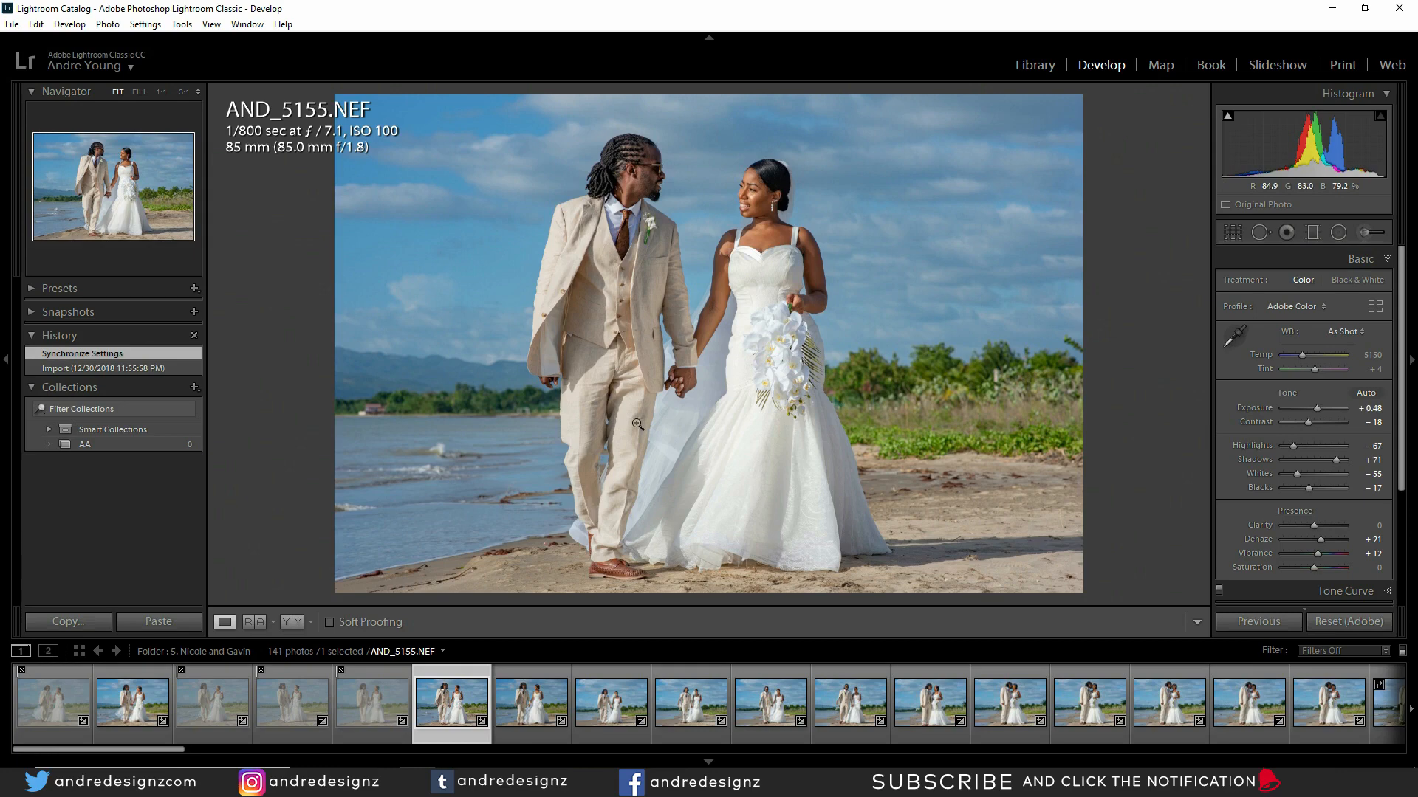
{"action": "left_click", "coordinate": [546, 708]}
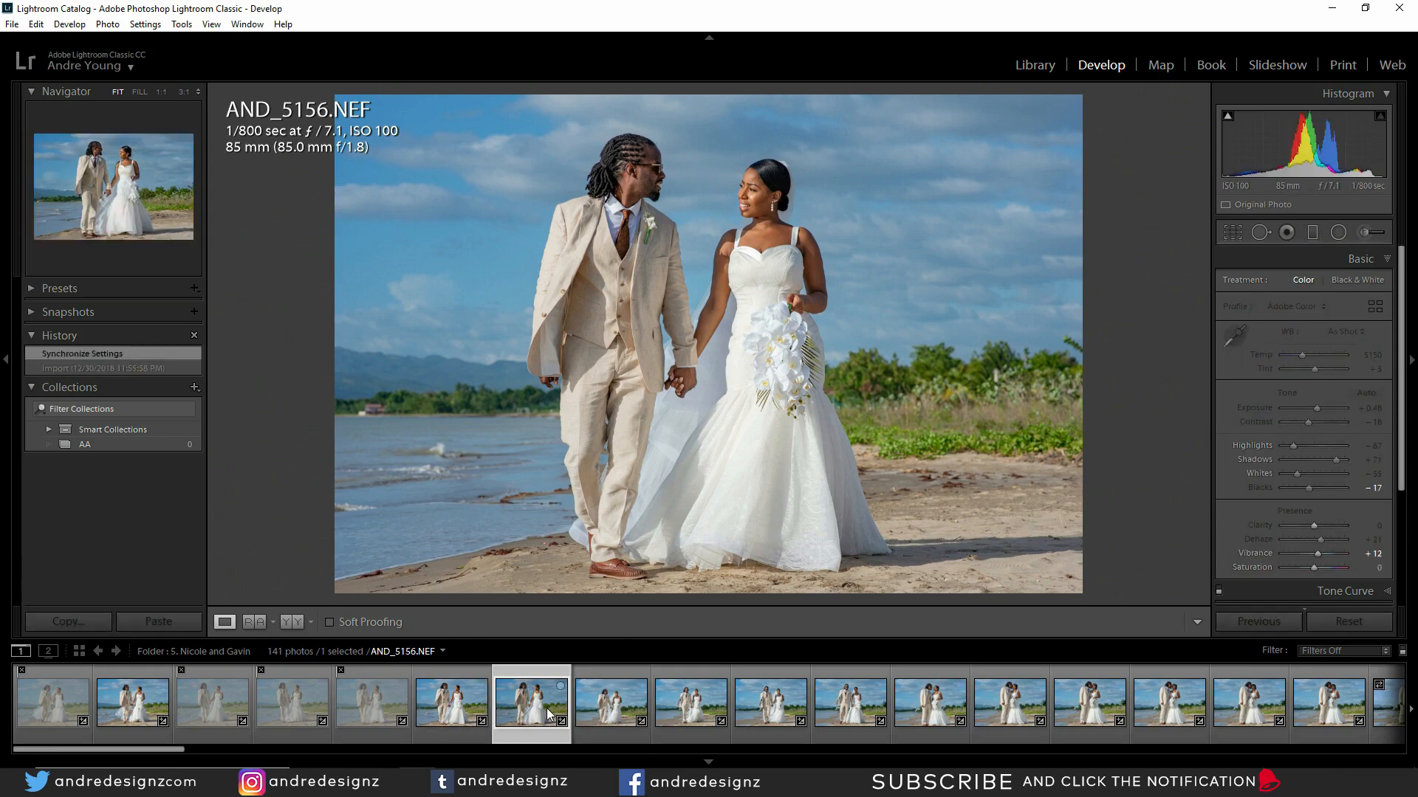
{"action": "key", "text": "x"}
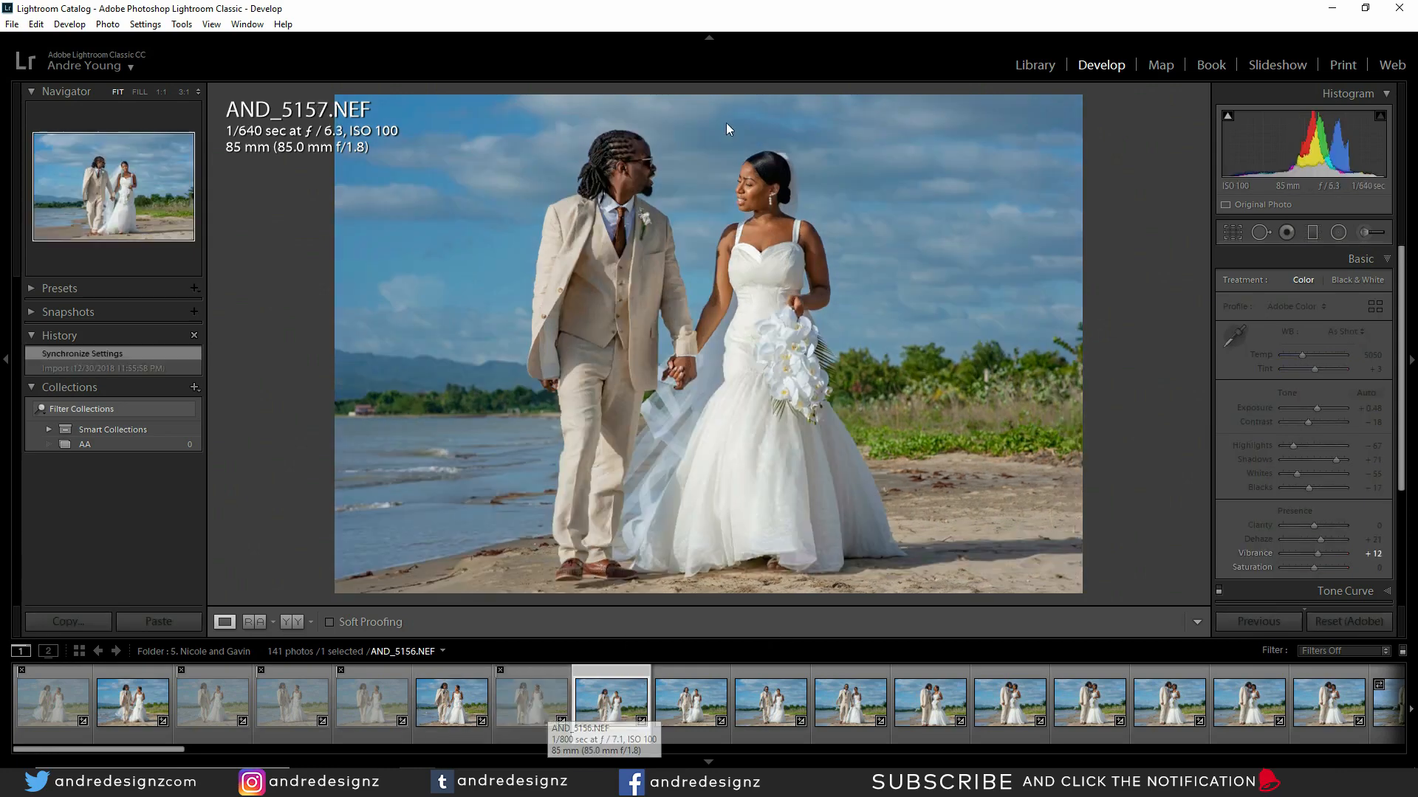
Step: Review the next walking shots and flag AND_5157.NEF through AND_5161.NEF as rejected
{"action": "key", "text": "x"}
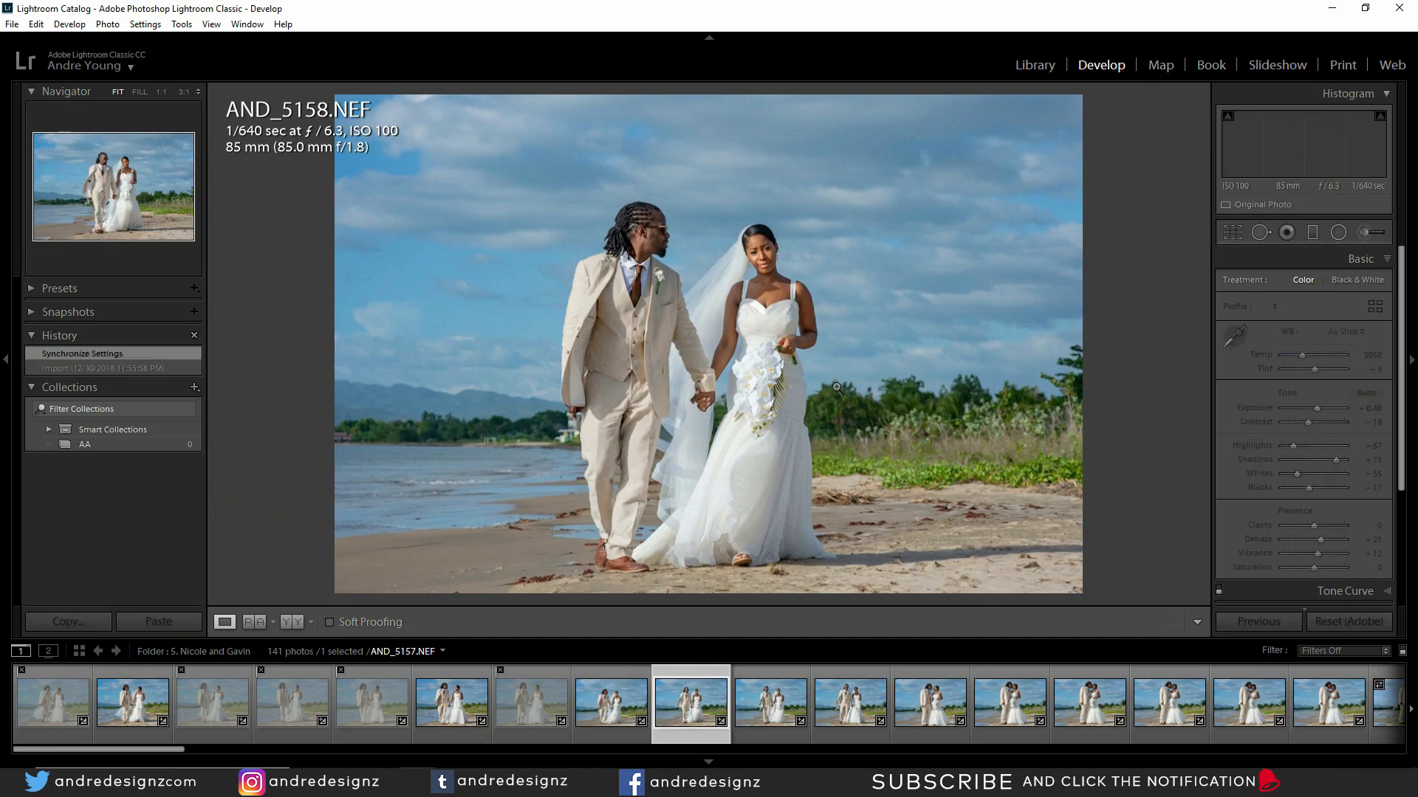
{"action": "key", "text": "x"}
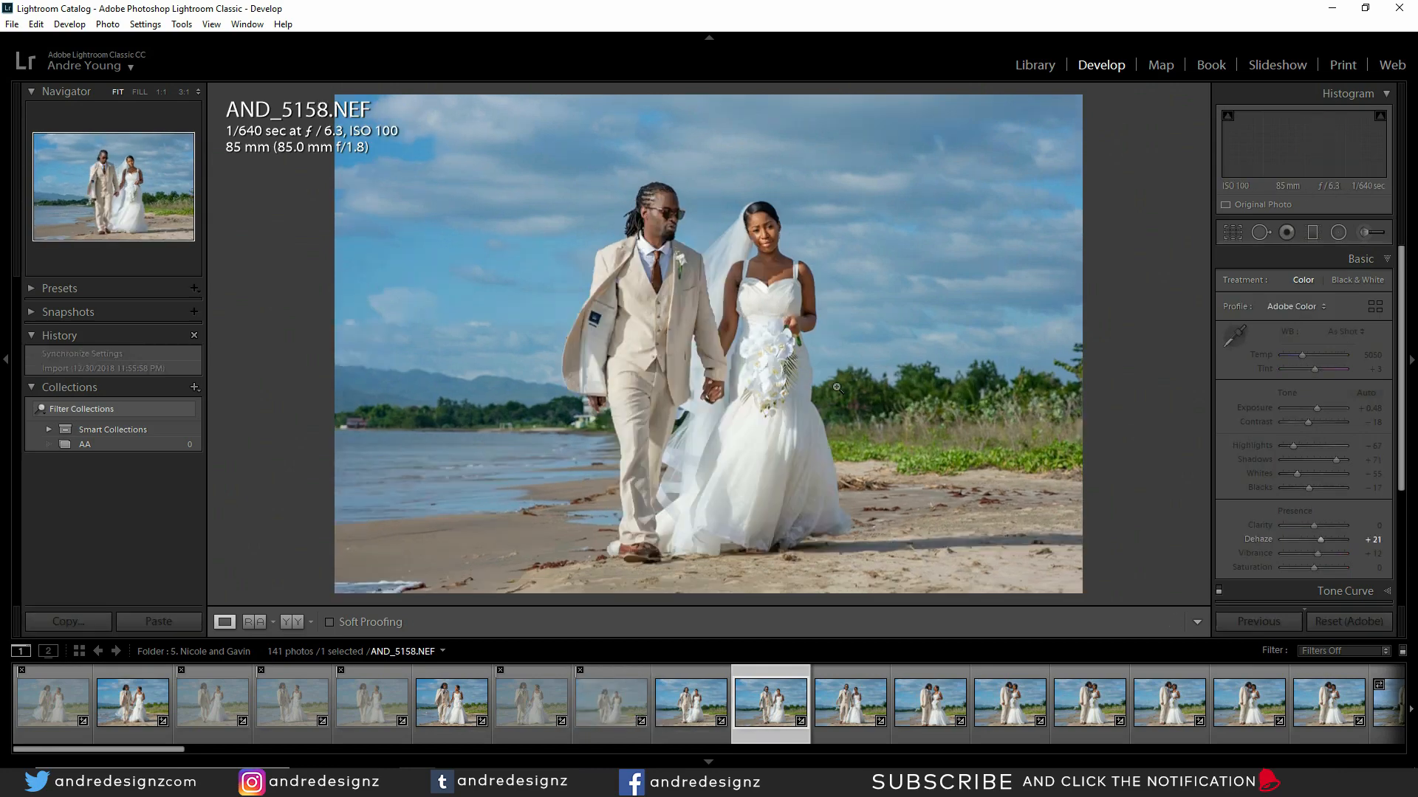
{"action": "key", "text": "x"}
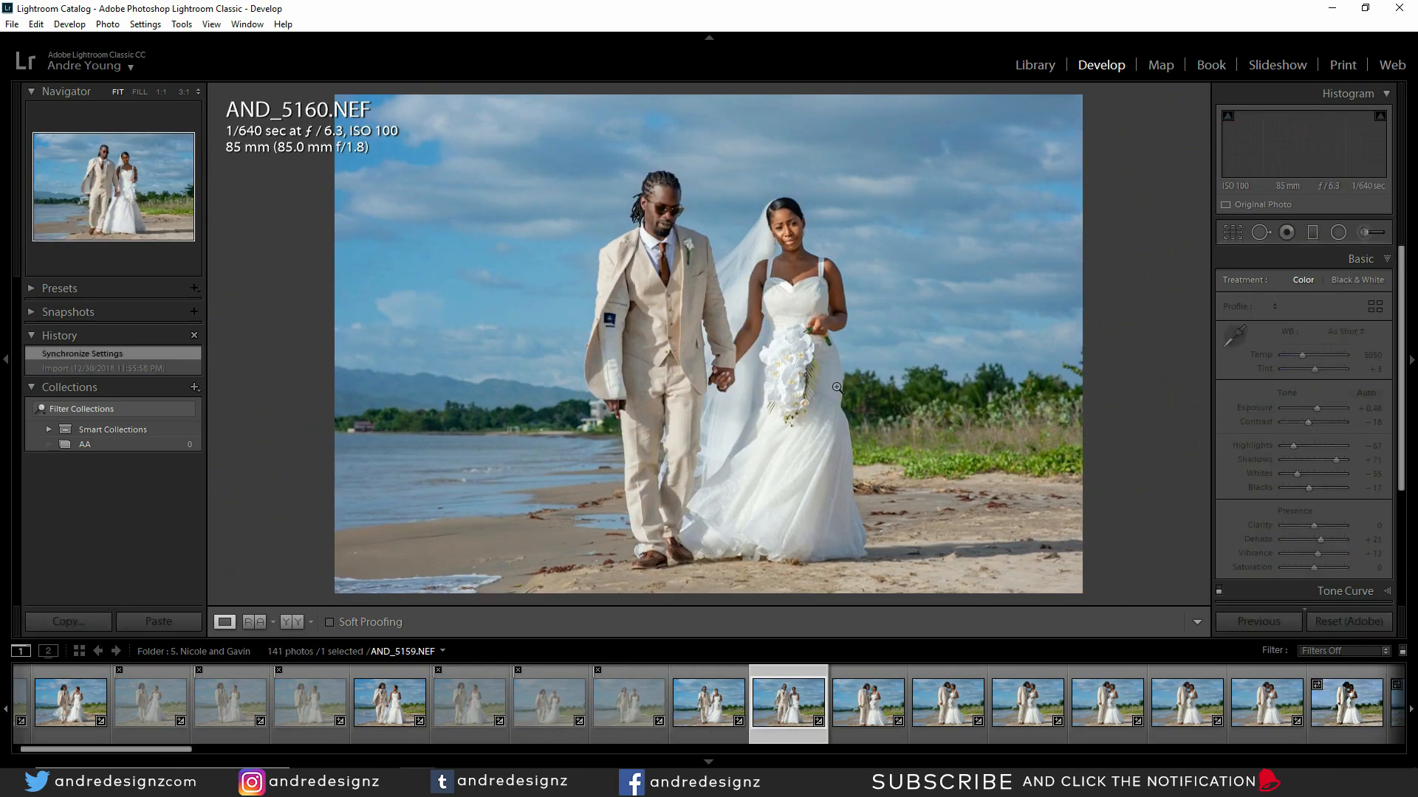
{"action": "key", "text": "x"}
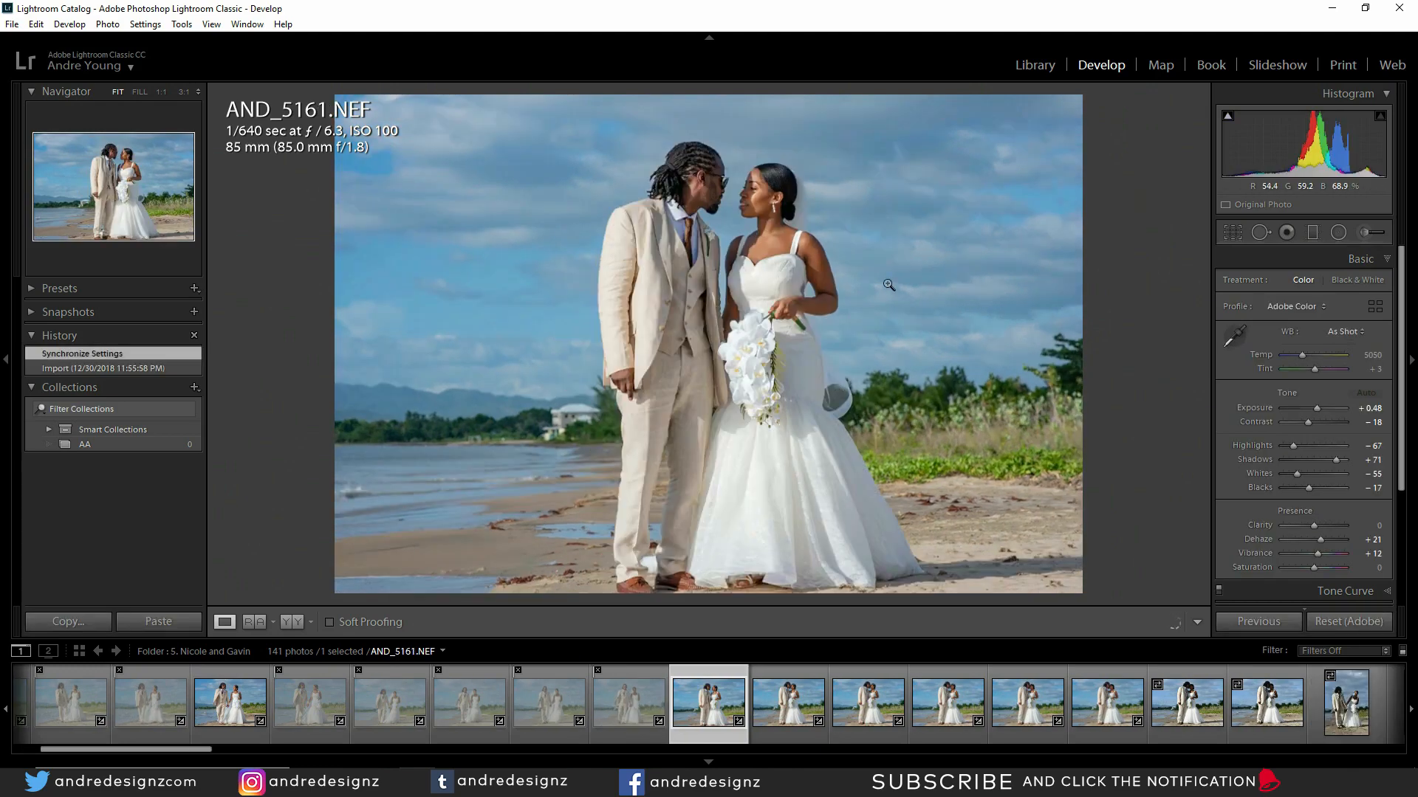
{"action": "key", "text": "x"}
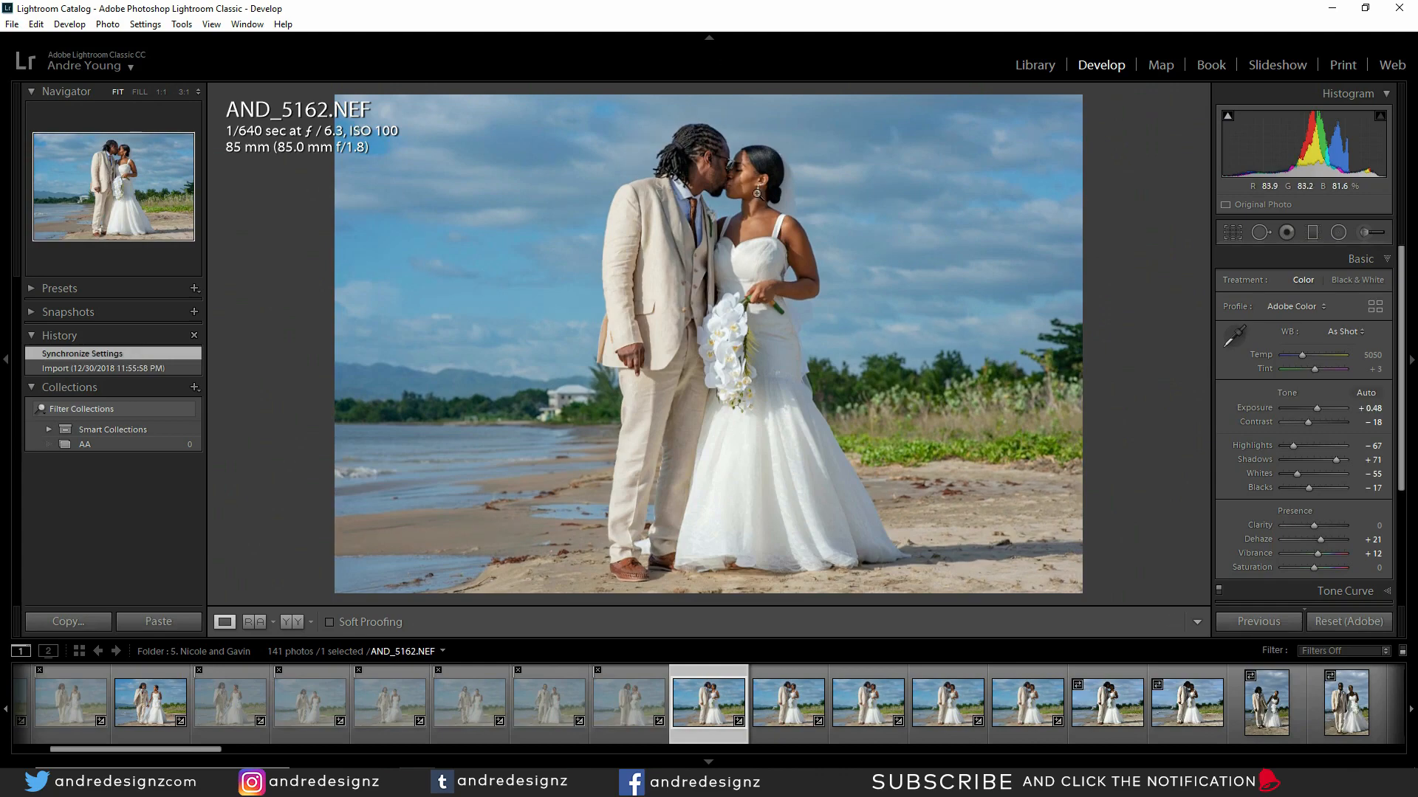
Step: Inspect the couple's faces in AND_5162.NEF at 1:1 and raise its Shadows to +95
{"action": "left_click", "coordinate": [743, 176]}
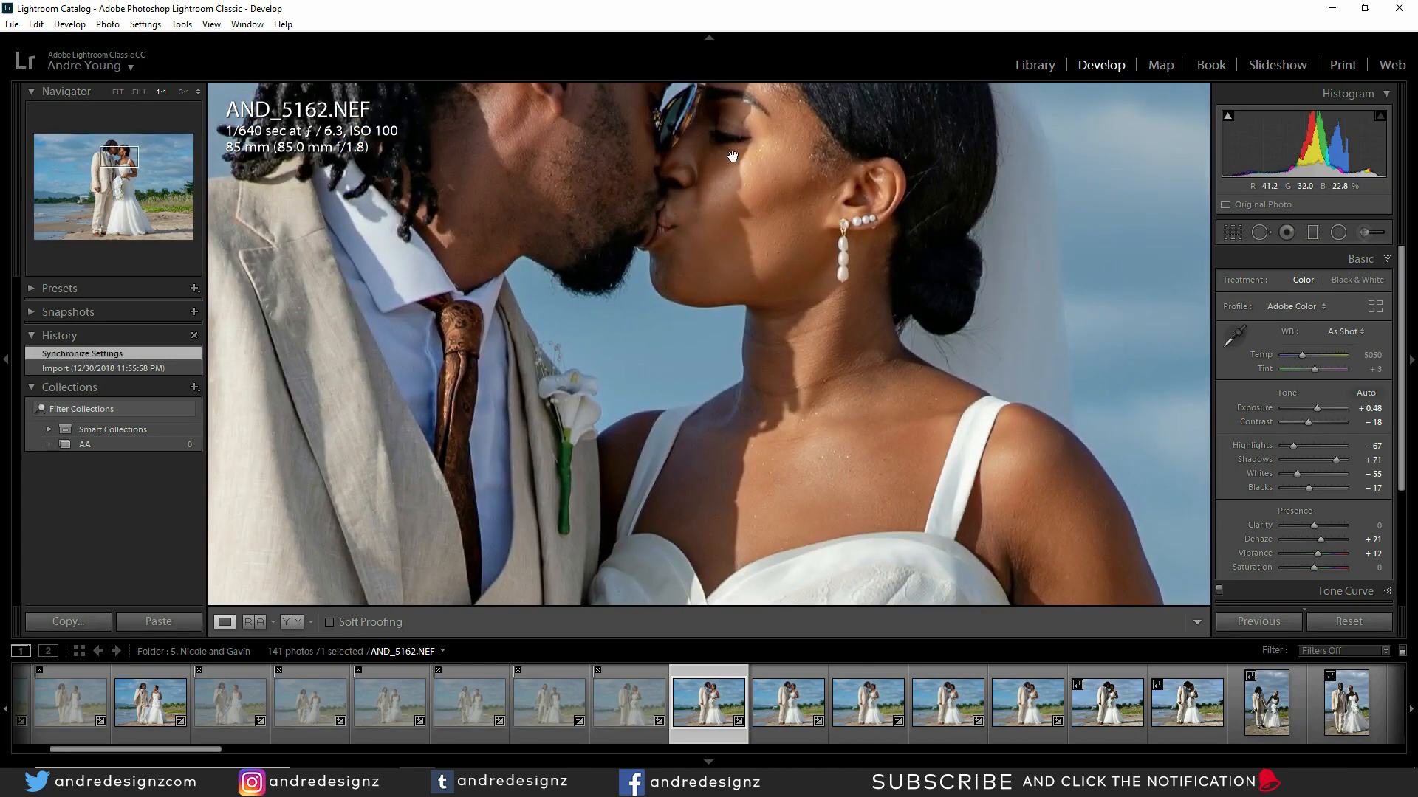
{"action": "left_click", "coordinate": [743, 176]}
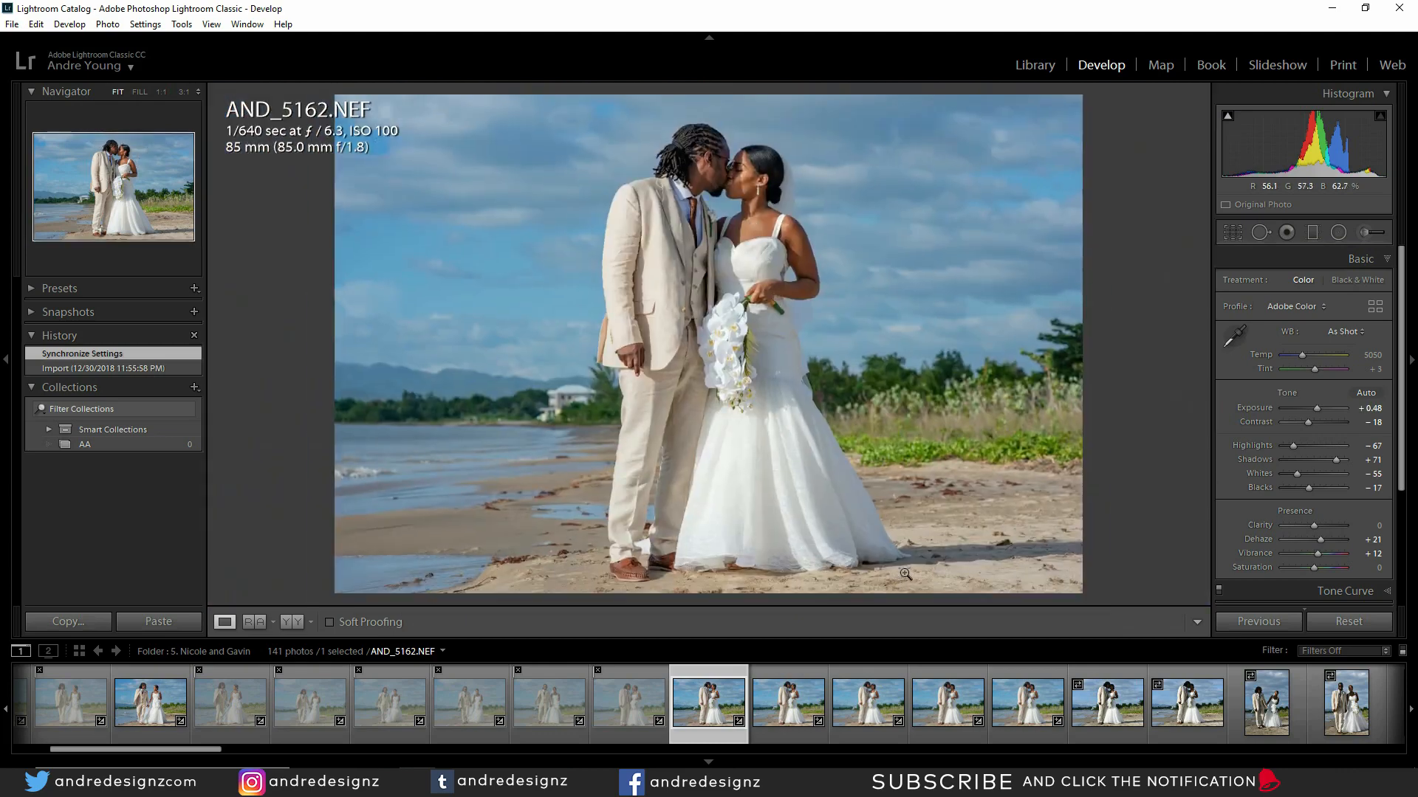
{"action": "left_click_drag", "start_coordinate": [1336, 459], "coordinate": [1348, 458]}
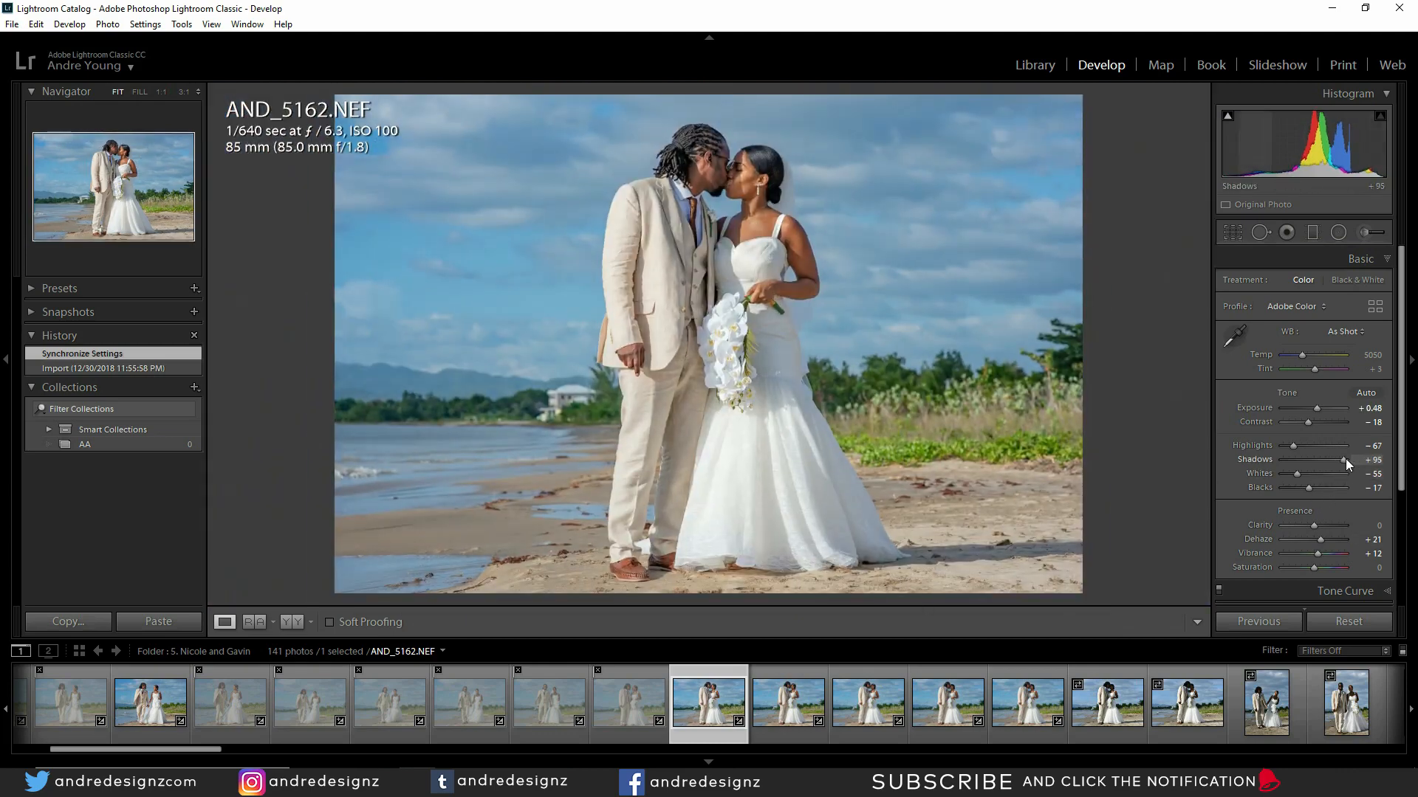
Step: Review AND_5163.NEF through AND_5165.NEF, checking the faces in AND_5164.NEF at 1:1, and flag all three as rejected
{"action": "left_click", "coordinate": [782, 720]}
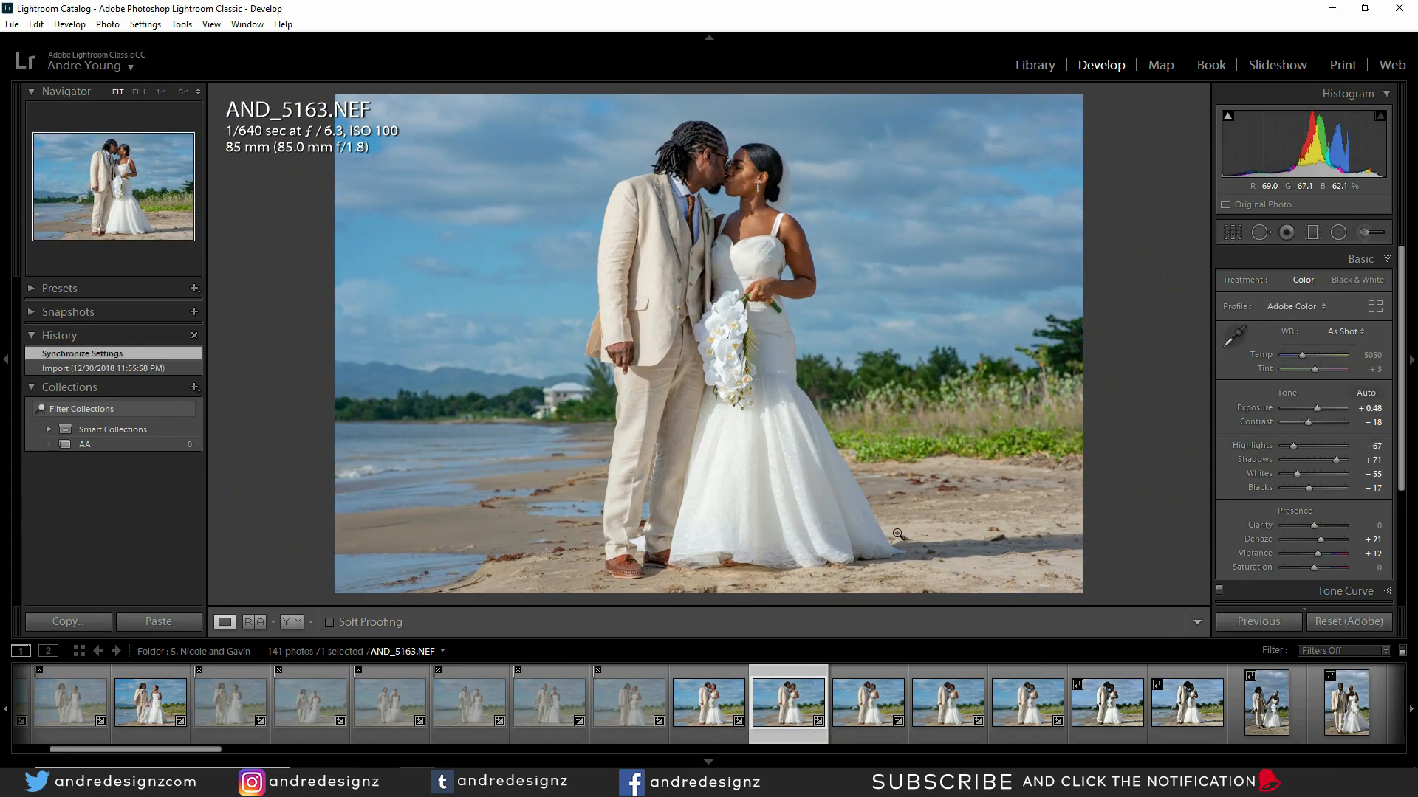
{"action": "key", "text": "Right"}
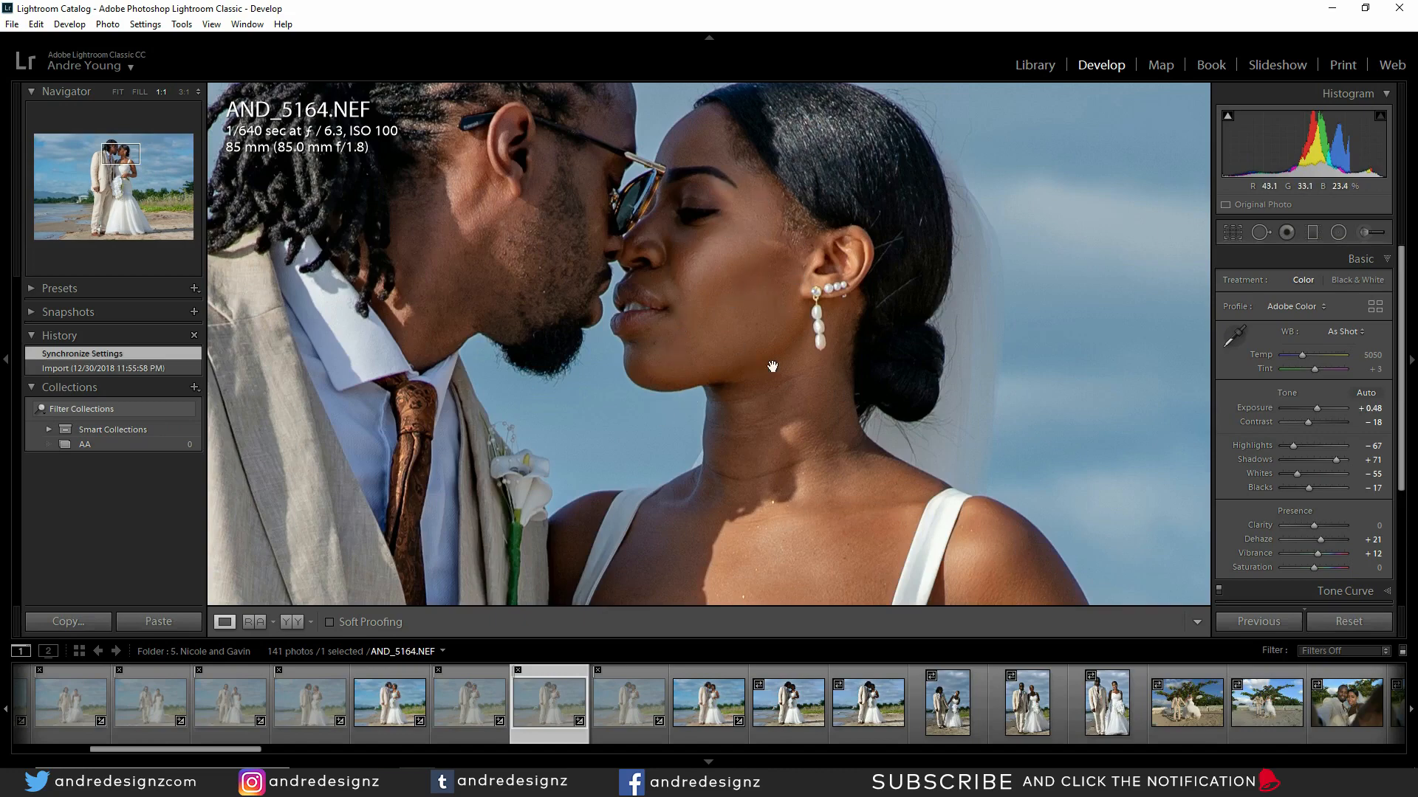
{"action": "left_click", "coordinate": [736, 341]}
Step: Try Auto tone on AND_5164.NEF, undo it, and raise the Exposure to +0.95 instead
{"action": "left_click", "coordinate": [1367, 393]}
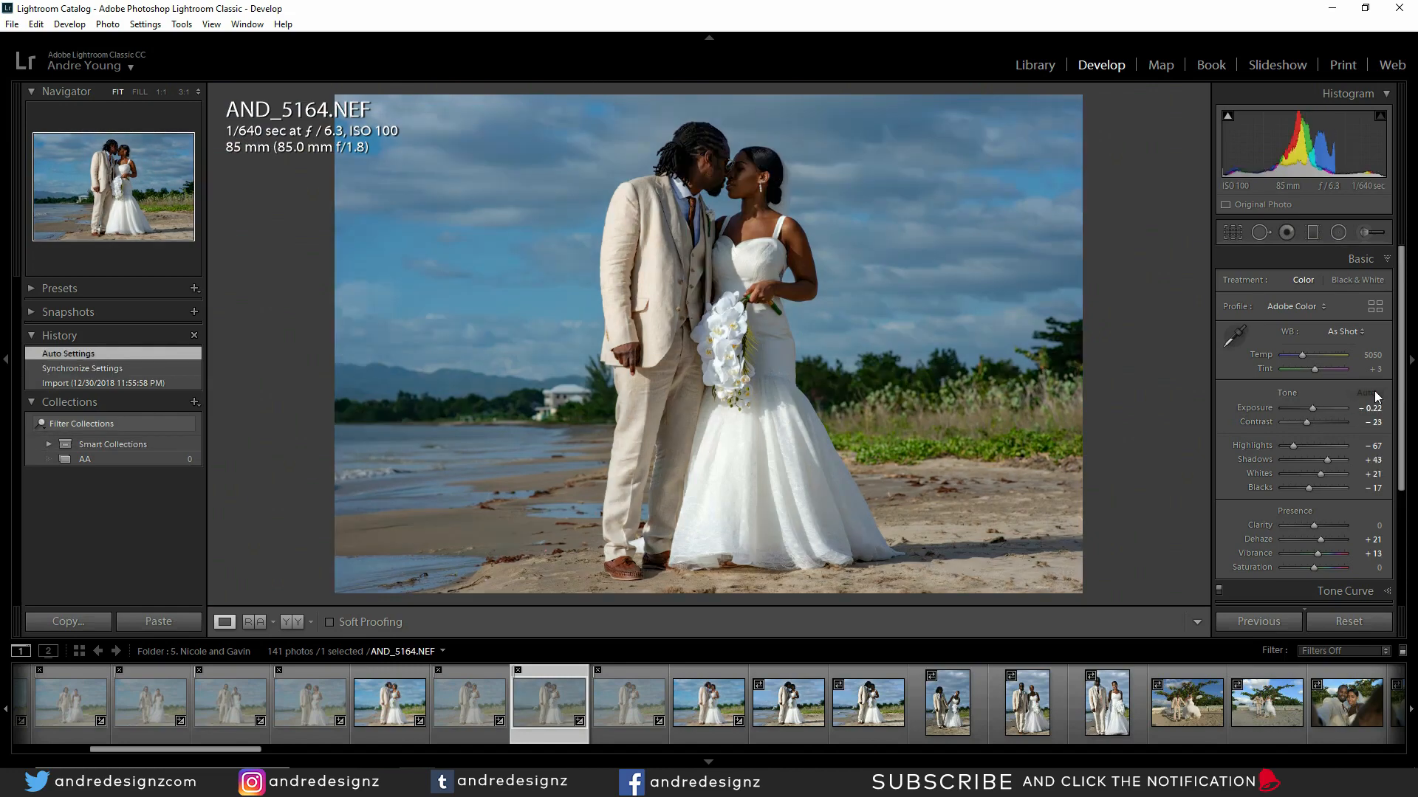
{"action": "key", "text": "ctrl+z"}
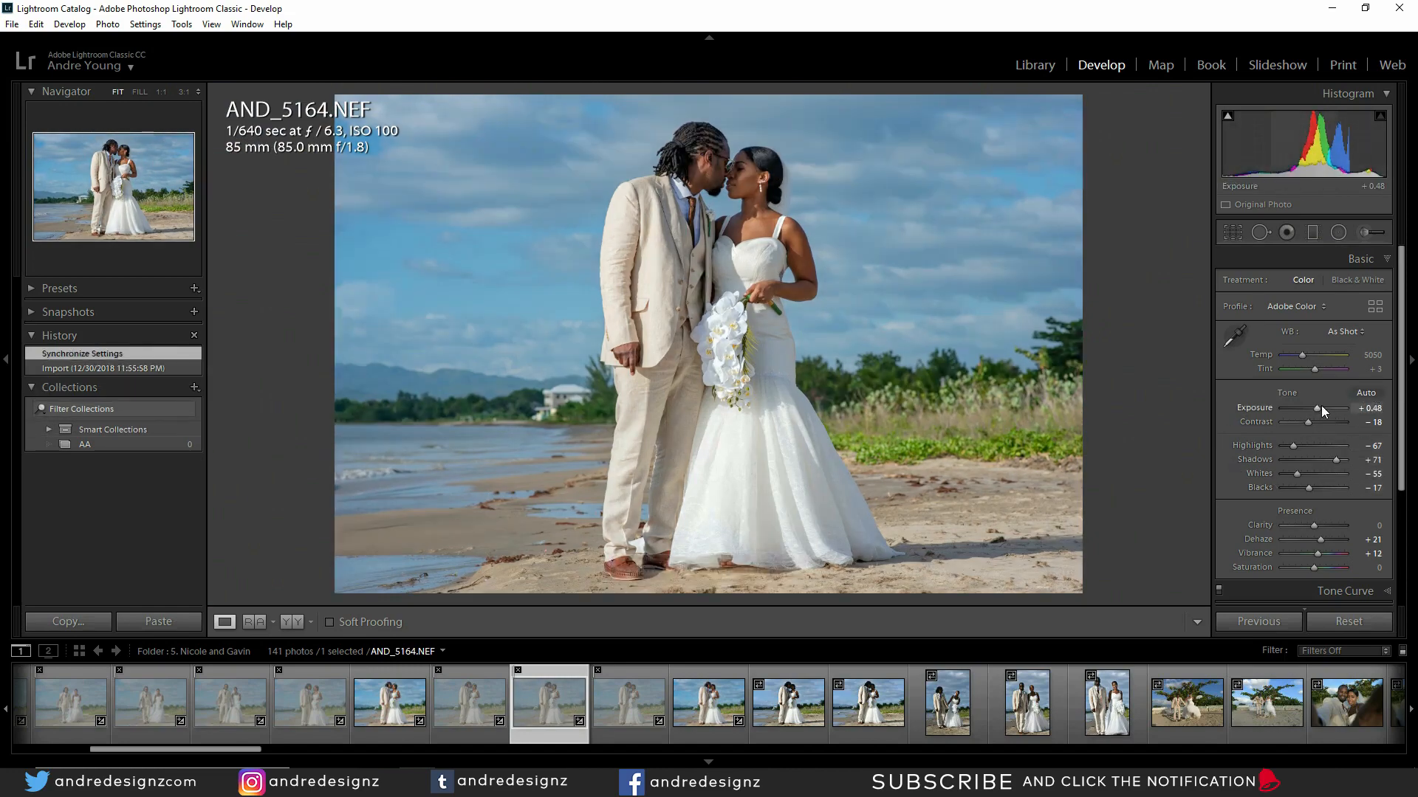
{"action": "left_click_drag", "start_coordinate": [1318, 406], "coordinate": [1321, 406]}
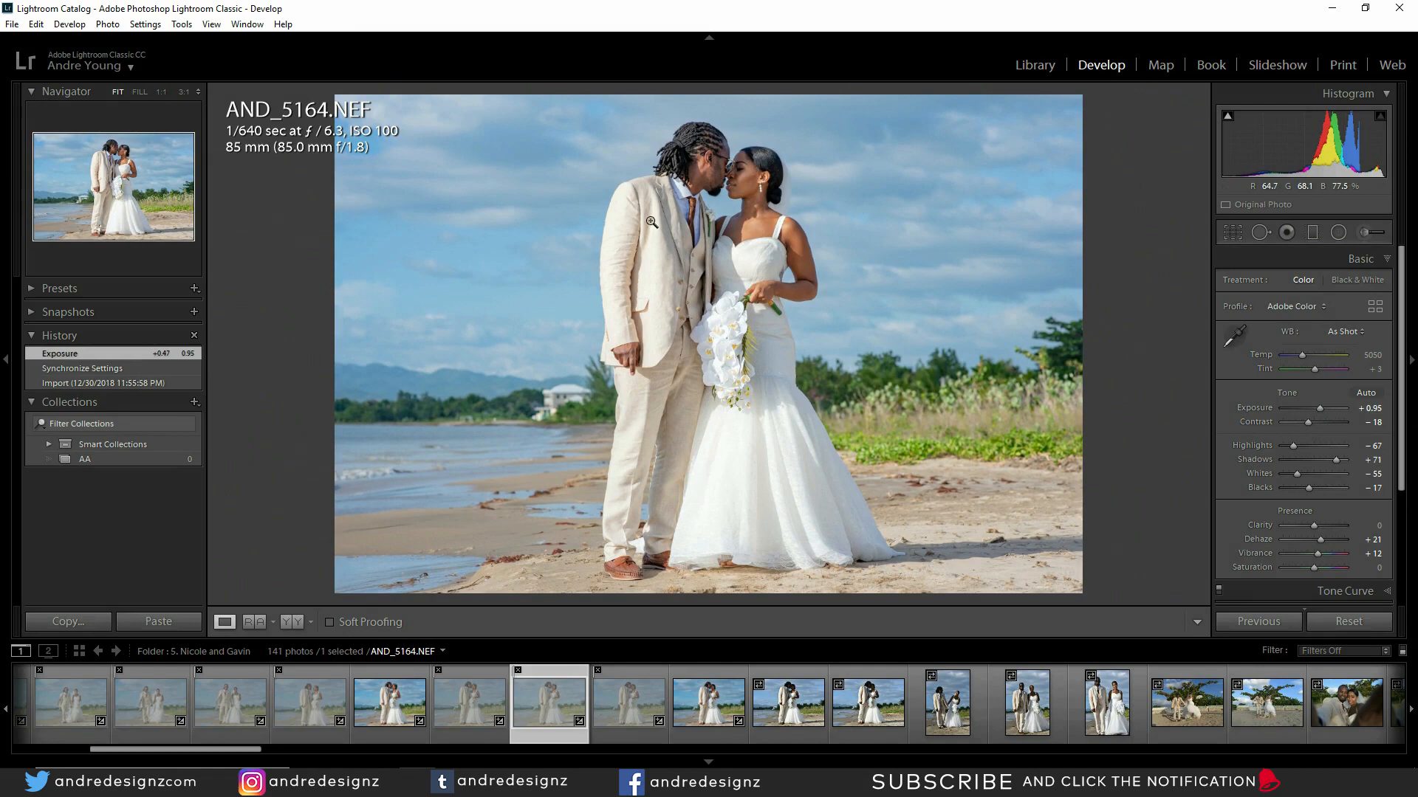
Step: Raise the Blue saturation of AND_5164.NEF to +47 in the HSL/Color adjustments
{"action": "scroll", "coordinate": [1406, 384], "scroll_direction": "down", "scroll_amount": 5}
{"action": "scroll", "coordinate": [1409, 480], "scroll_direction": "down", "scroll_amount": 1}
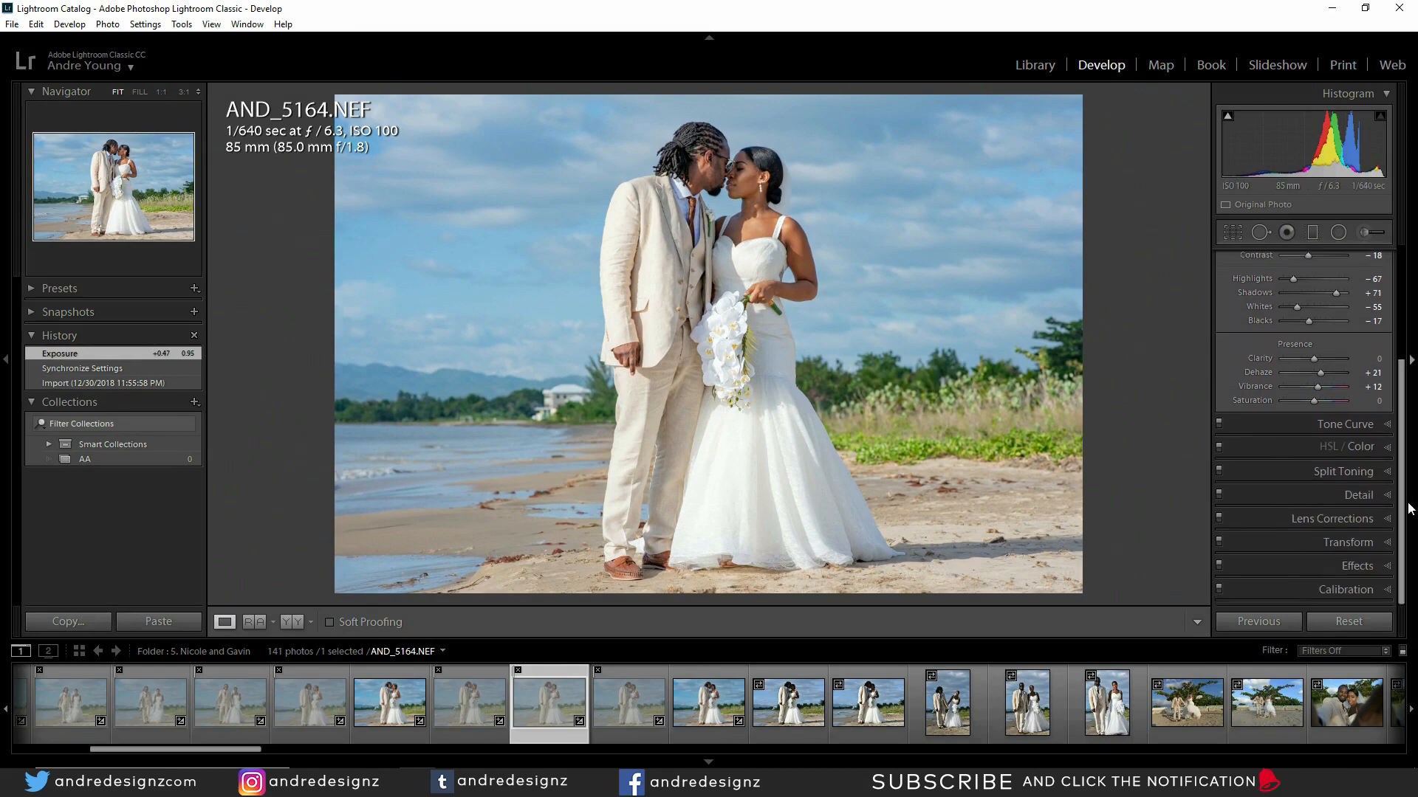
{"action": "left_click", "coordinate": [1366, 446]}
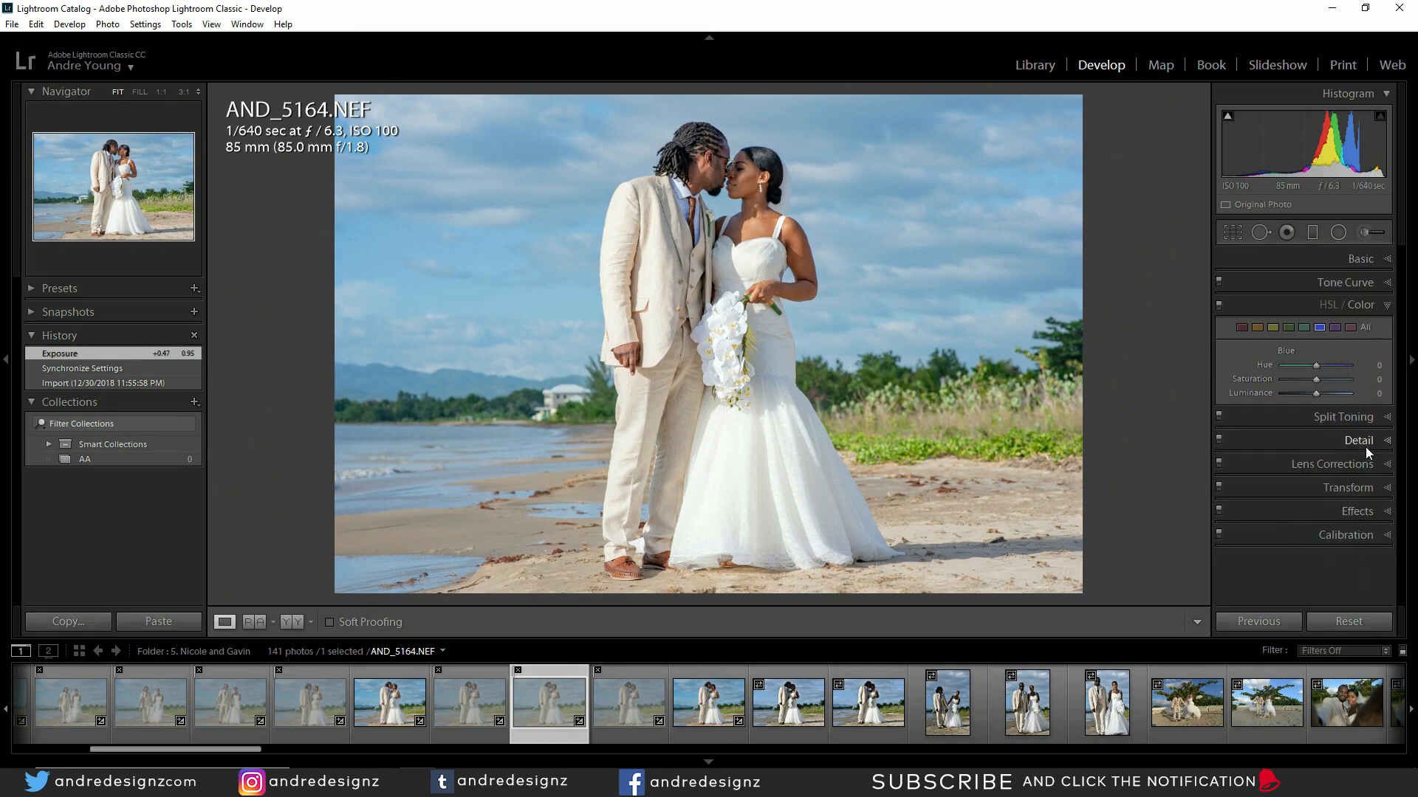
{"action": "left_click", "coordinate": [1320, 327]}
{"action": "left_click", "coordinate": [1321, 328]}
{"action": "left_click_drag", "start_coordinate": [1319, 380], "coordinate": [1336, 380]}
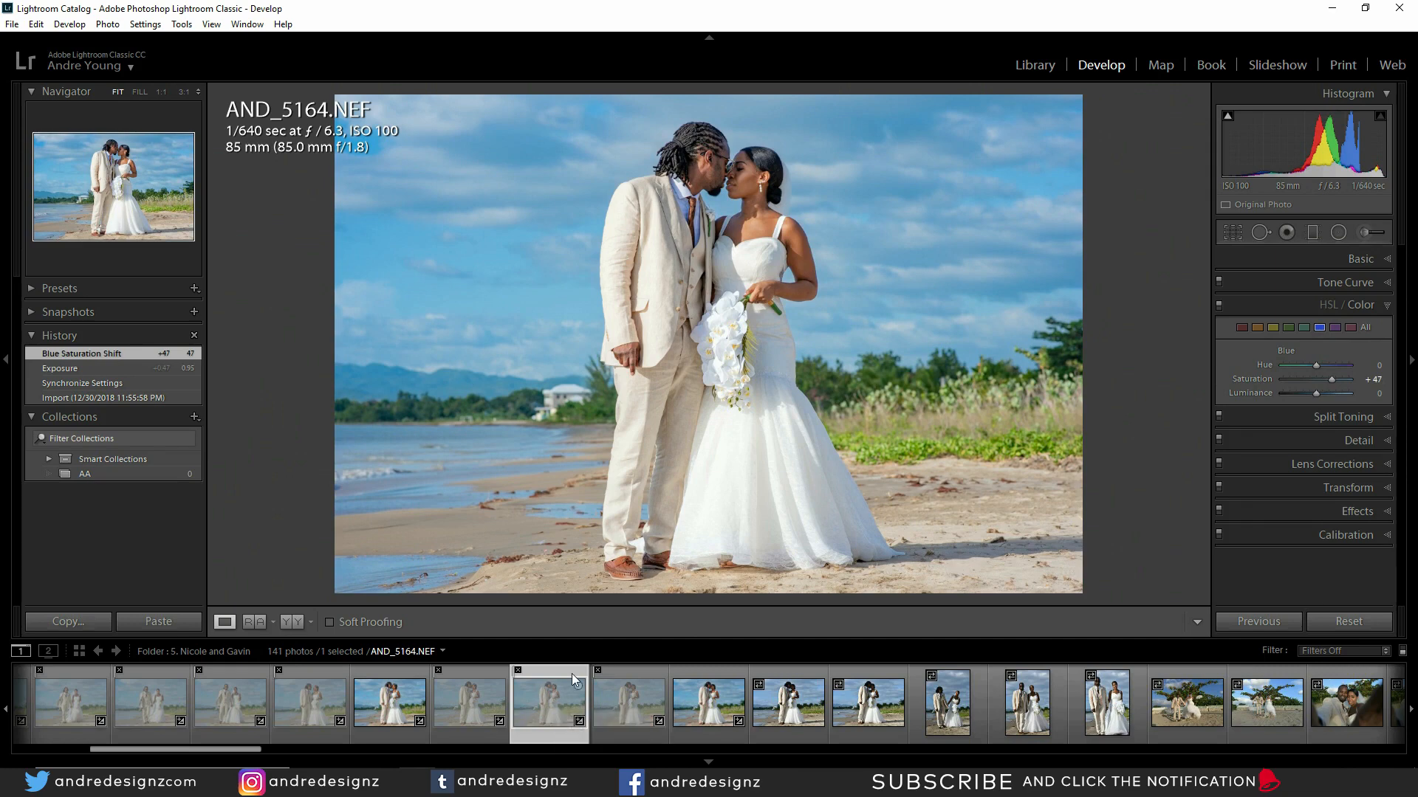
Step: Remove the rejected flag from AND_5164.NEF, compare it with AND_5162.NEF and AND_5163.NEF, and flag AND_5162.NEF as rejected
{"action": "key", "text": "u"}
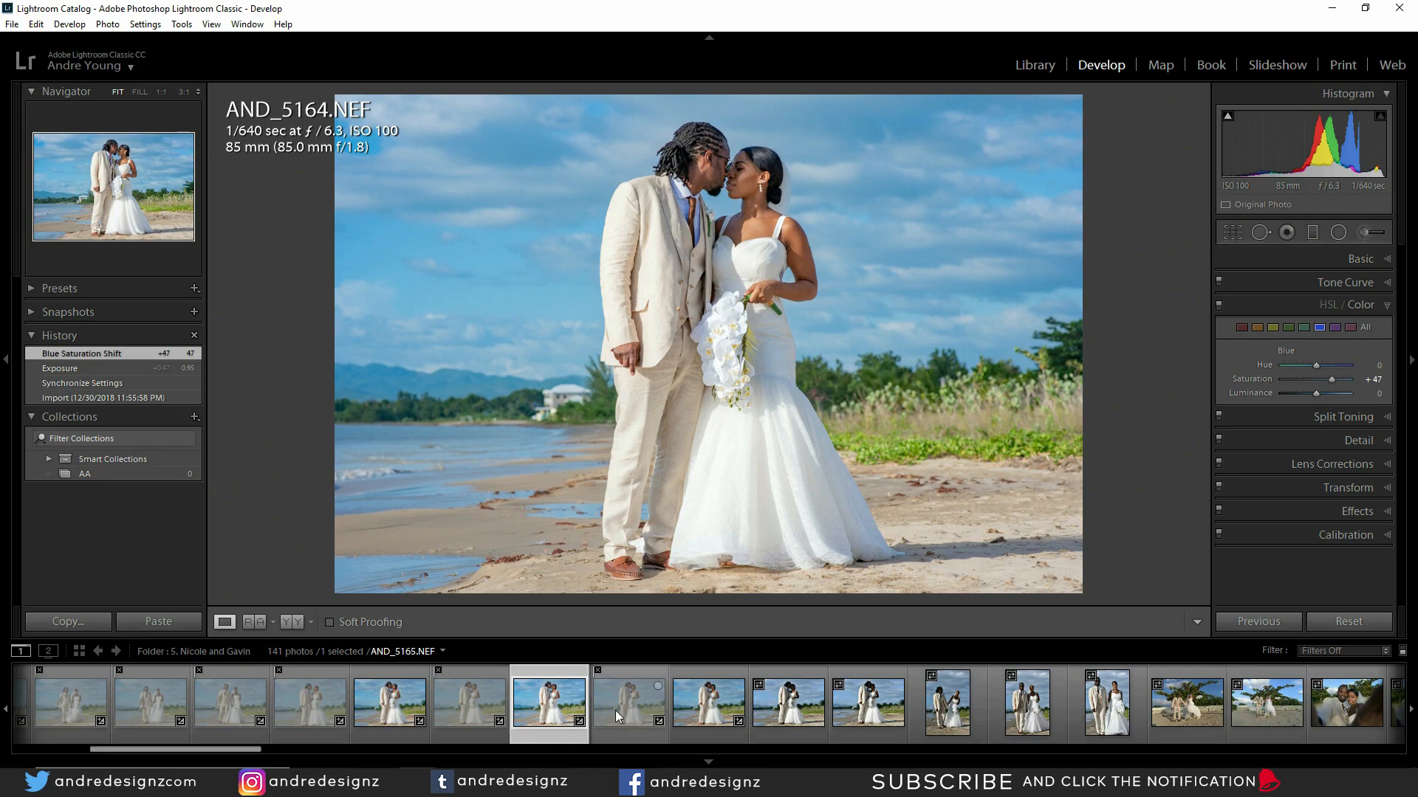
{"action": "left_click", "coordinate": [395, 699]}
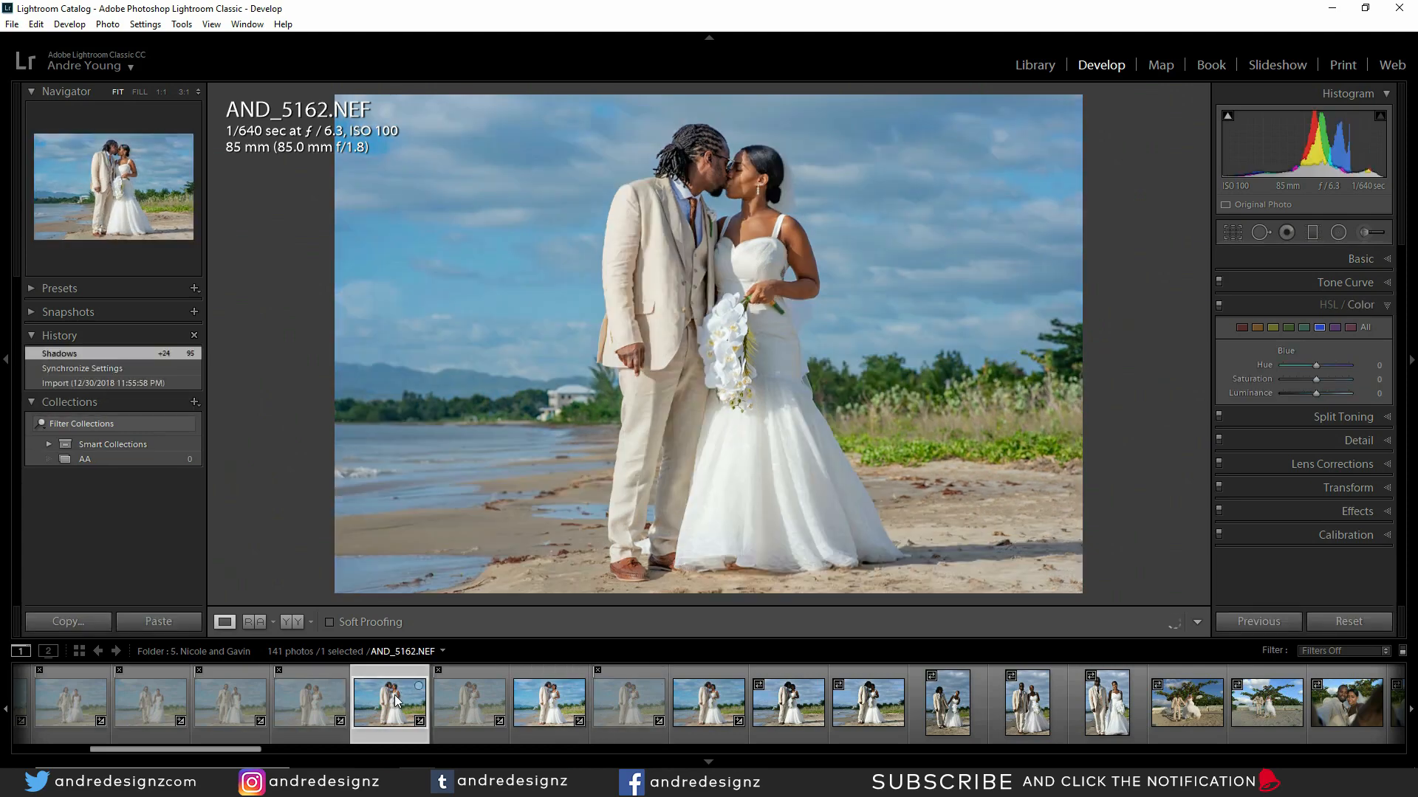
{"action": "left_click", "coordinate": [494, 696]}
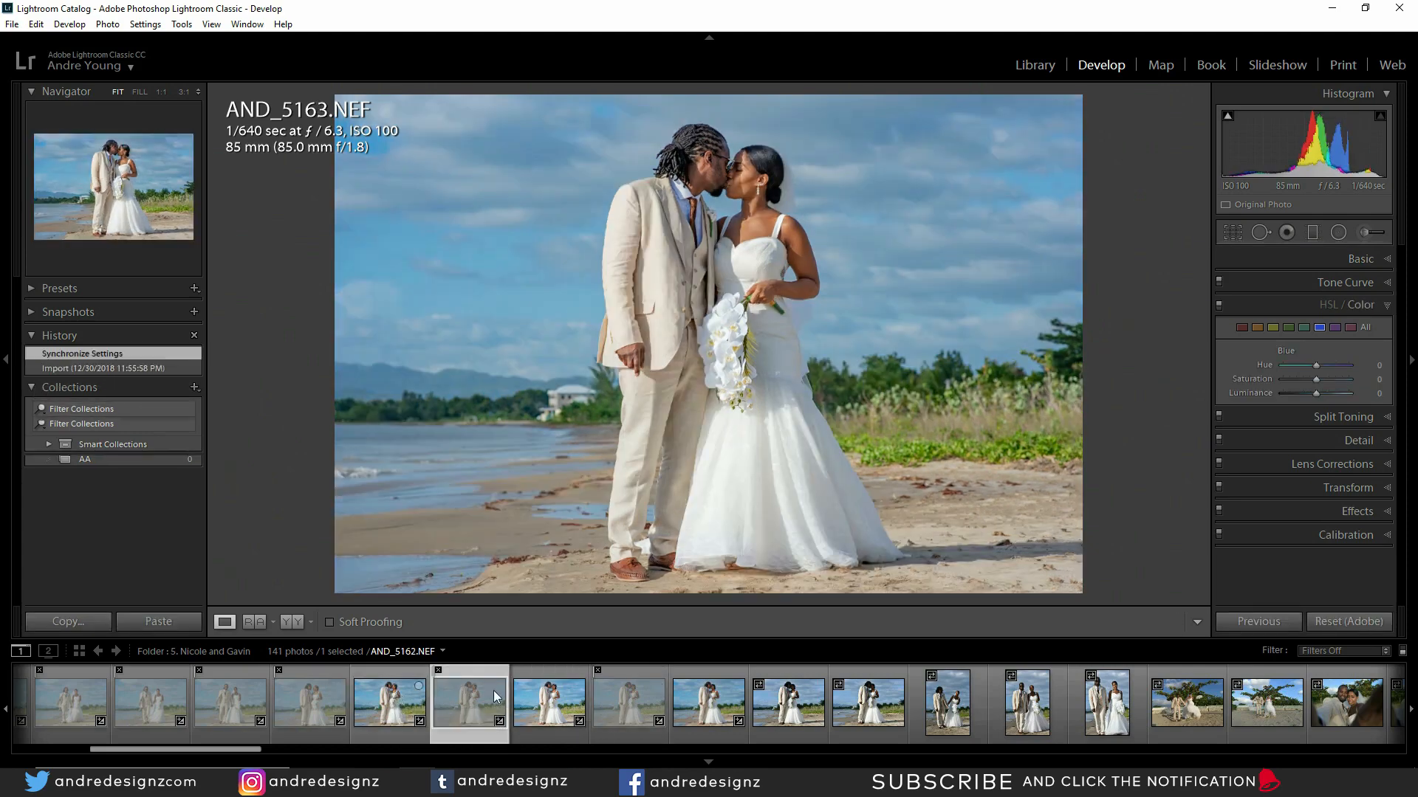
{"action": "left_click", "coordinate": [789, 702]}
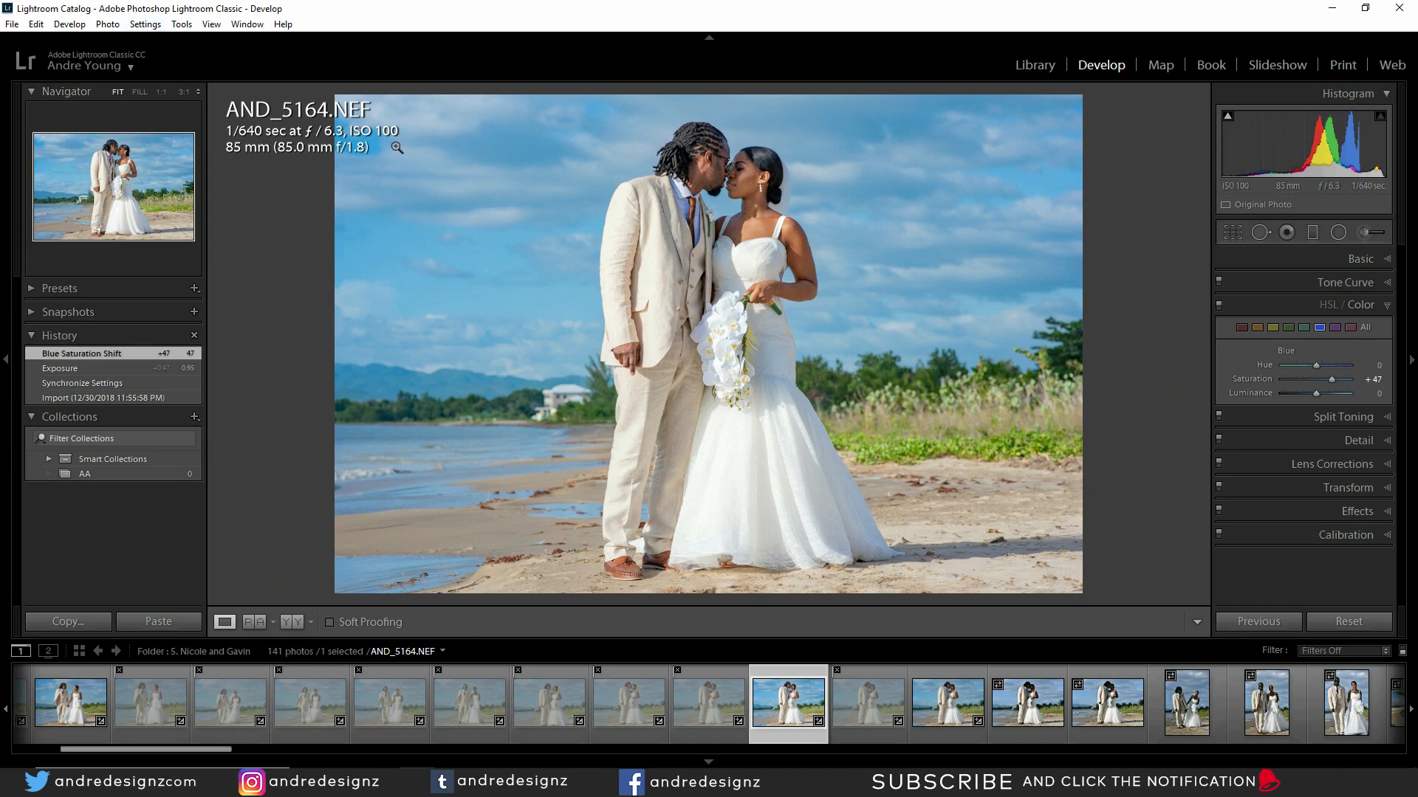
Step: Review the photos following AND_5164.NEF and flag AND_5166.NEF through AND_5169.NEF as rejected
{"action": "left_click", "coordinate": [879, 700]}
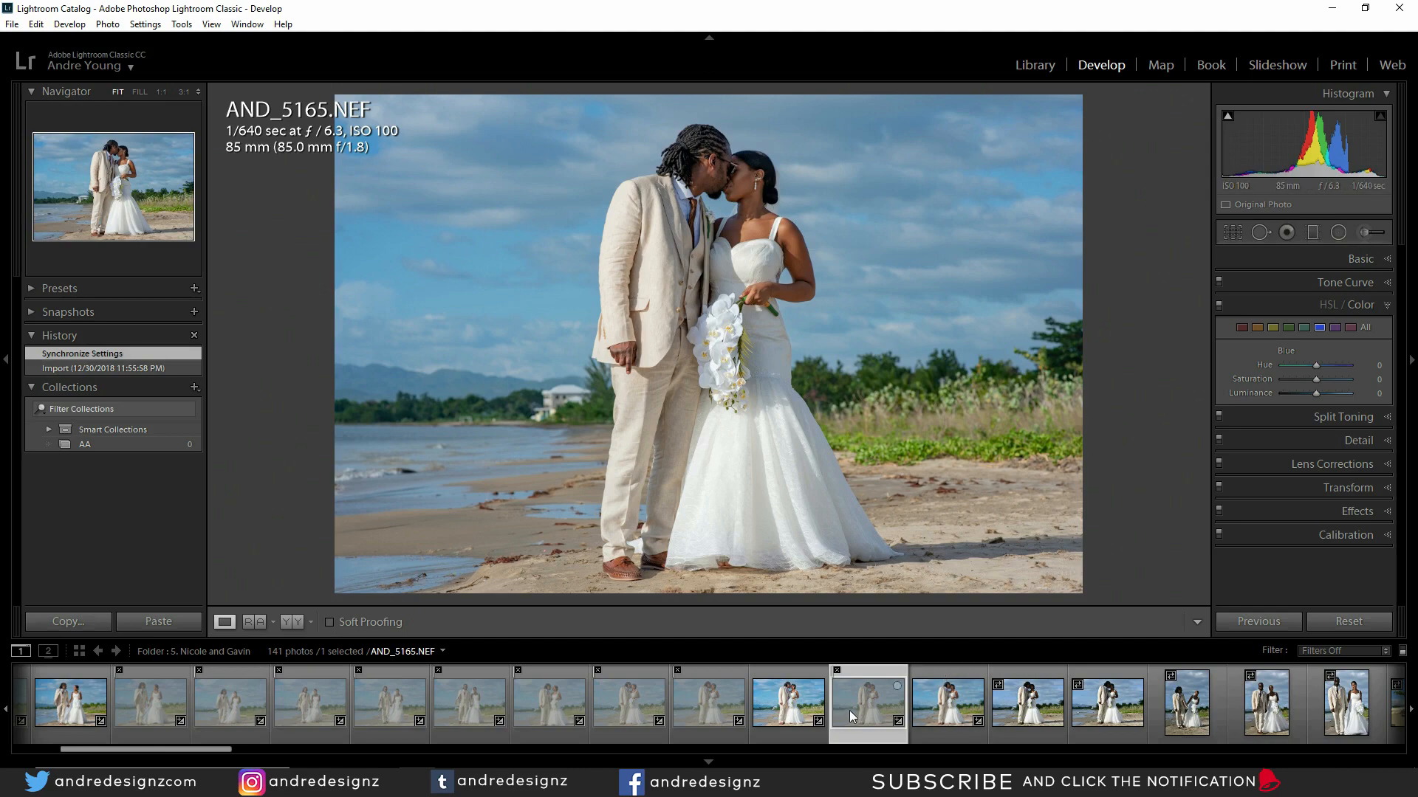
{"action": "left_click", "coordinate": [936, 711]}
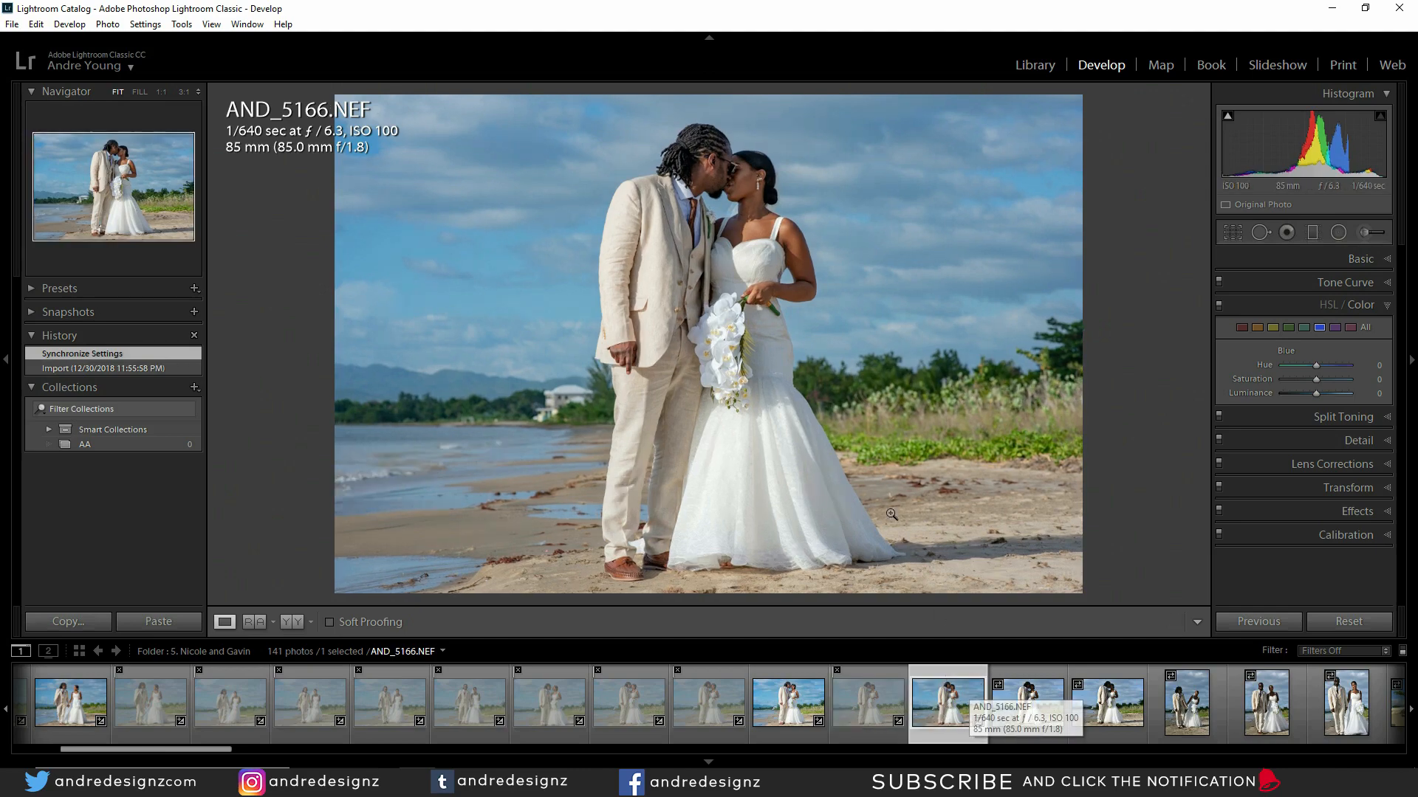
{"action": "key", "text": "Right"}
{"action": "key", "text": "Right"}
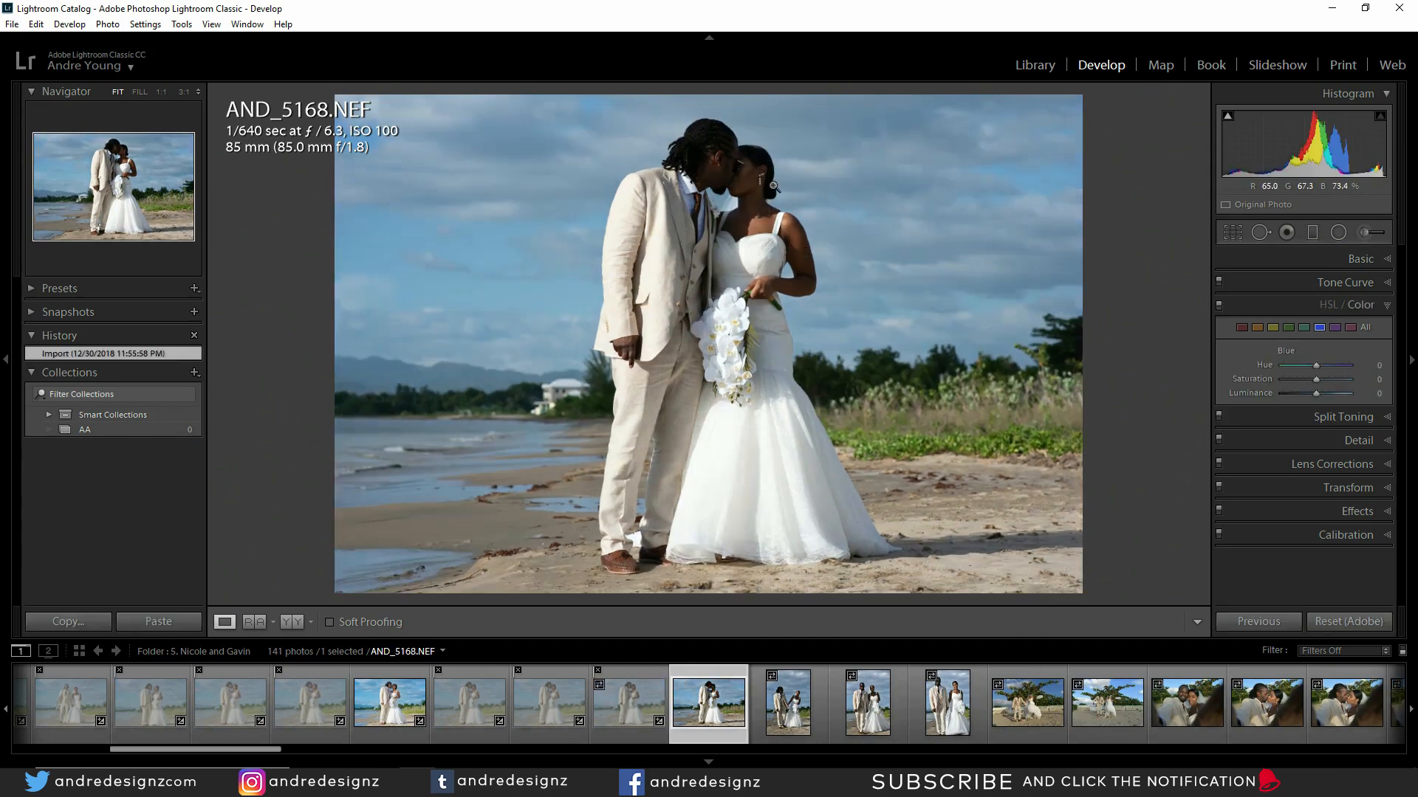
{"action": "key", "text": "Right"}
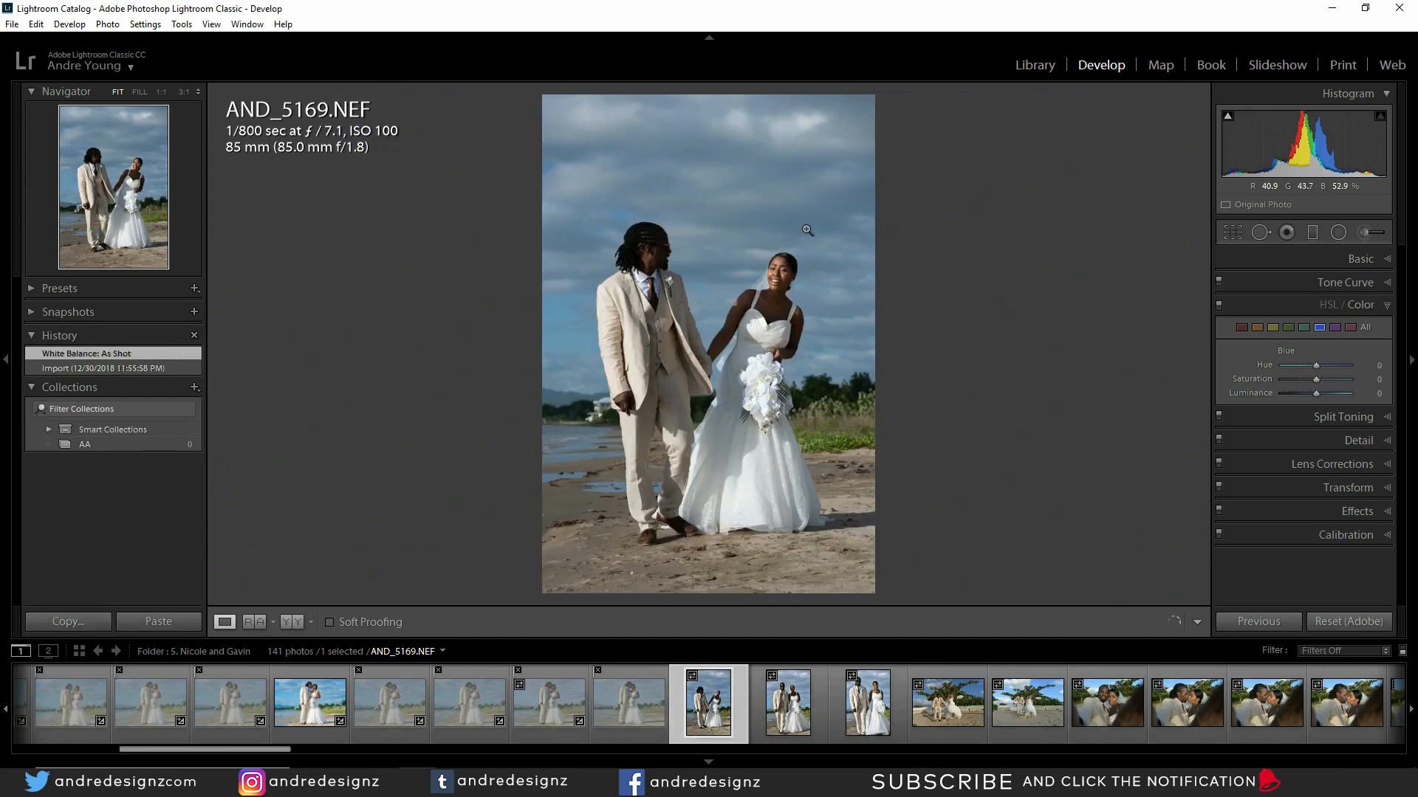
{"action": "key", "text": "Right"}
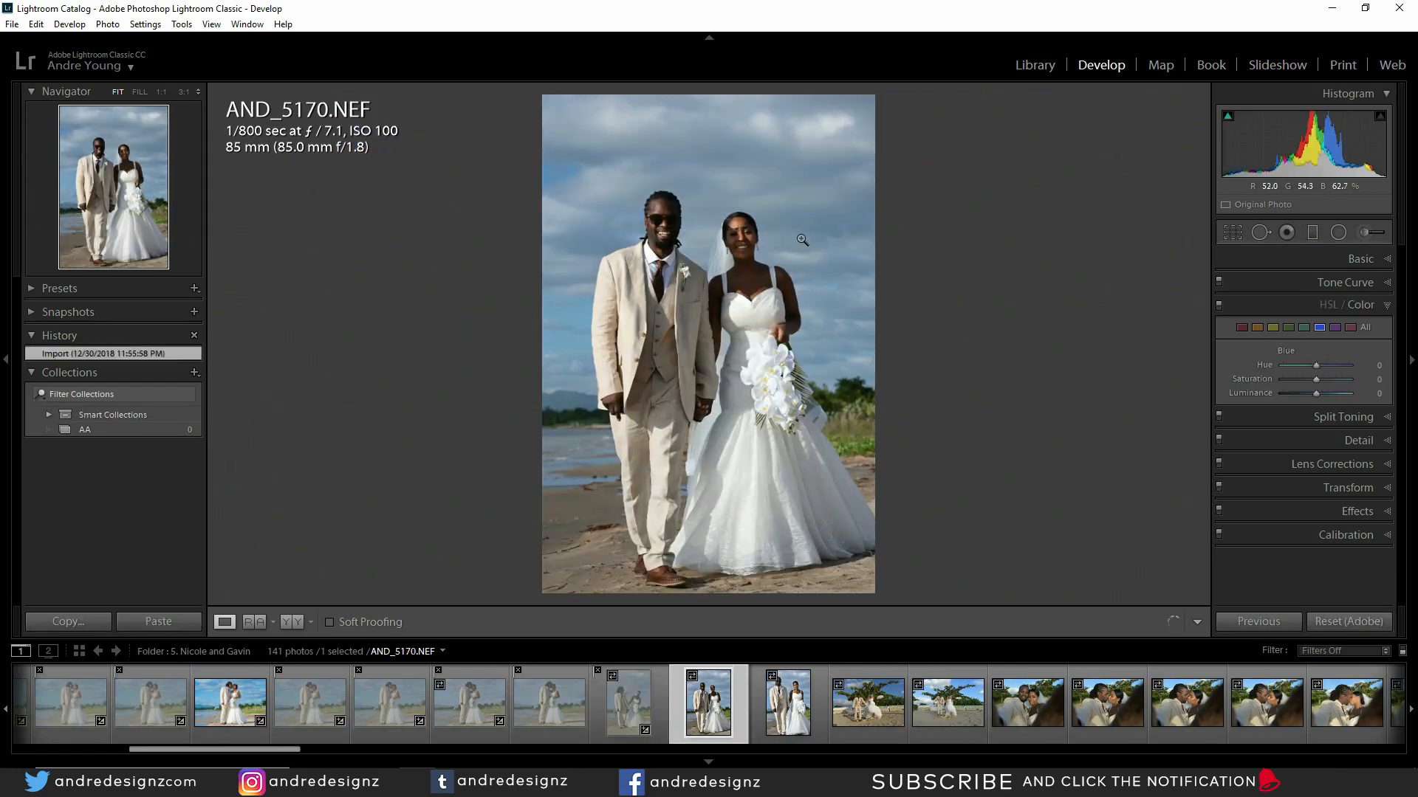
Step: Check the bride's face in AND_5170.NEF and the groom's face in AND_5171.NEF at 1:1, and flag both photos as rejected
{"action": "left_click", "coordinate": [742, 228]}
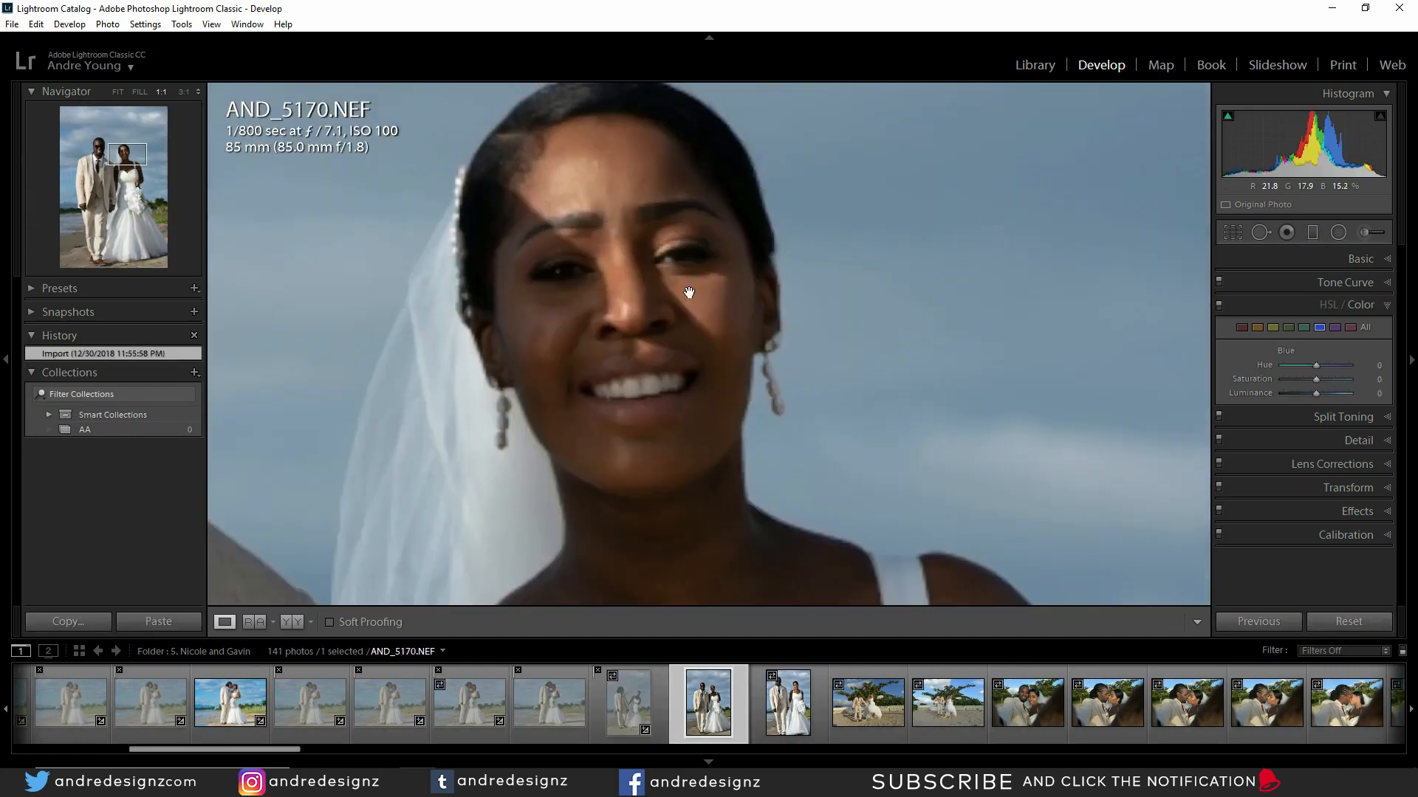
{"action": "left_click", "coordinate": [690, 311]}
{"action": "key", "text": "Right"}
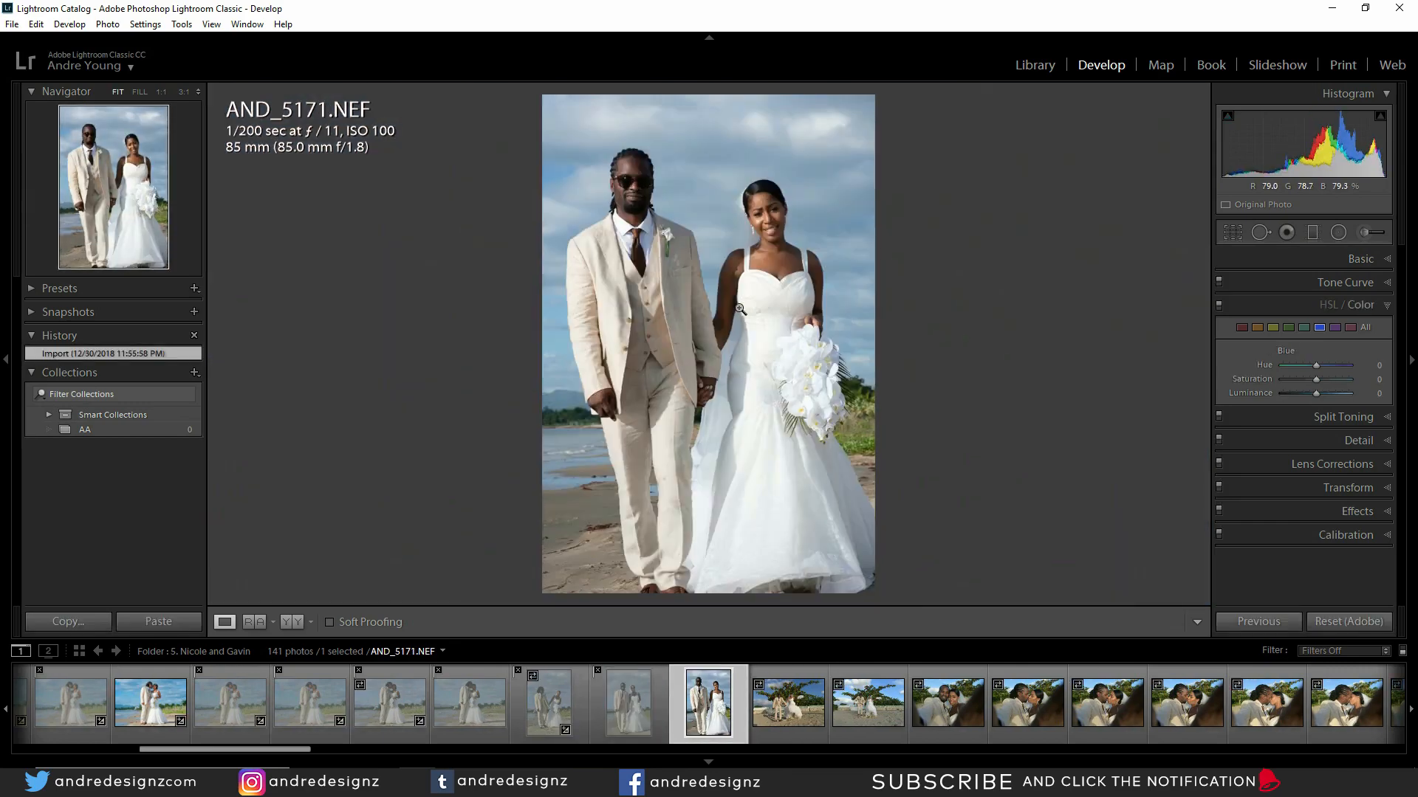
{"action": "left_click", "coordinate": [637, 195]}
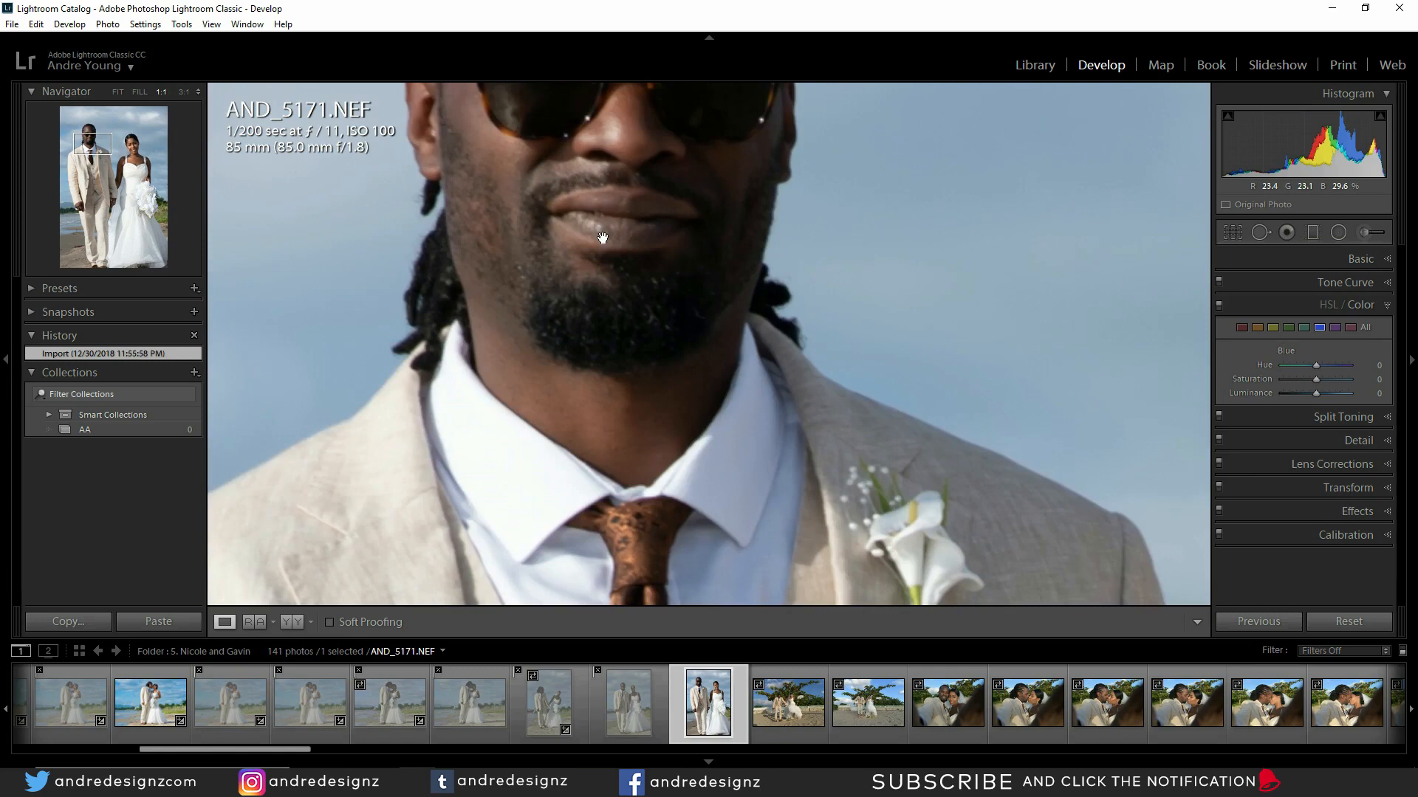
{"action": "left_click", "coordinate": [611, 191]}
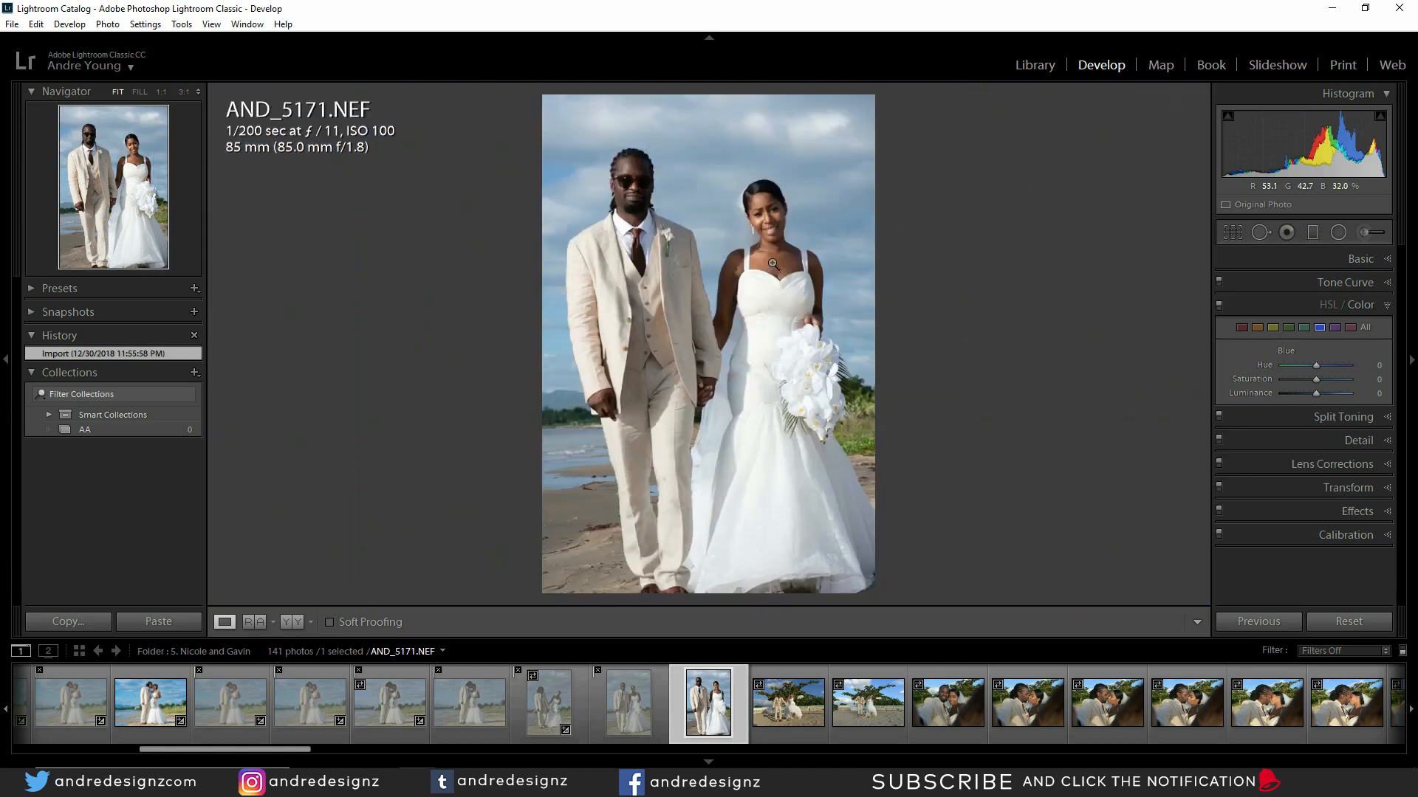
{"action": "key", "text": "Right"}
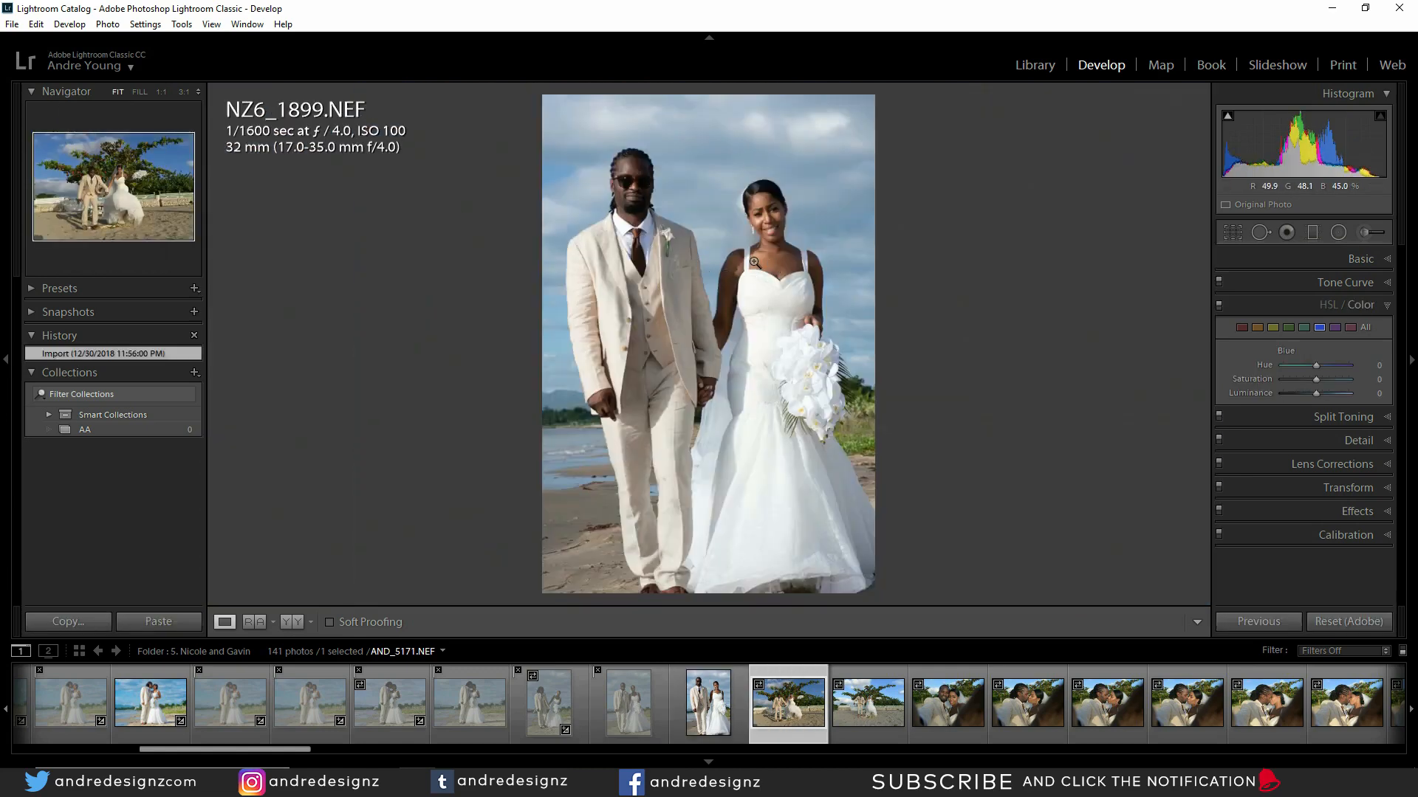
Step: Compare NZ6_1899.NEF with NZ6_1900.NEF and examine the groom's and bride's faces in NZ6_1899.NEF at 1:1
{"action": "left_click", "coordinate": [786, 709]}
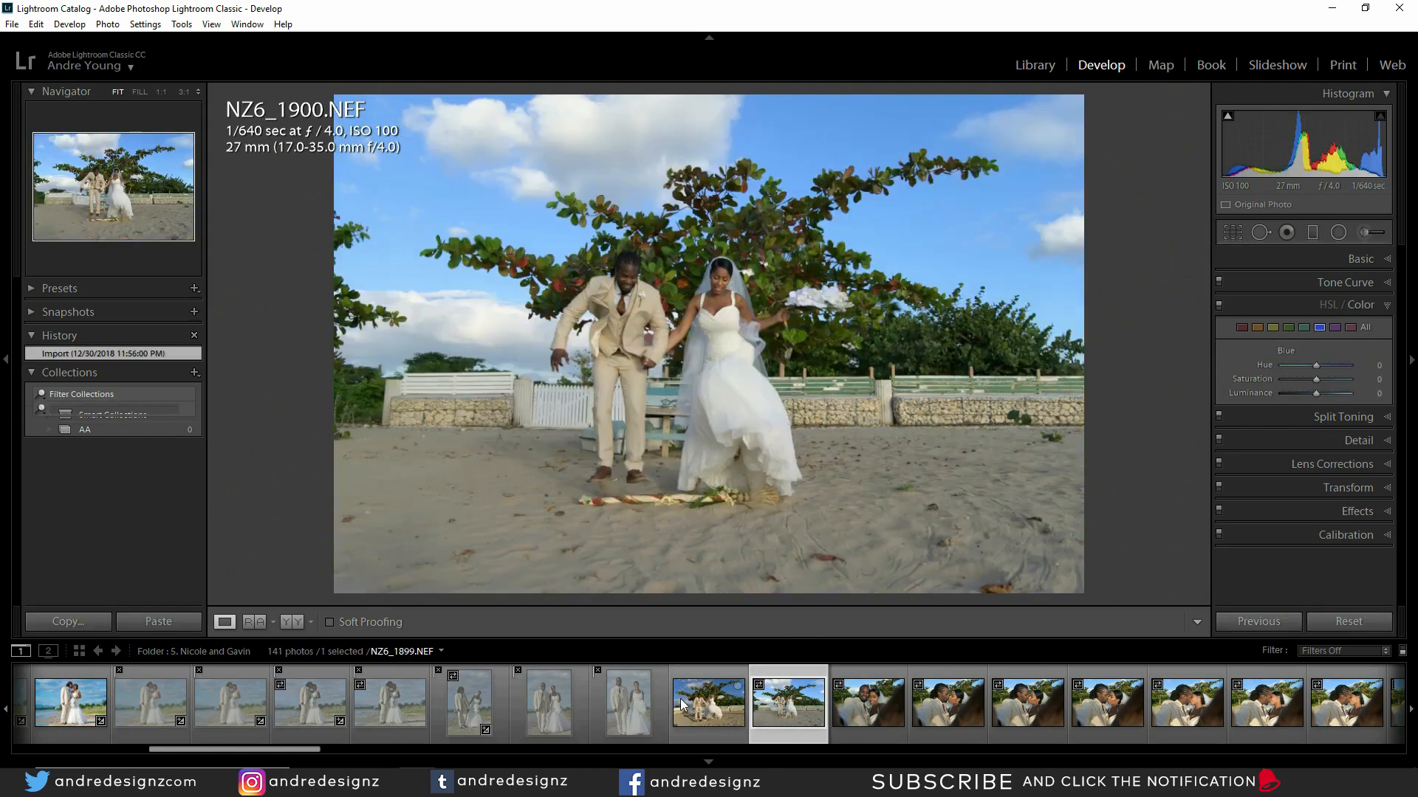
{"action": "left_click", "coordinate": [681, 705]}
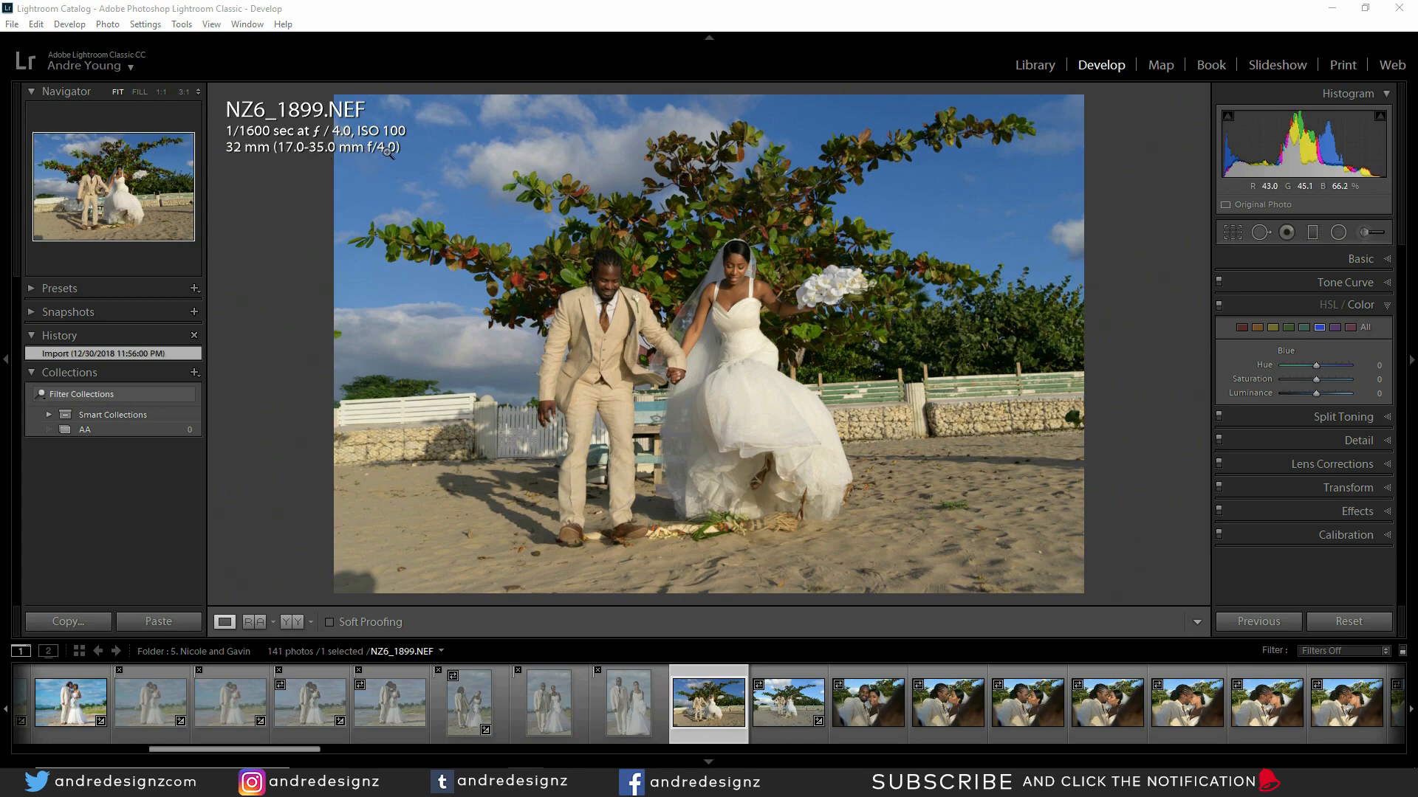
{"action": "left_click", "coordinate": [735, 277]}
{"action": "left_click_drag", "start_coordinate": [727, 287], "coordinate": [950, 279]}
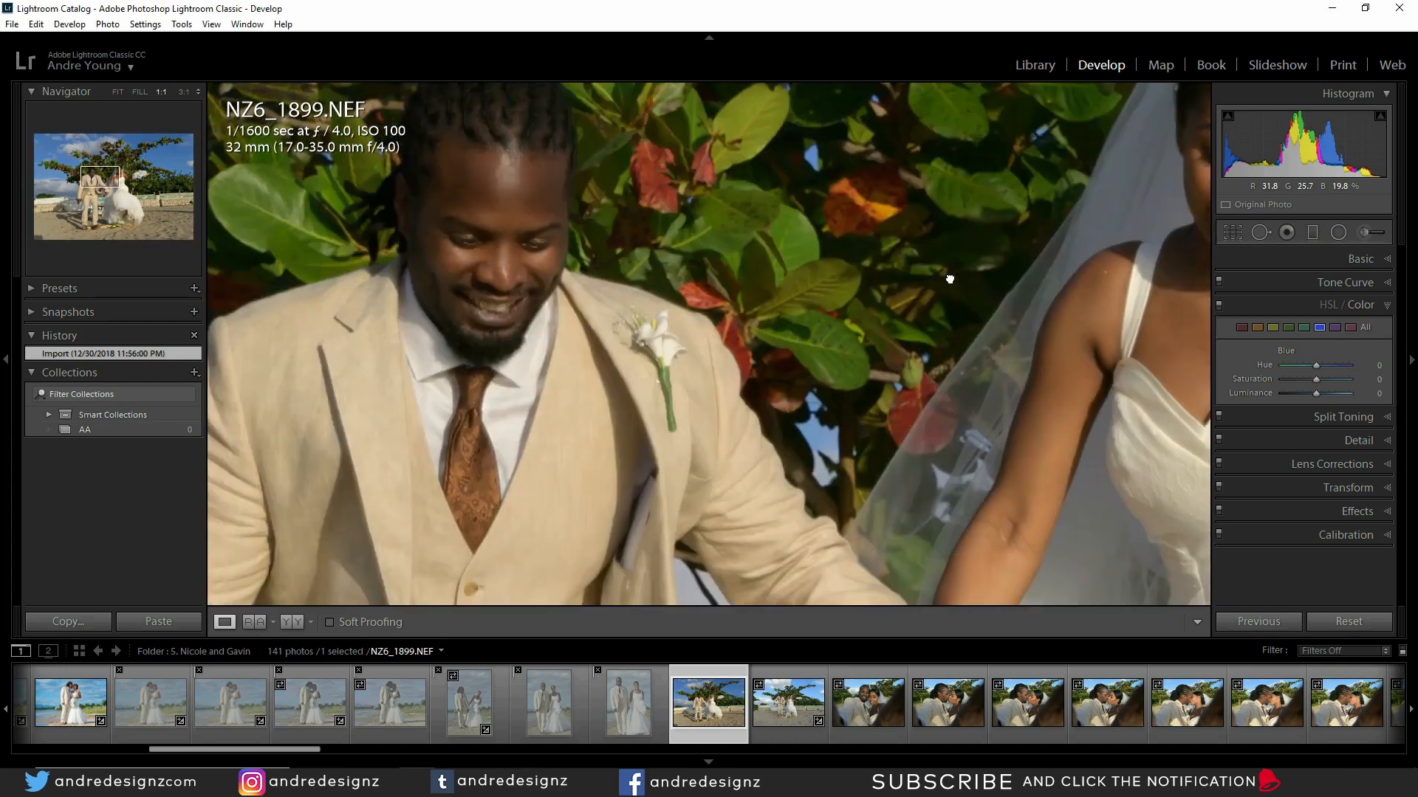
{"action": "left_click_drag", "start_coordinate": [851, 261], "coordinate": [537, 279]}
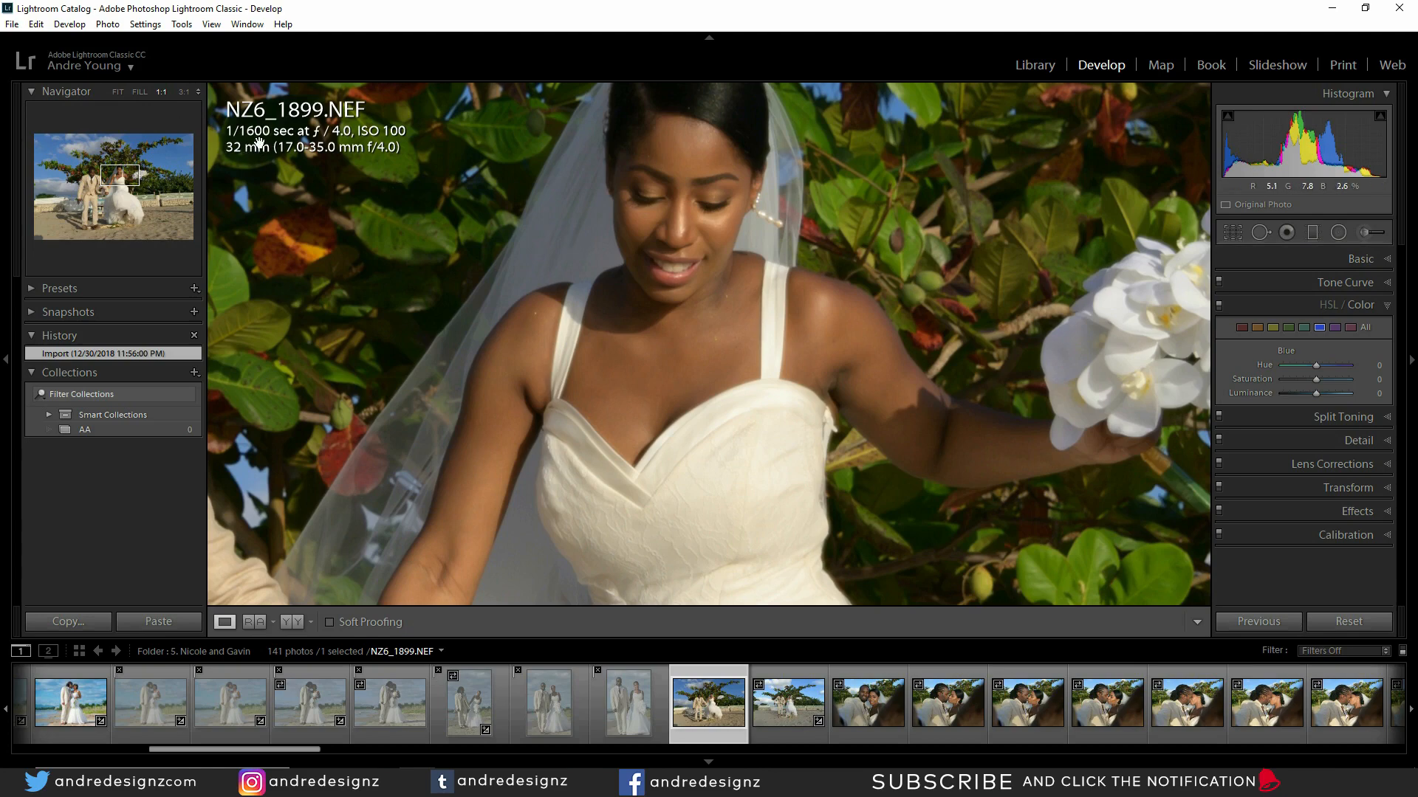
{"action": "left_click", "coordinate": [646, 249]}
{"action": "left_click_drag", "start_coordinate": [625, 313], "coordinate": [500, 262]}
{"action": "left_click", "coordinate": [500, 263]}
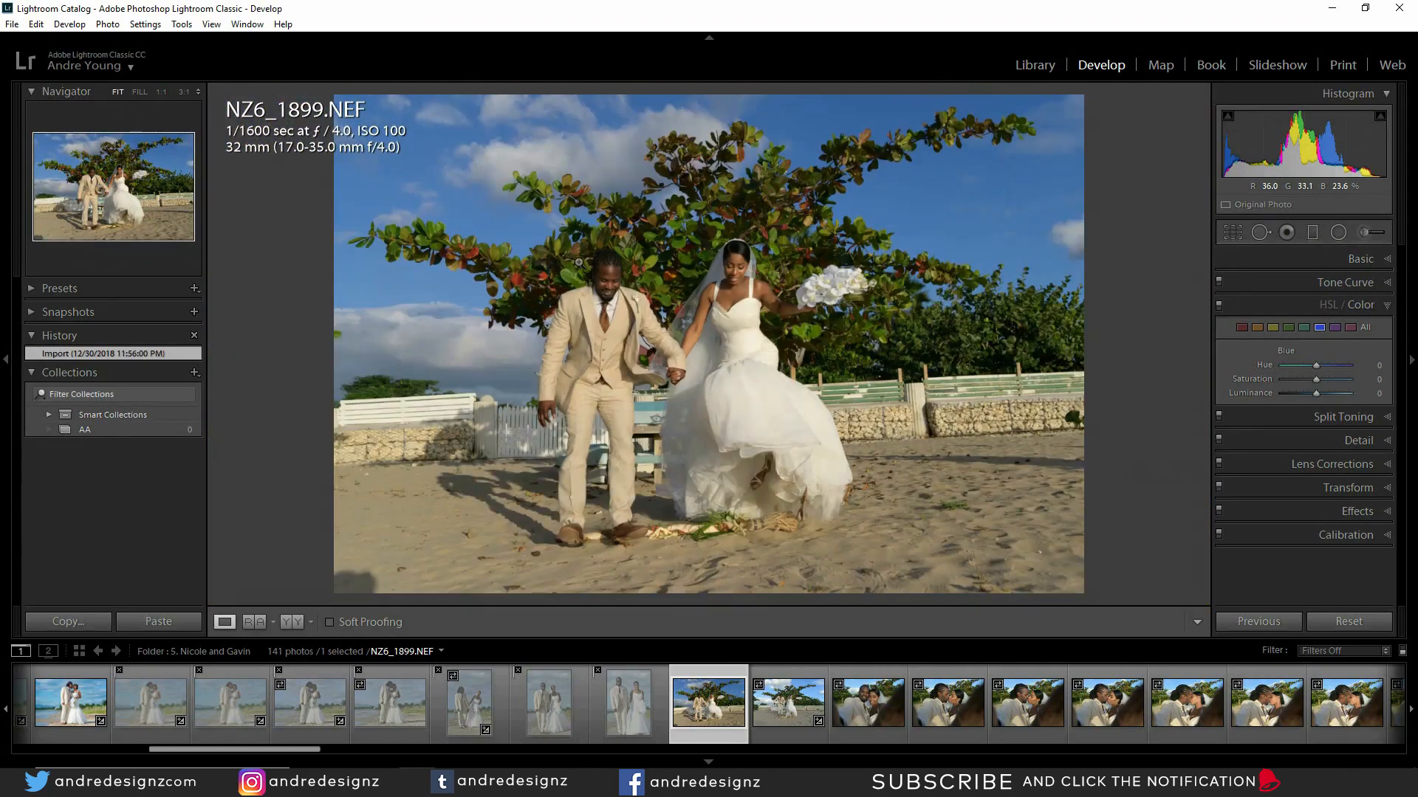
Step: Examine the groom's and bride's faces in NZ6_1900.NEF at 1:1
{"action": "left_click", "coordinate": [809, 719]}
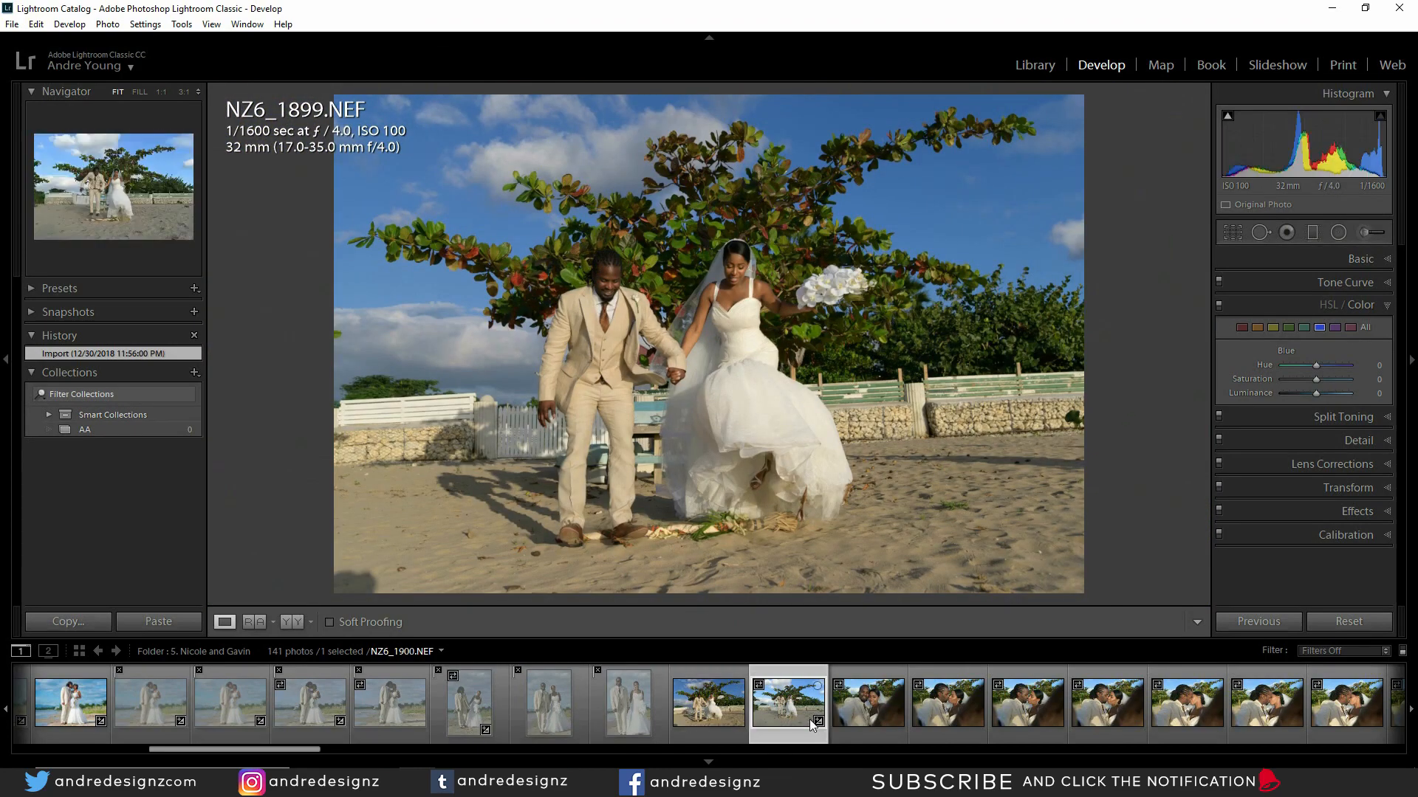
{"action": "left_click", "coordinate": [617, 283]}
{"action": "left_click_drag", "start_coordinate": [395, 258], "coordinate": [452, 268]}
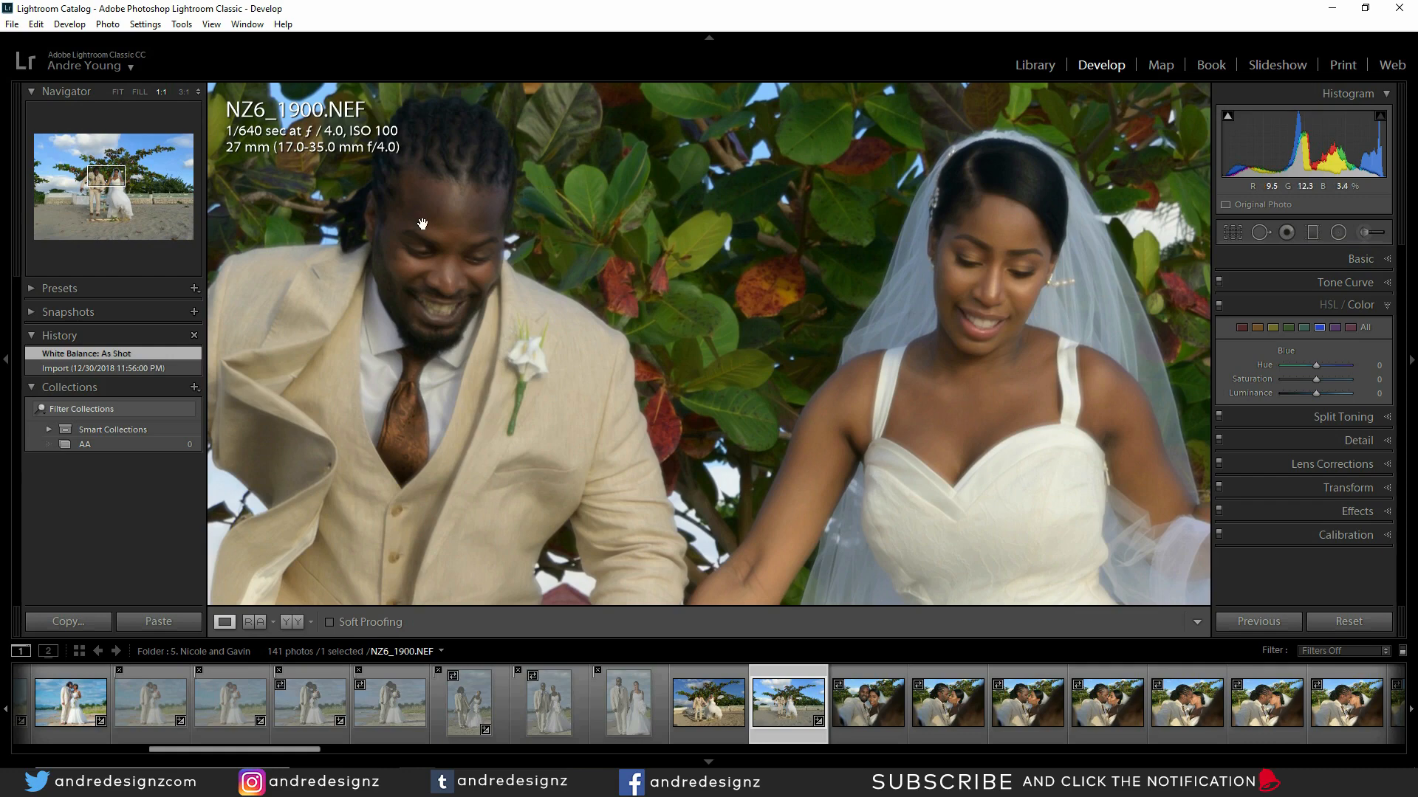
{"action": "left_click", "coordinate": [698, 364]}
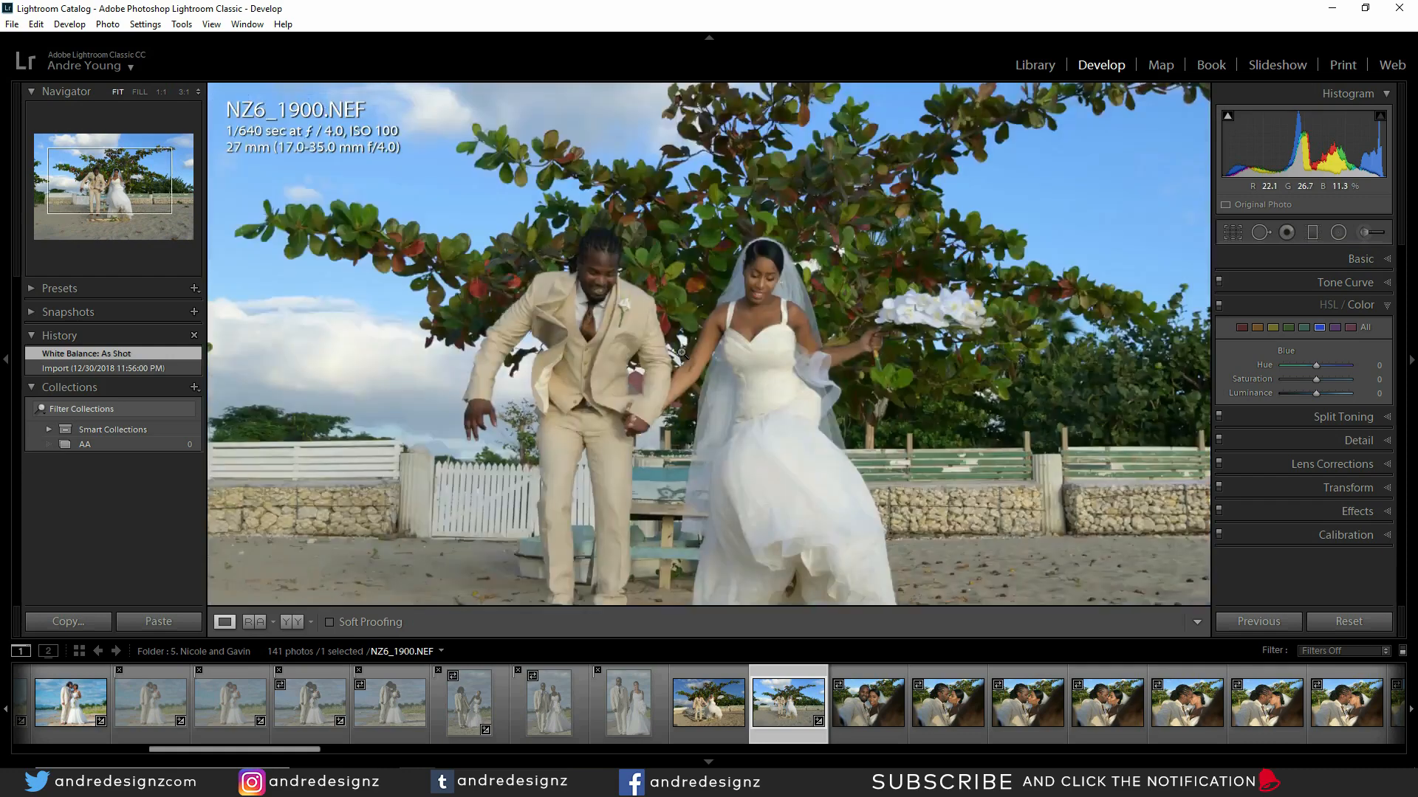
Step: Straighten NZ6_1899.NEF with a crop angle of about 2.73 and apply Auto tone to it
{"action": "left_click", "coordinate": [691, 719]}
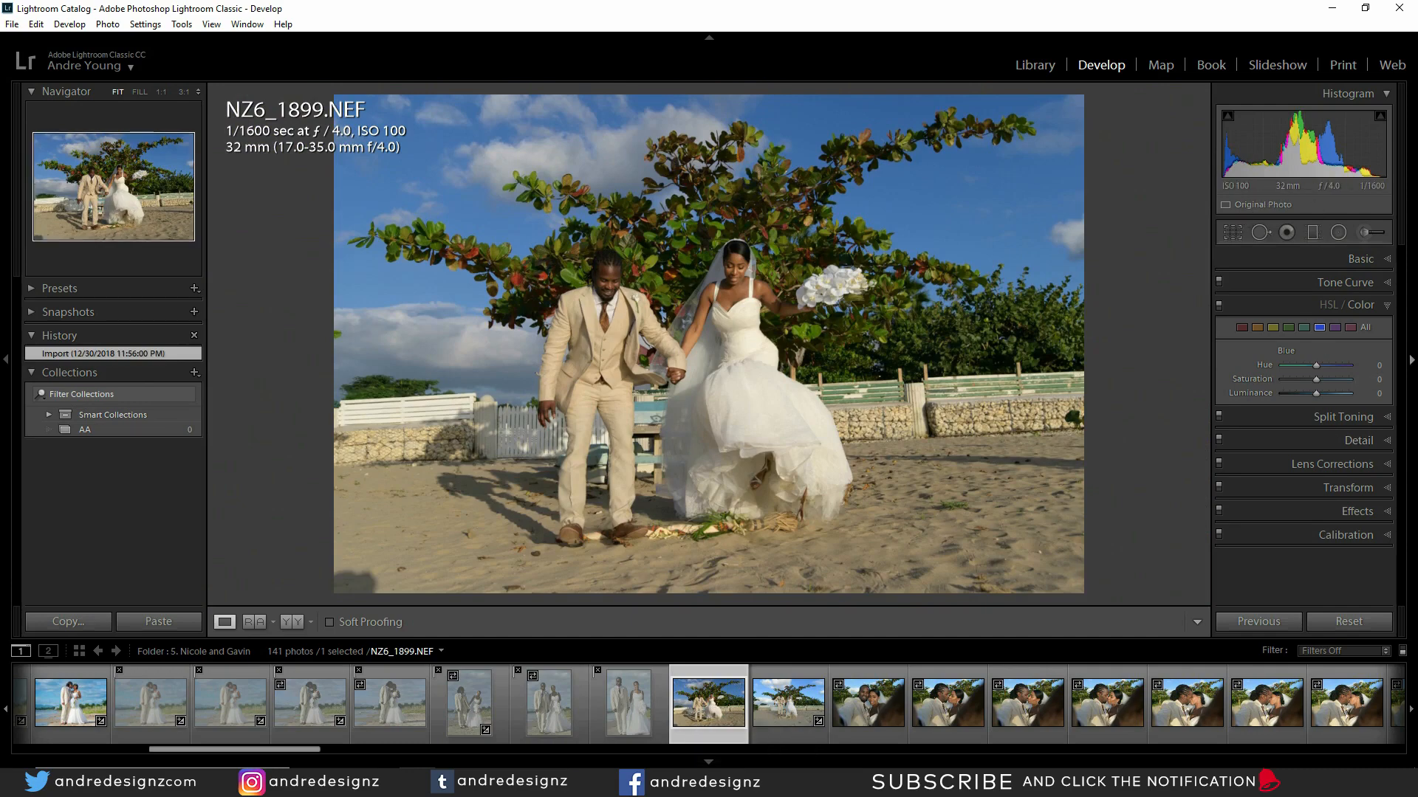
{"action": "left_click", "coordinate": [1357, 258]}
{"action": "left_click", "coordinate": [1232, 233]}
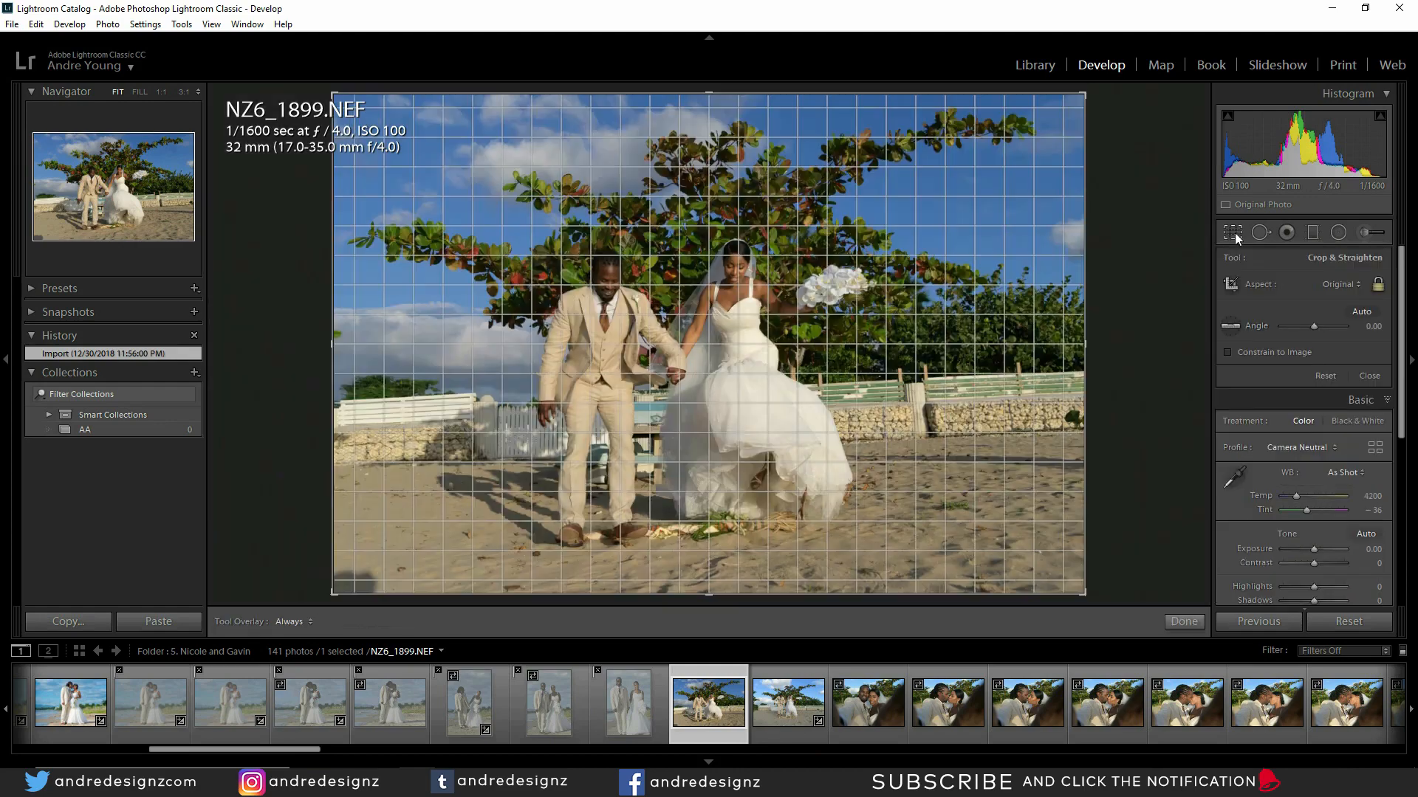
{"action": "left_click_drag", "start_coordinate": [1144, 310], "coordinate": [1144, 330]}
{"action": "key", "text": "Return"}
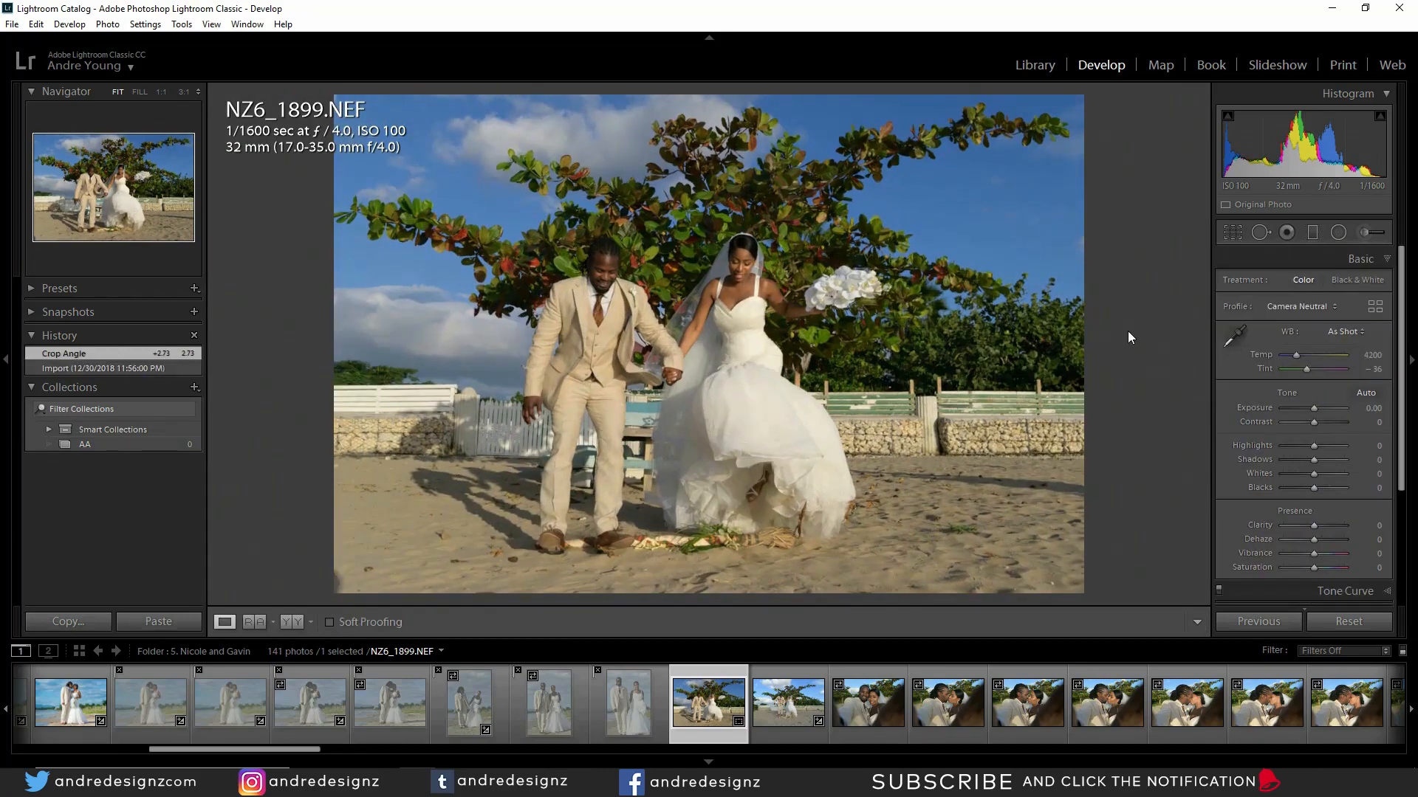
{"action": "left_click", "coordinate": [1367, 394]}
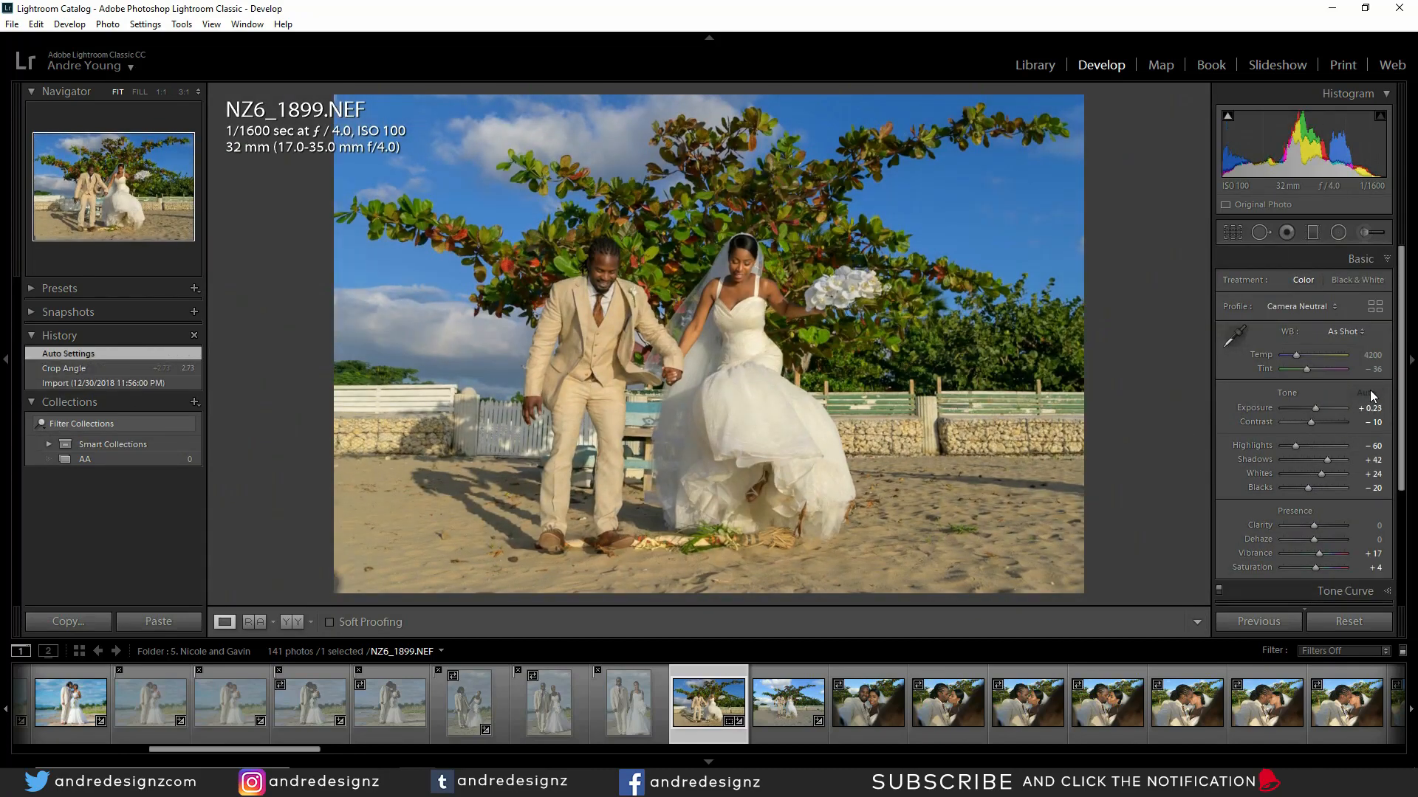
Step: Compare the bride's face at 1:1 in NZ6_1899.NEF and NZ6_1900.NEF
{"action": "left_click", "coordinate": [746, 281]}
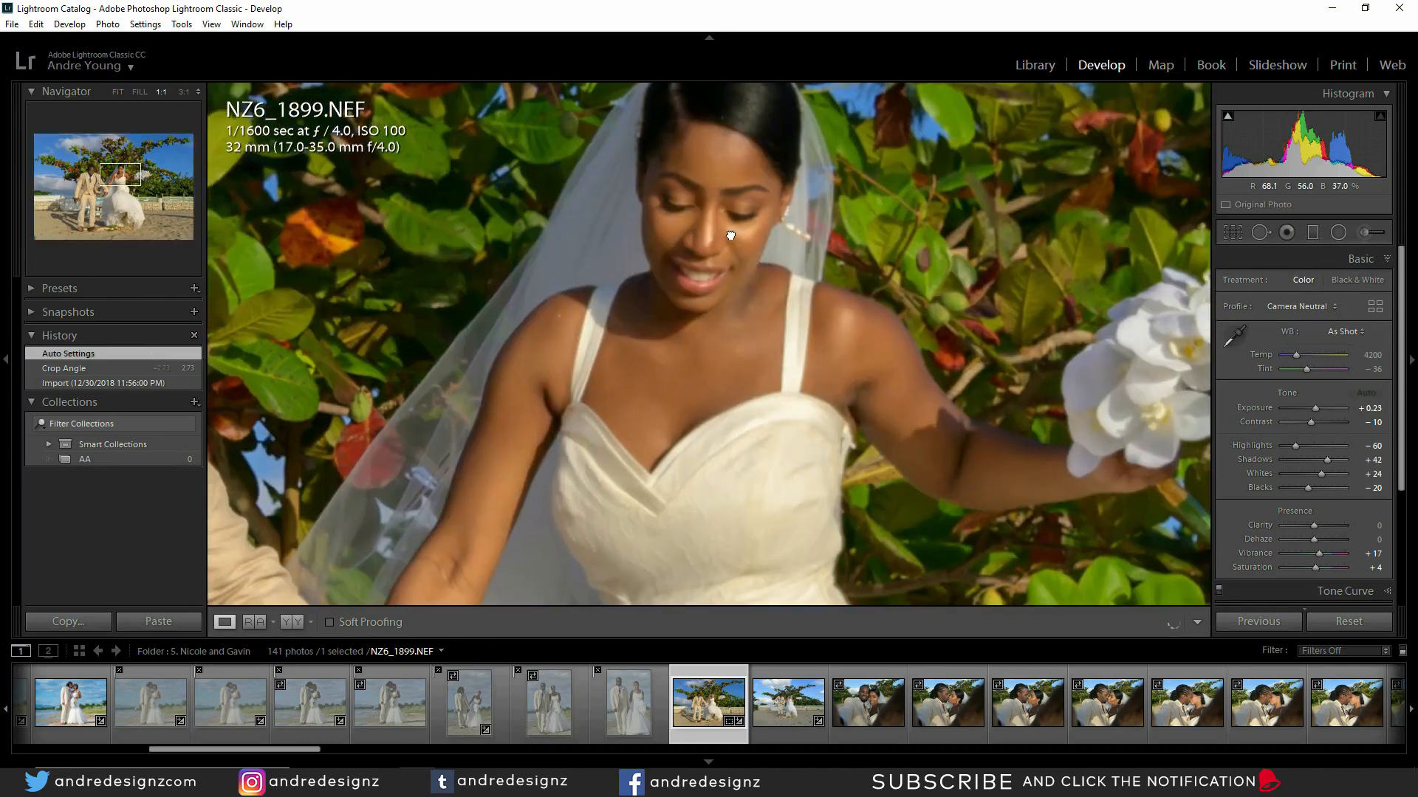
{"action": "left_click", "coordinate": [694, 364]}
{"action": "left_click", "coordinate": [800, 708]}
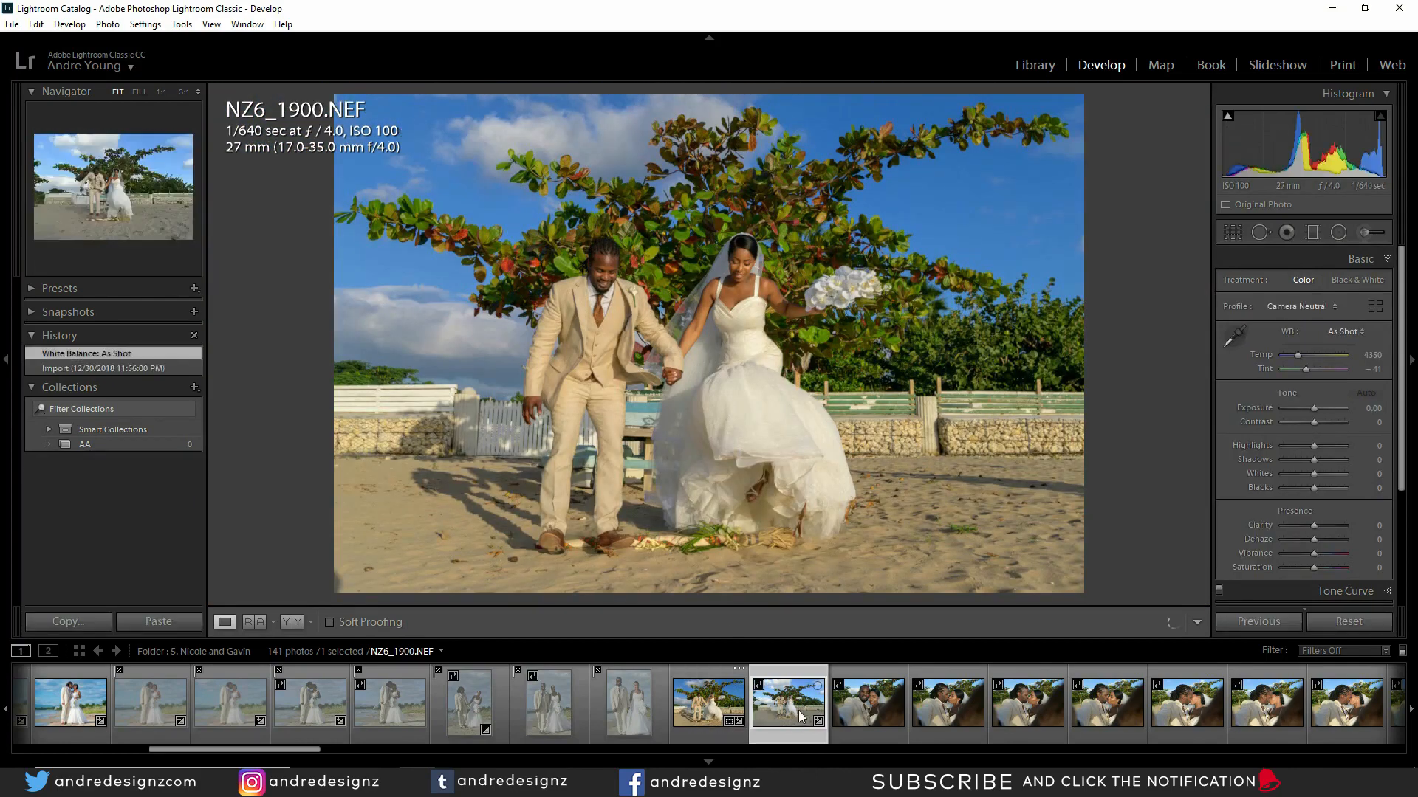
{"action": "left_click", "coordinate": [727, 272]}
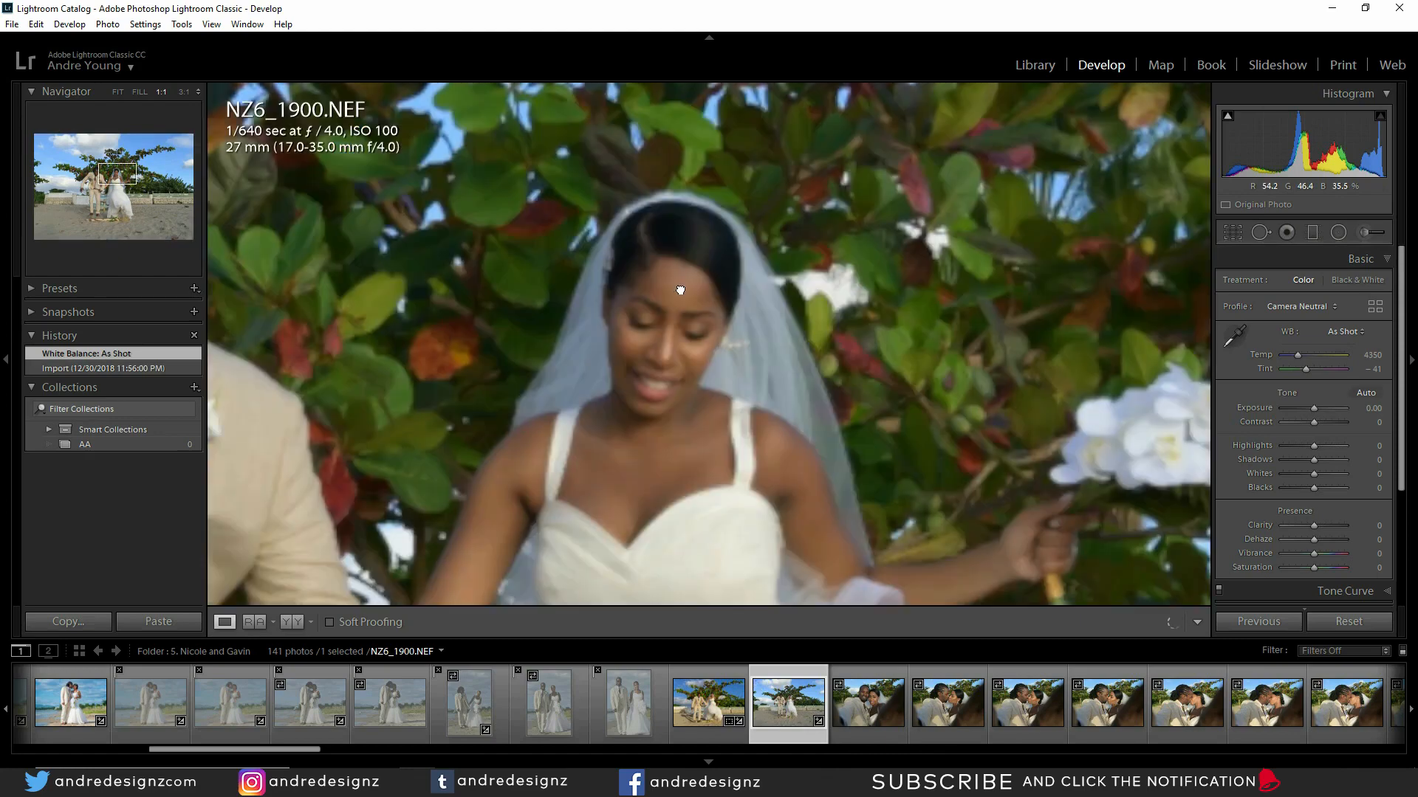
{"action": "left_click", "coordinate": [680, 289]}
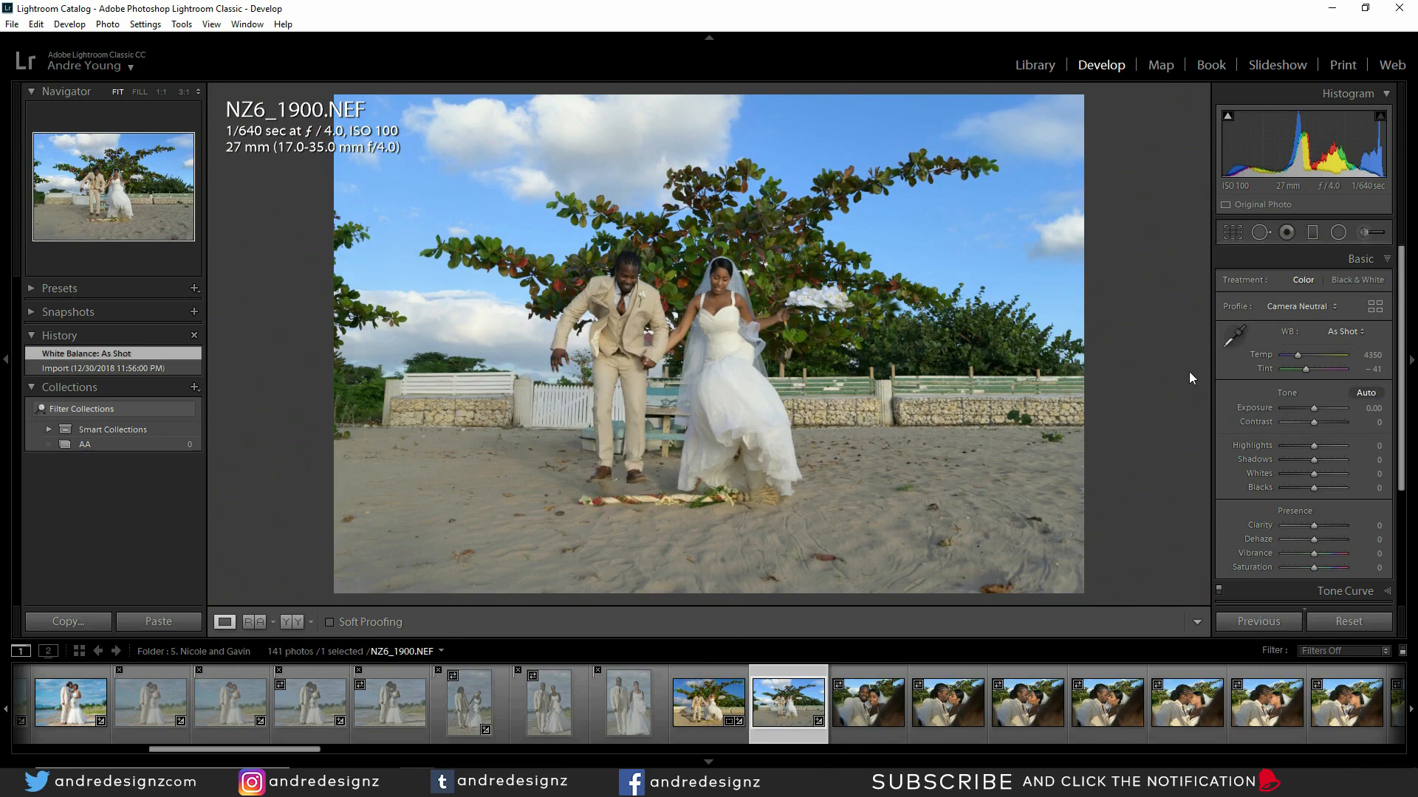
Step: Apply Auto tone to NZ6_1900.NEF and straighten it with a crop angle of about -0.62
{"action": "left_click", "coordinate": [1233, 234]}
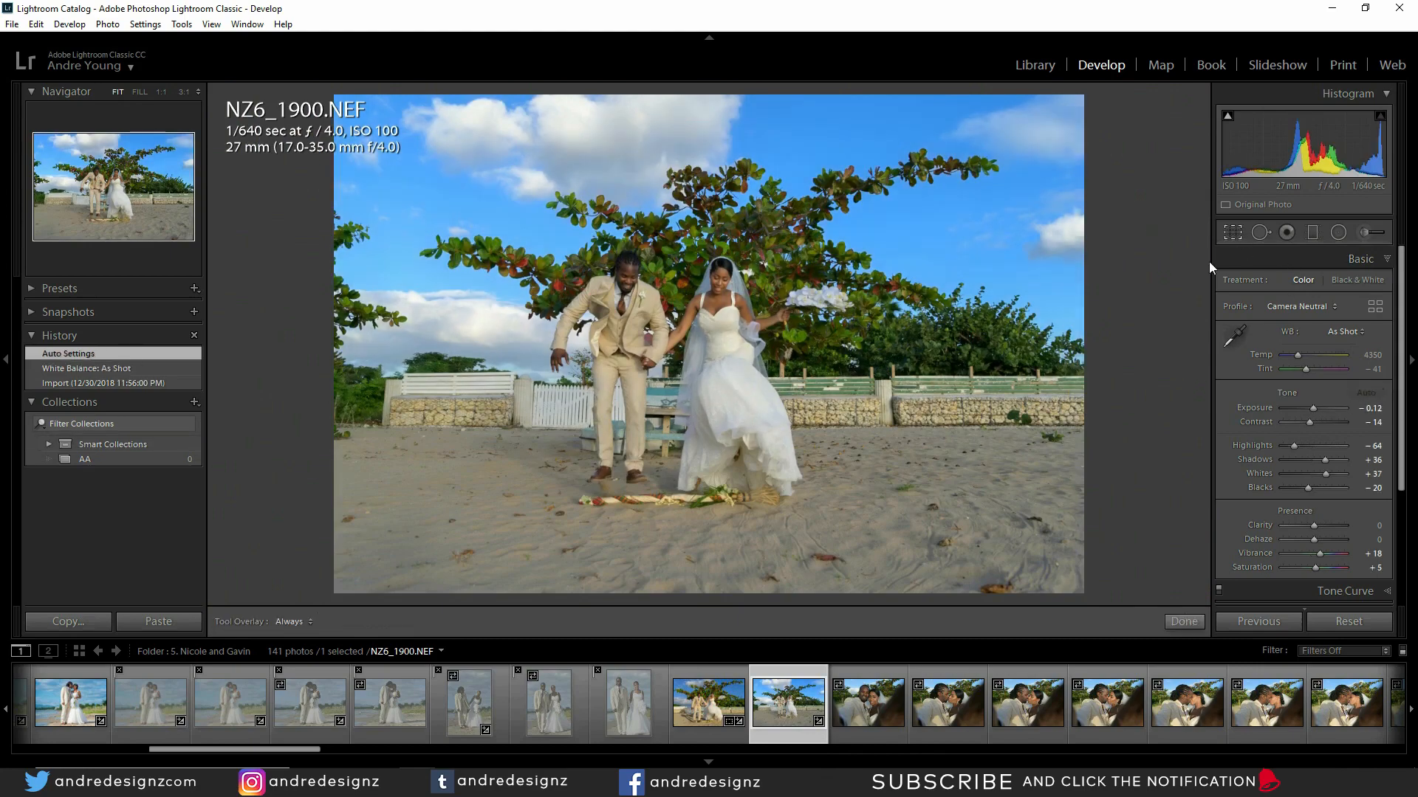
{"action": "left_click_drag", "start_coordinate": [1153, 326], "coordinate": [1150, 321]}
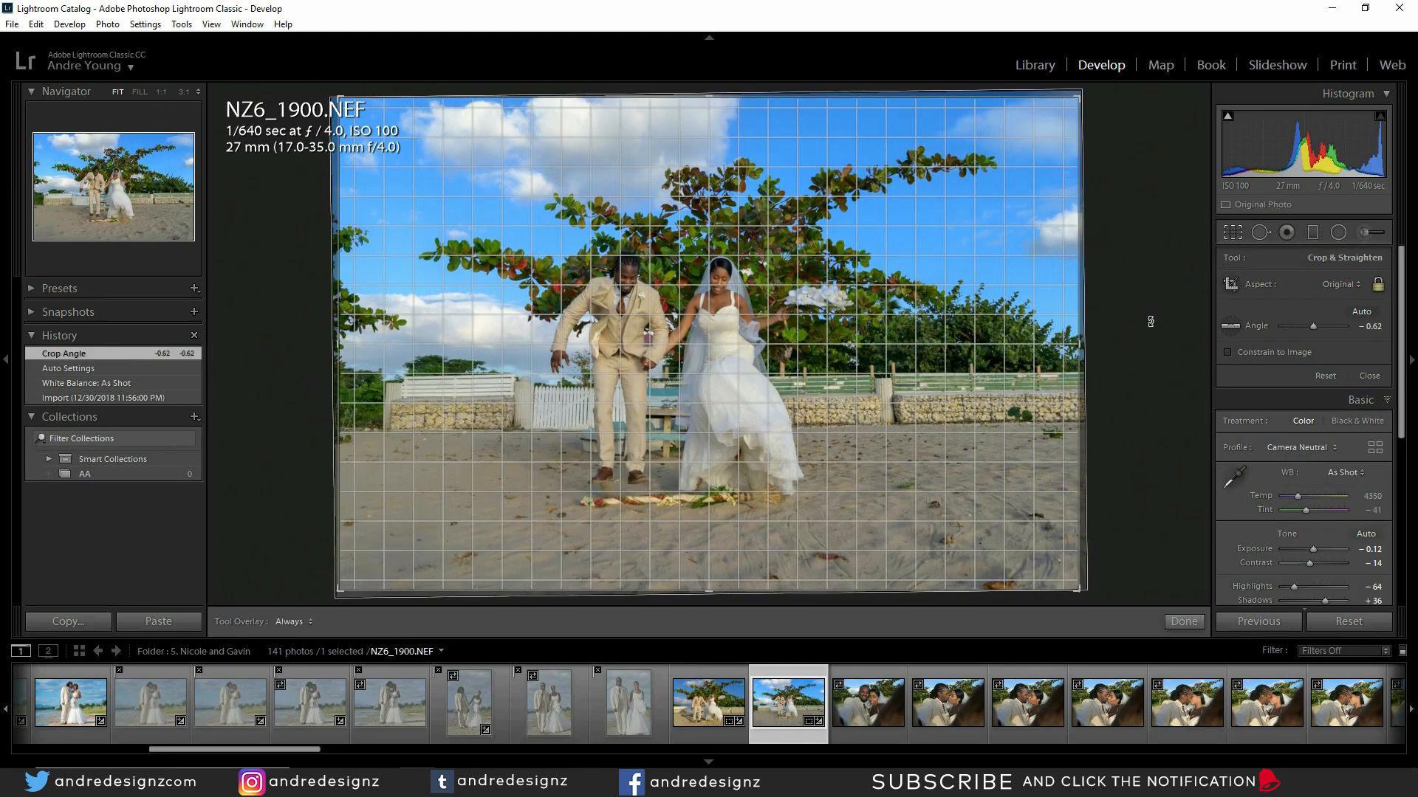
{"action": "key", "text": "Return"}
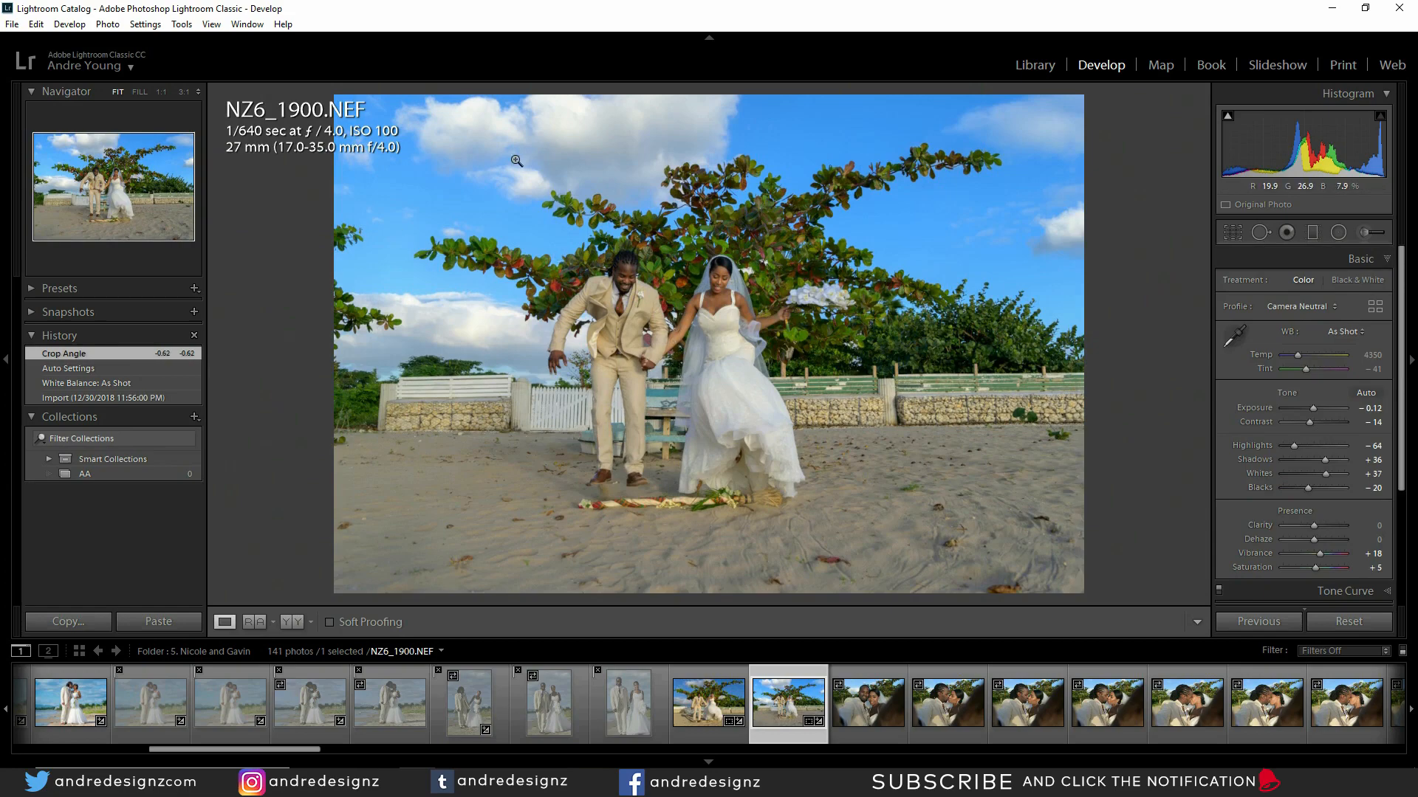
Step: Apply Auto tone to NZ6_1901.NEF and inspect the couple's faces in it at 1:1
{"action": "left_click", "coordinate": [883, 704]}
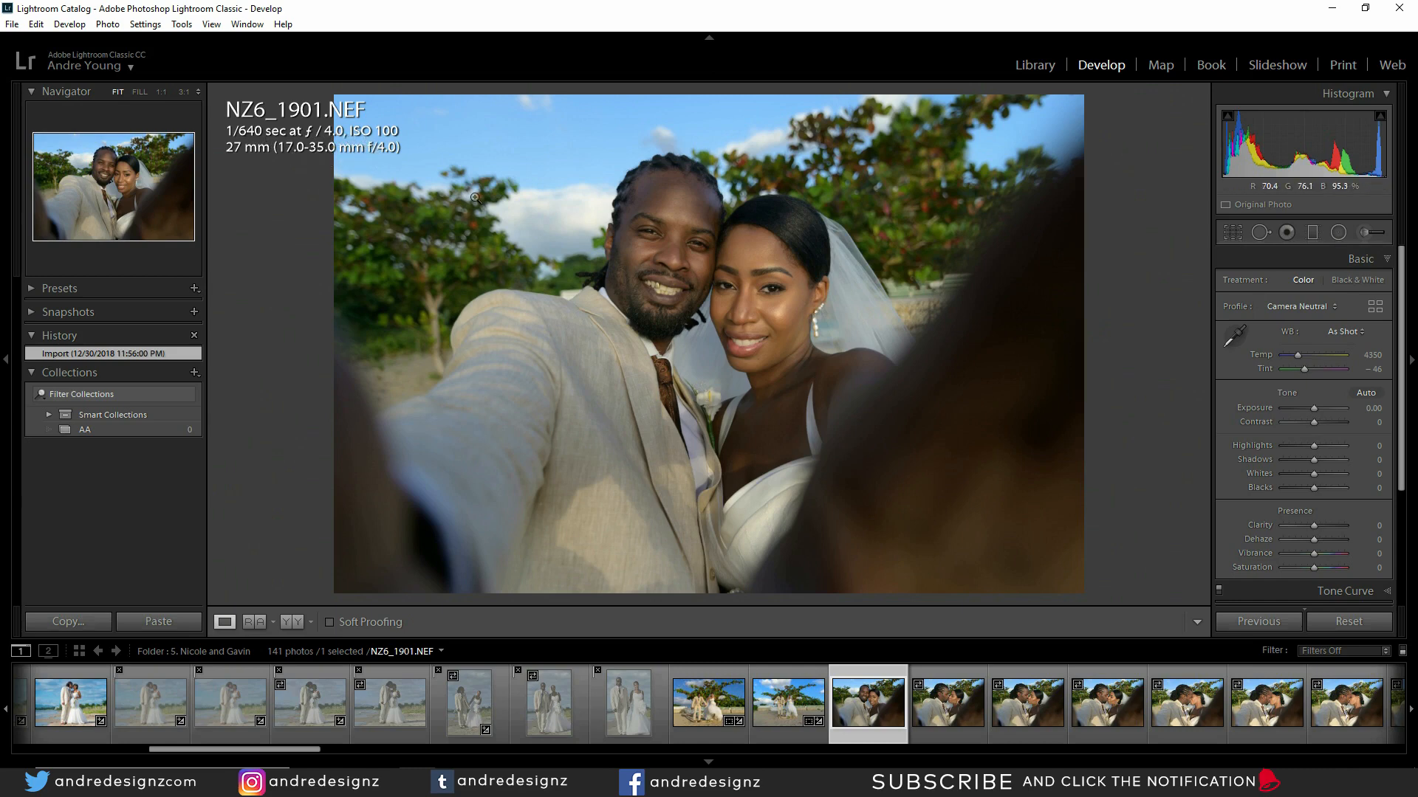
{"action": "left_click", "coordinate": [1355, 396]}
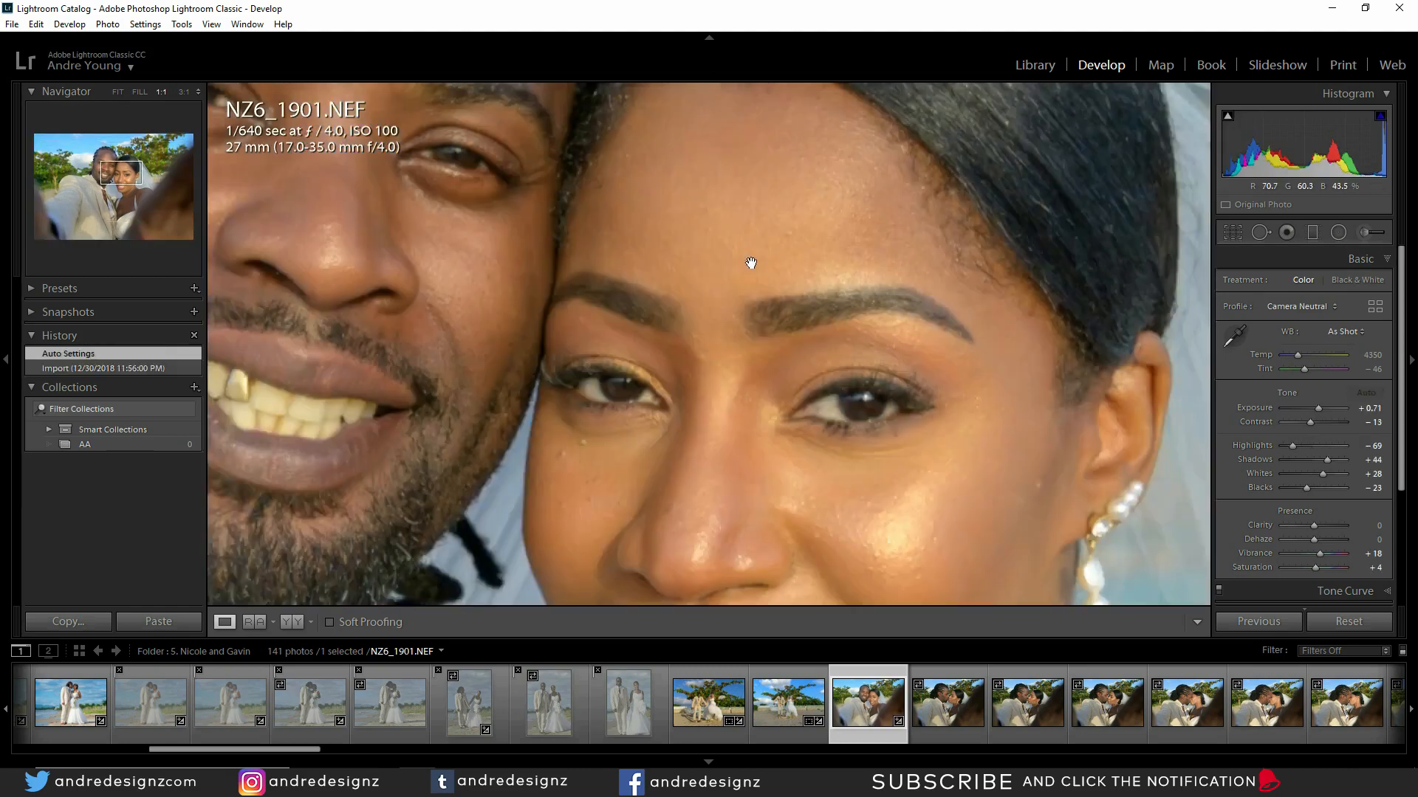
{"action": "left_click", "coordinate": [741, 268]}
{"action": "left_click_drag", "start_coordinate": [664, 354], "coordinate": [234, 339]}
{"action": "left_click_drag", "start_coordinate": [624, 481], "coordinate": [341, 253]}
{"action": "left_click_drag", "start_coordinate": [379, 370], "coordinate": [392, 202]}
{"action": "left_click_drag", "start_coordinate": [363, 369], "coordinate": [427, 232]}
{"action": "left_click", "coordinate": [453, 252]}
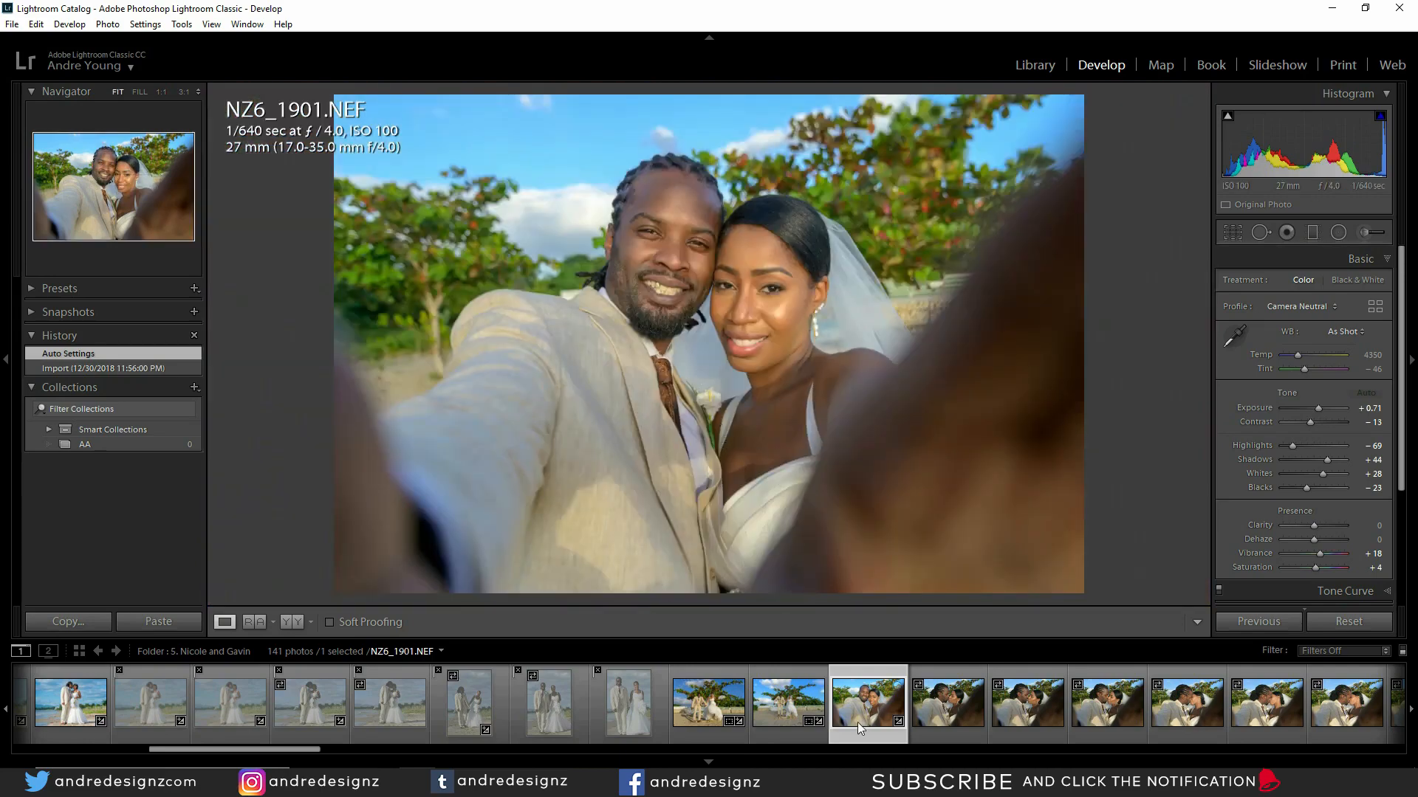
Step: Flag the three kissing selfies NZ6_1902.NEF through NZ6_1904.NEF as rejected
{"action": "left_click", "coordinate": [950, 709]}
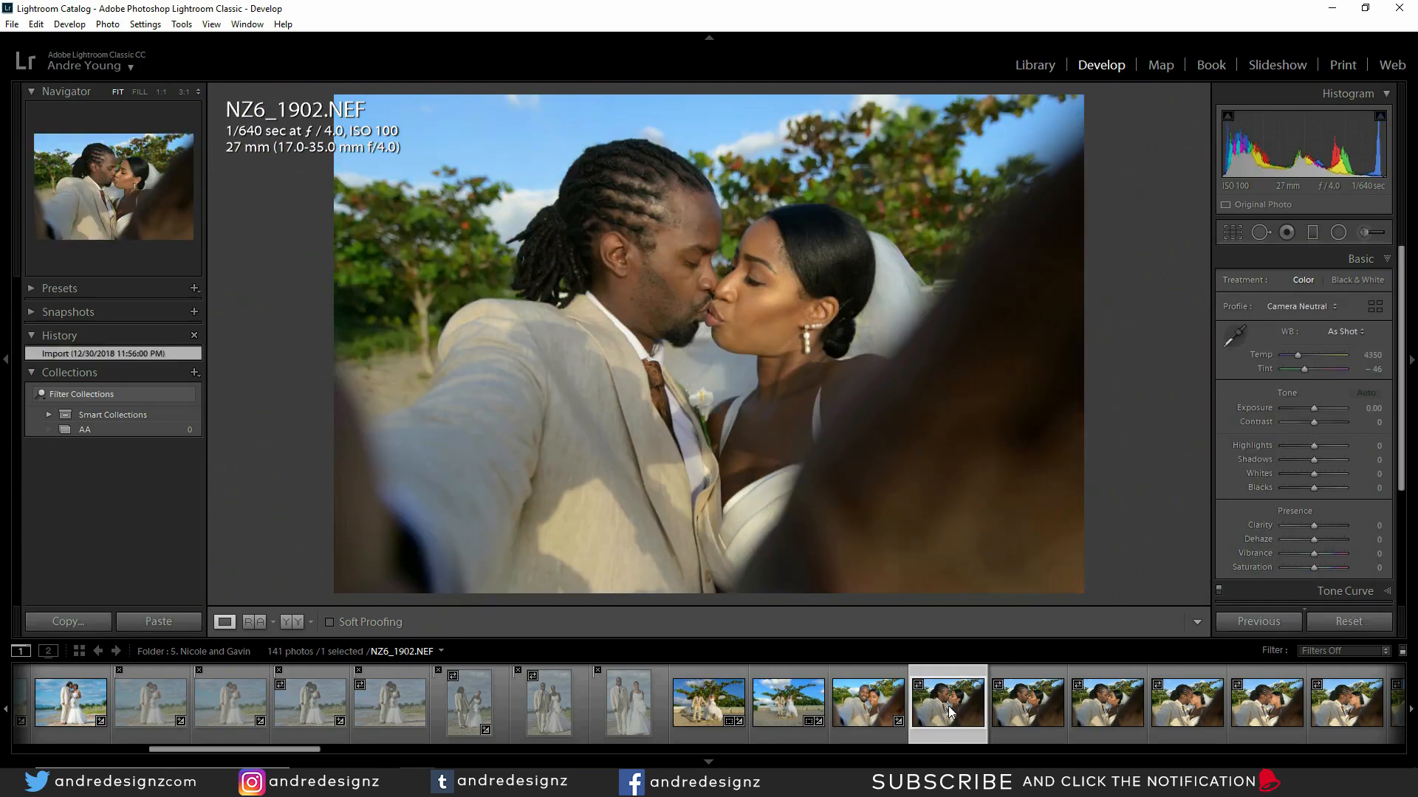
{"action": "key", "text": "x"}
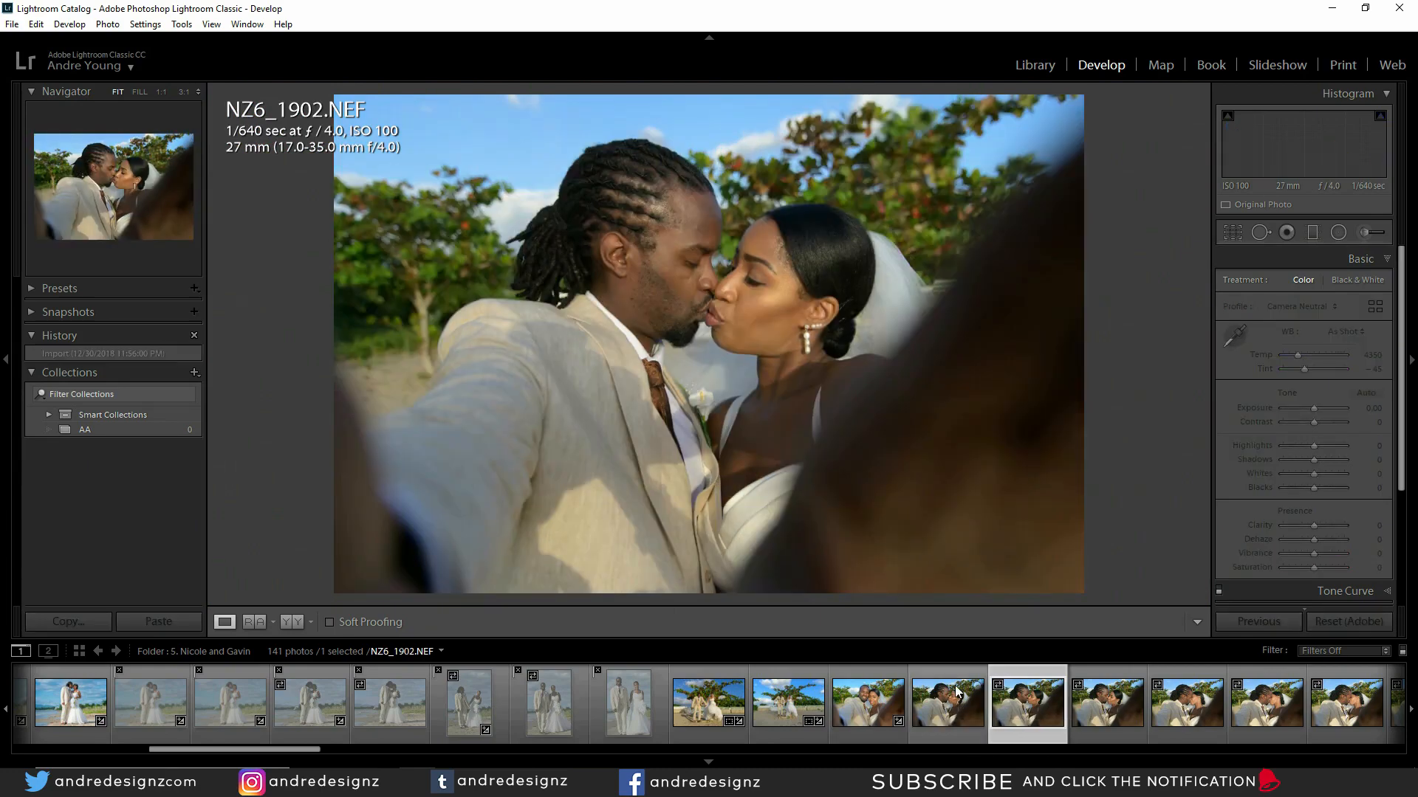
{"action": "key", "text": "x"}
{"action": "key", "text": "x"}
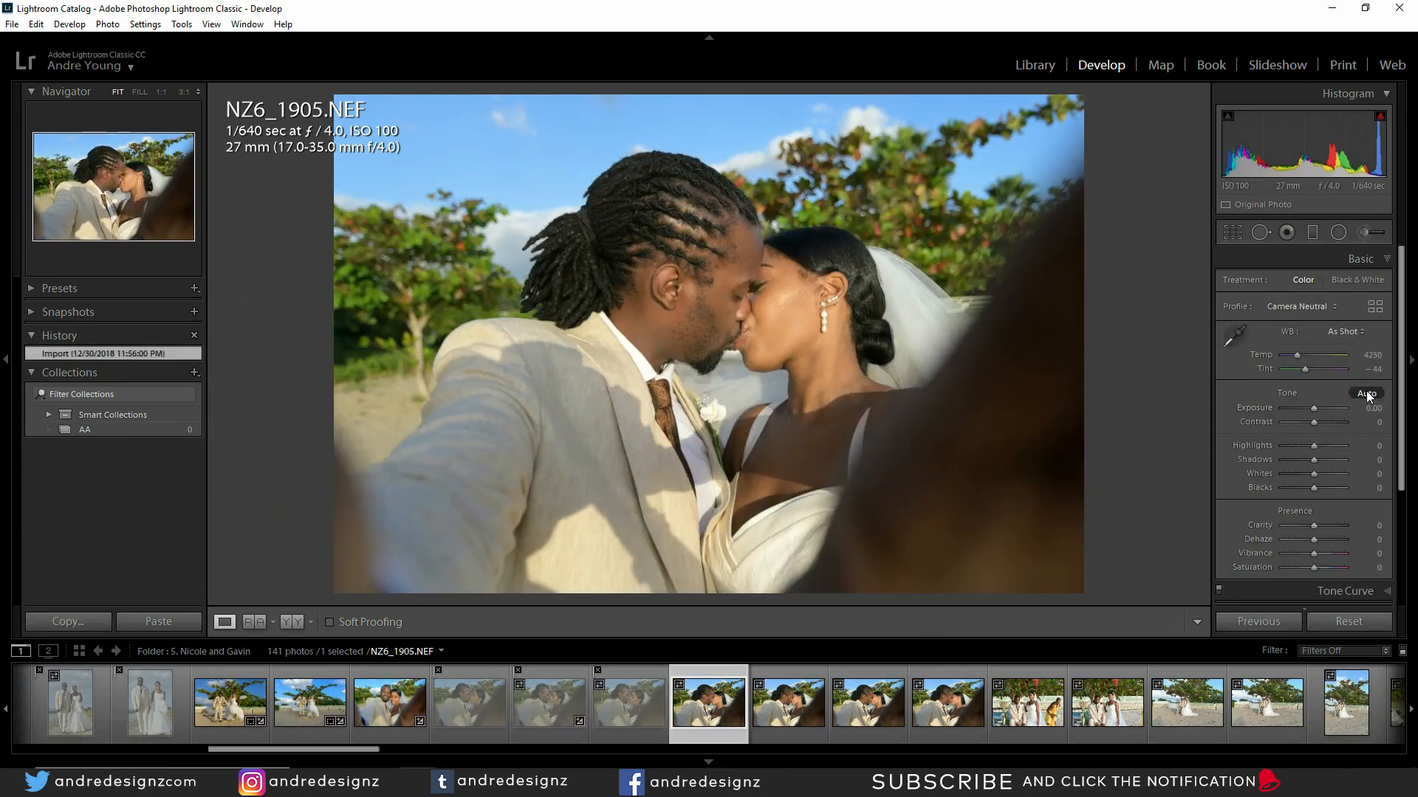
Step: Apply Auto tone to NZ6_1905.NEF and lower its Blacks to -52
{"action": "left_click", "coordinate": [1365, 394]}
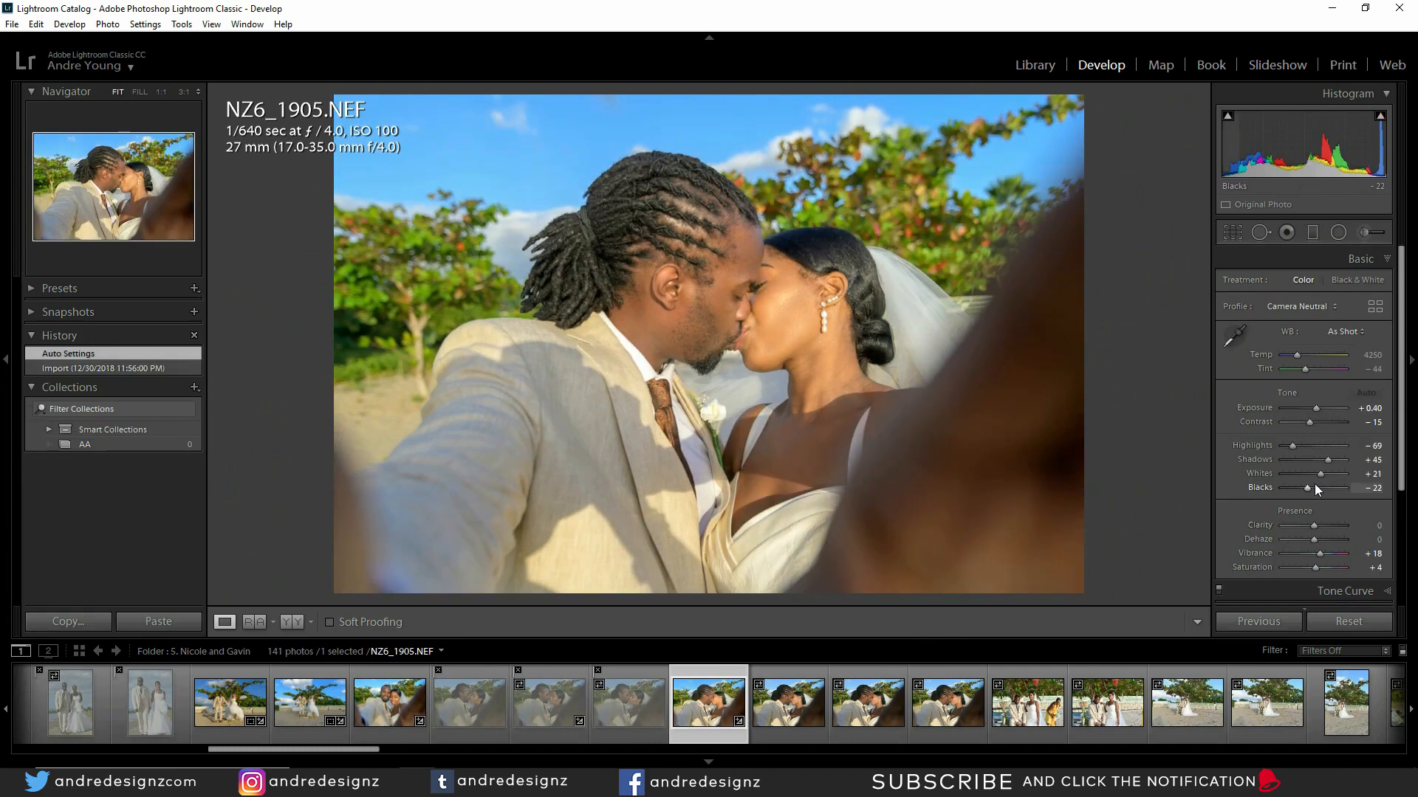
{"action": "left_click_drag", "start_coordinate": [1306, 486], "coordinate": [1295, 486]}
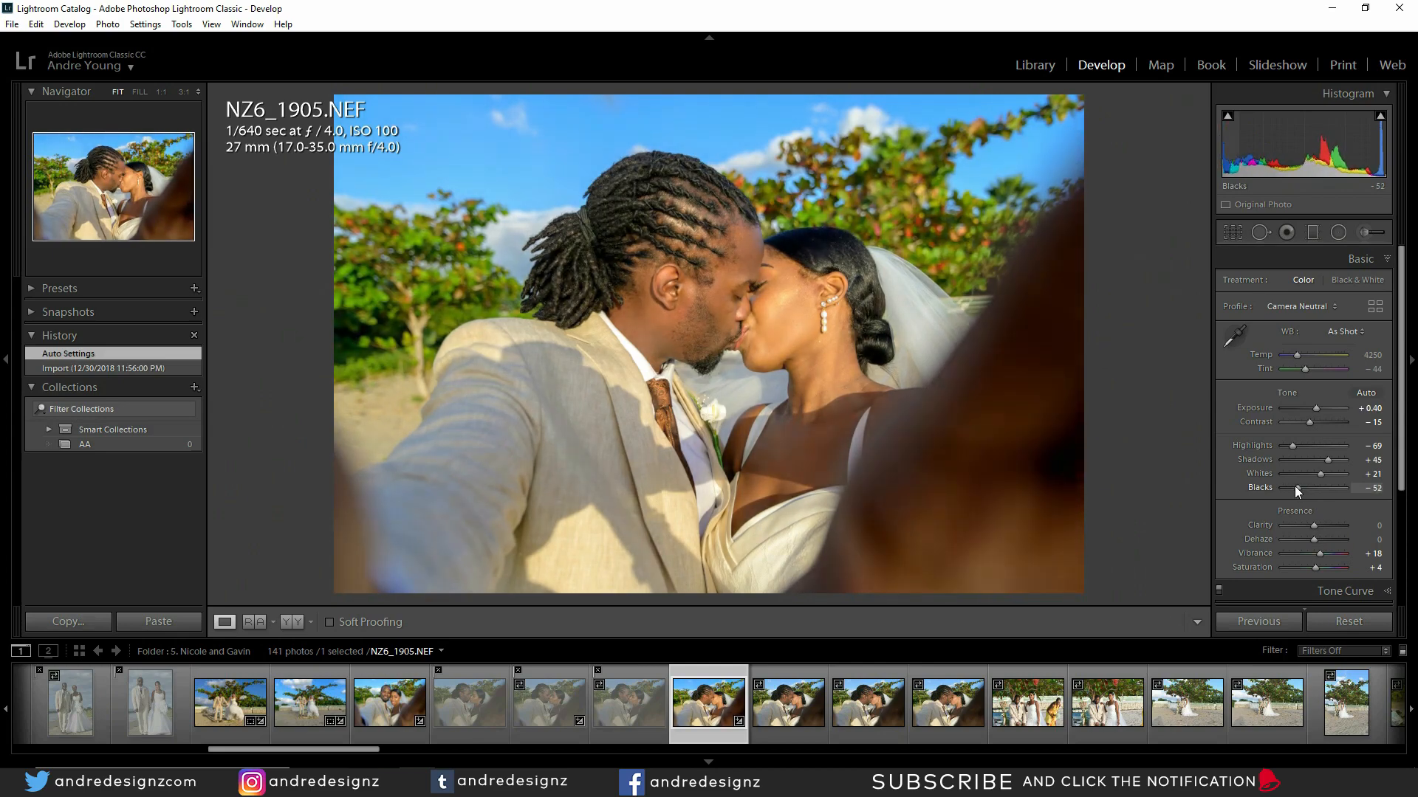
Step: Flag NZ6_1906.NEF through NZ6_1908.NEF and the photo just before AND_5173.NEF as rejected
{"action": "left_click", "coordinate": [777, 723]}
{"action": "key", "text": "Right"}
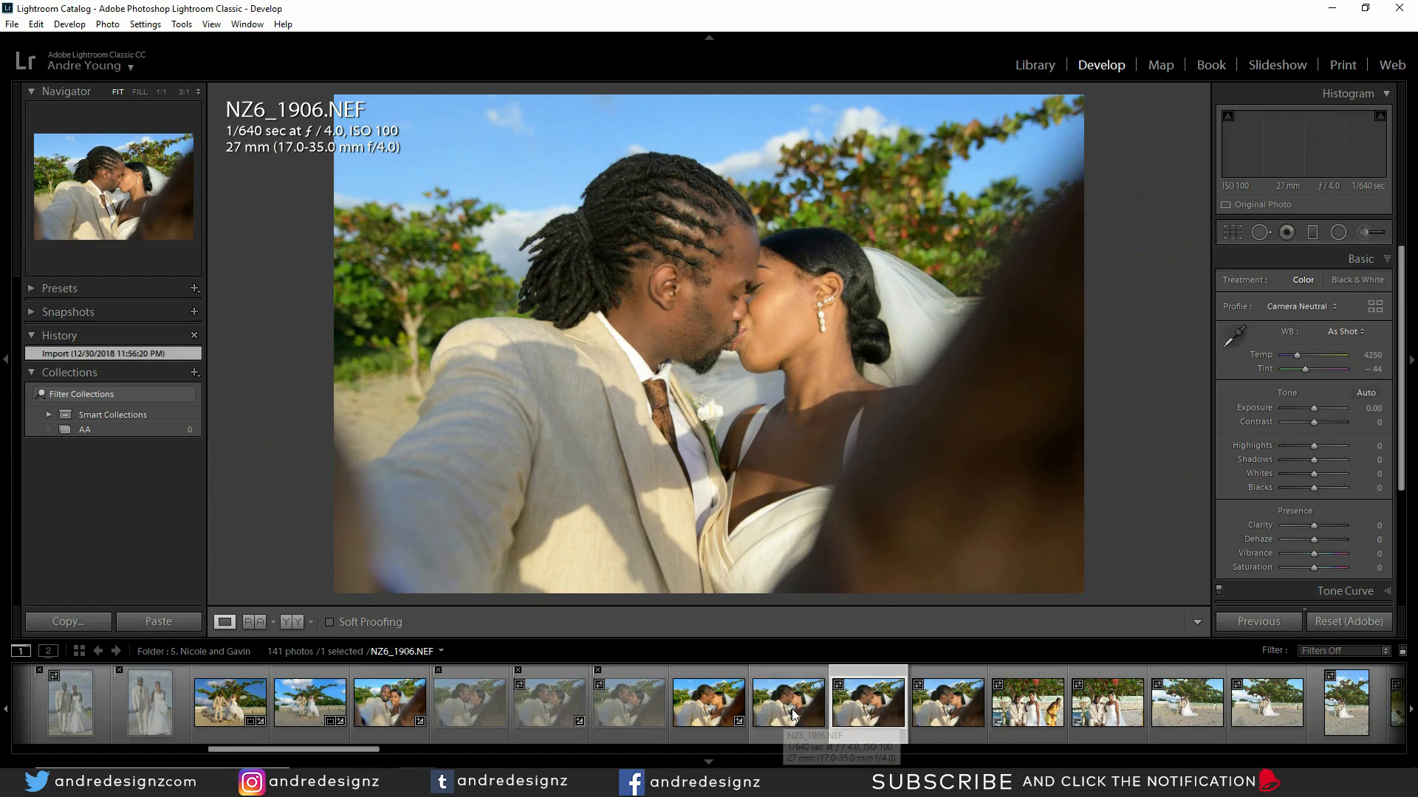
{"action": "key", "text": "Right"}
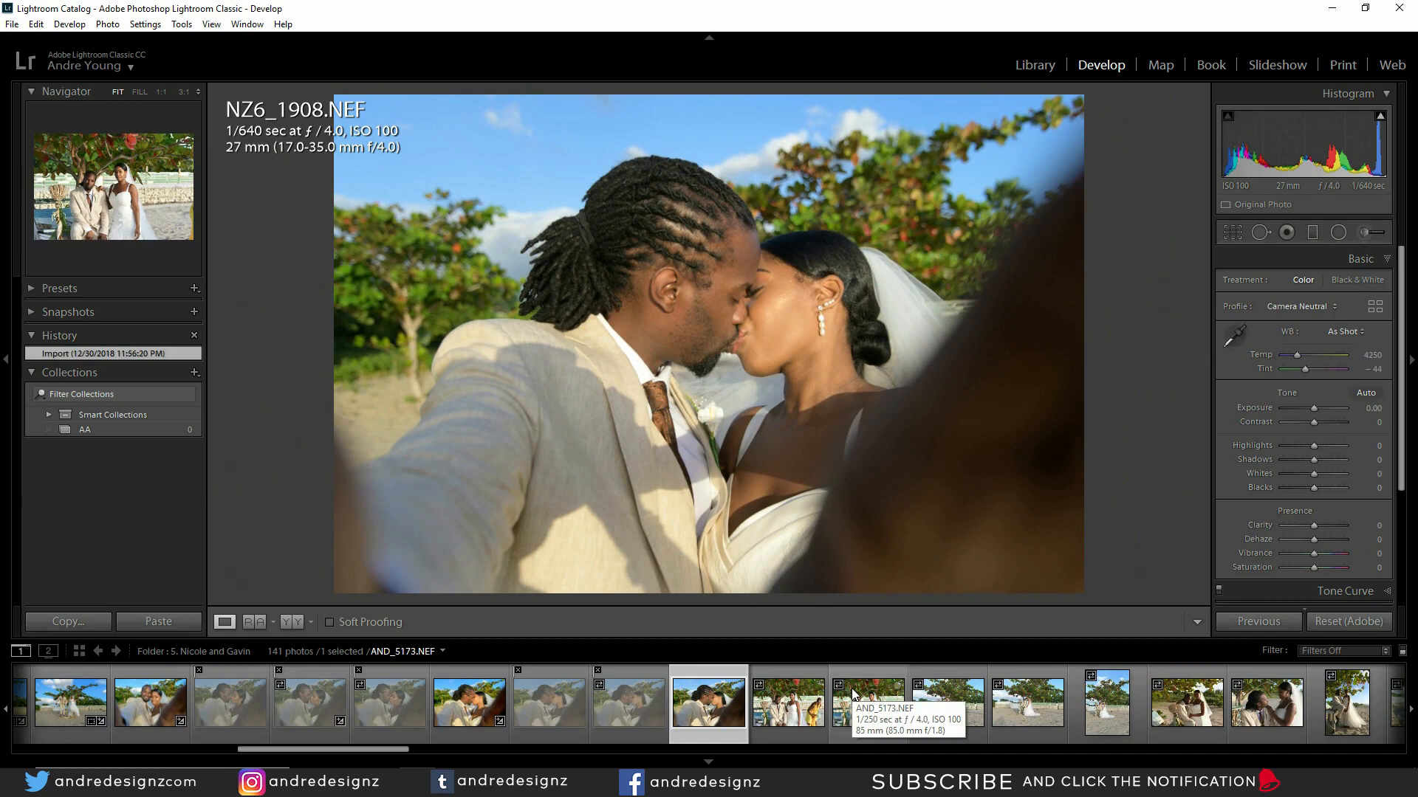
{"action": "key", "text": "Right"}
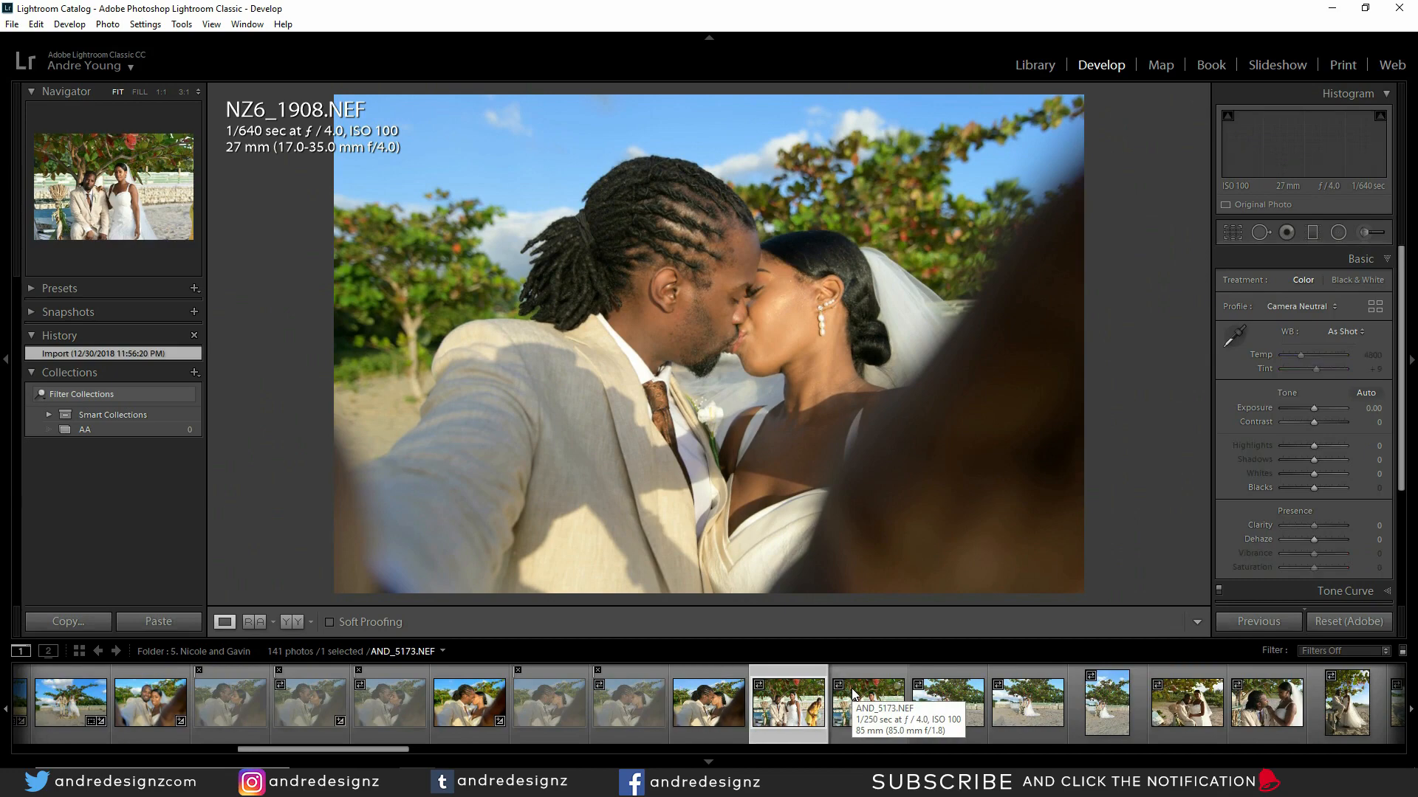
{"action": "key", "text": "Right"}
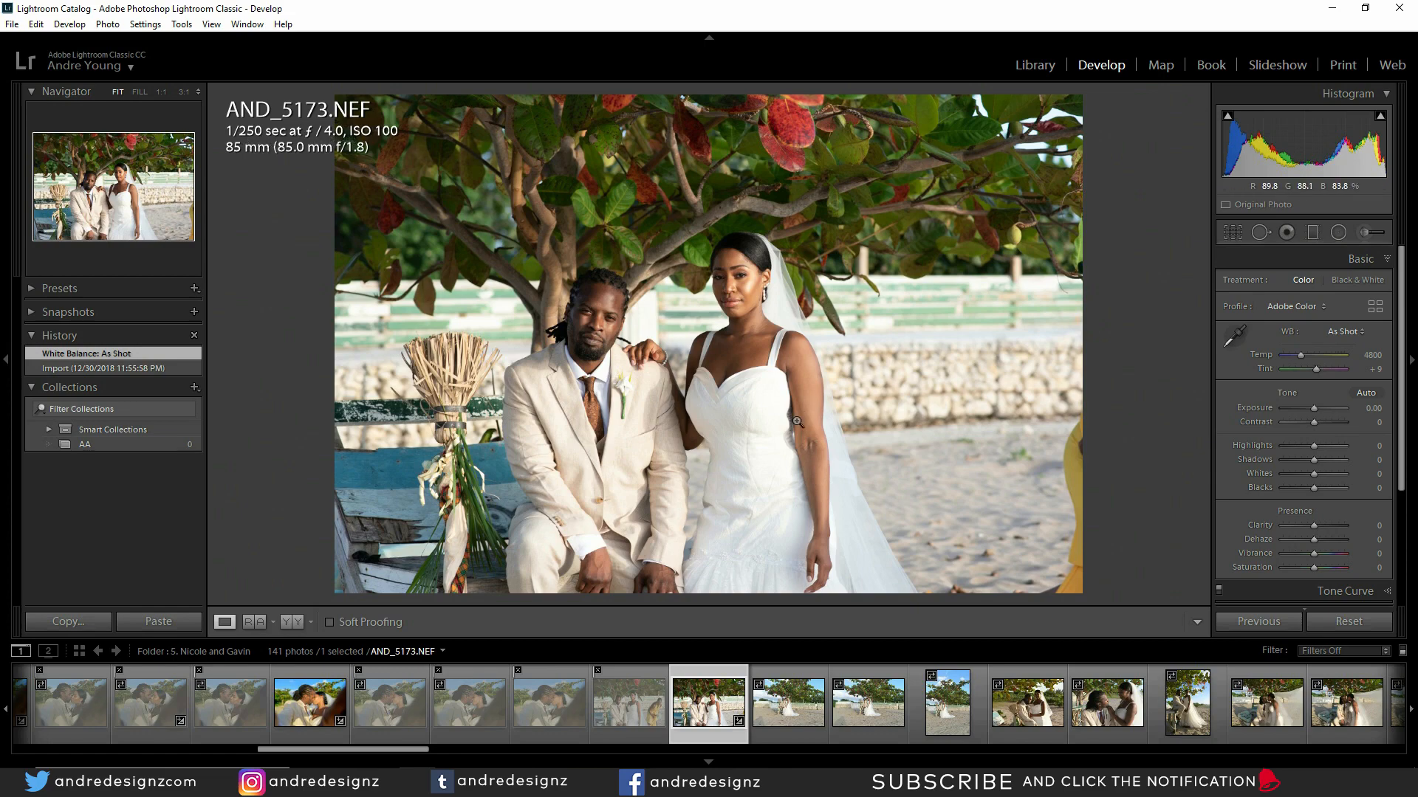
Step: Apply Auto tone to AND_5173.NEF and flag it as rejected after checking the groom's face at 1:1
{"action": "left_click", "coordinate": [1366, 393]}
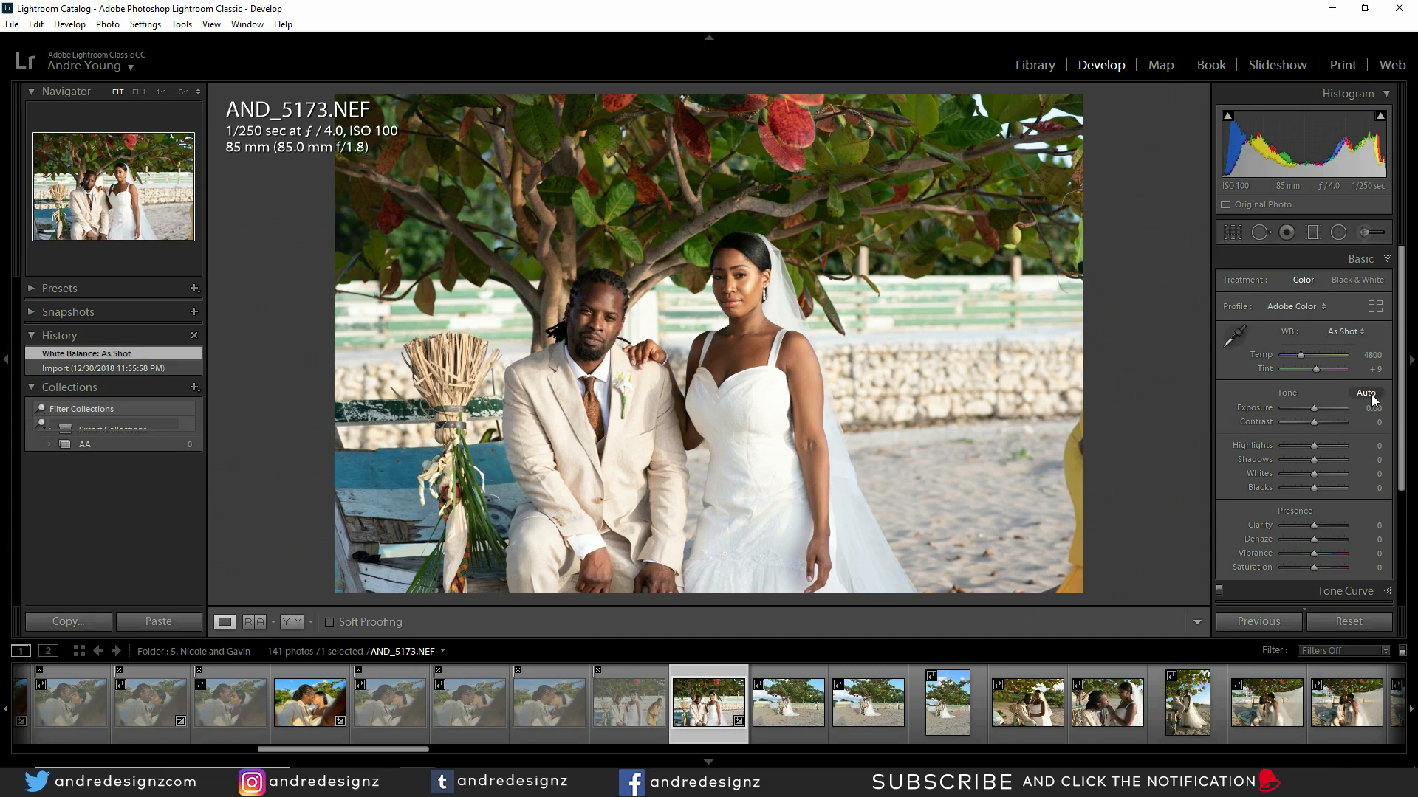
{"action": "left_click", "coordinate": [722, 317]}
{"action": "left_click_drag", "start_coordinate": [417, 367], "coordinate": [985, 306]}
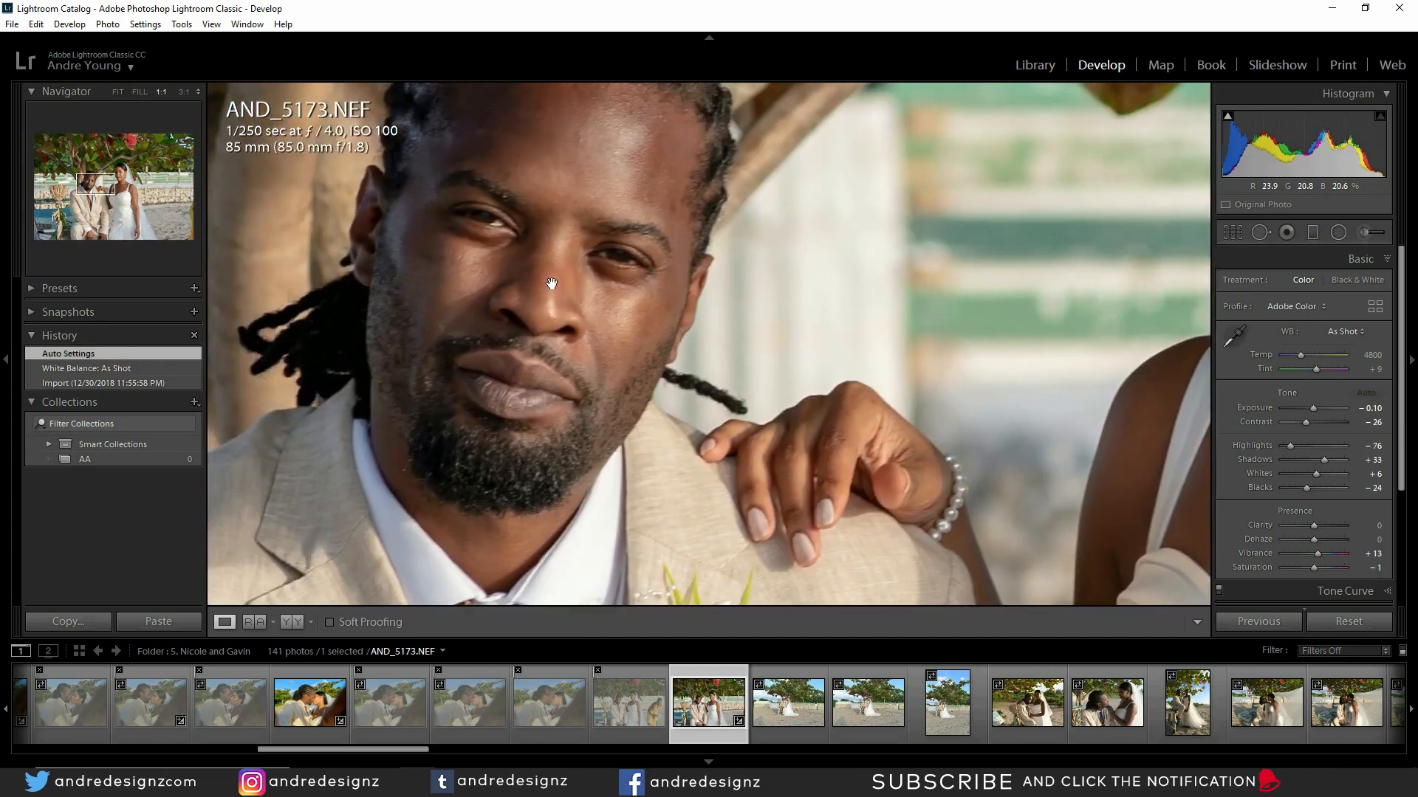
{"action": "left_click", "coordinate": [483, 243]}
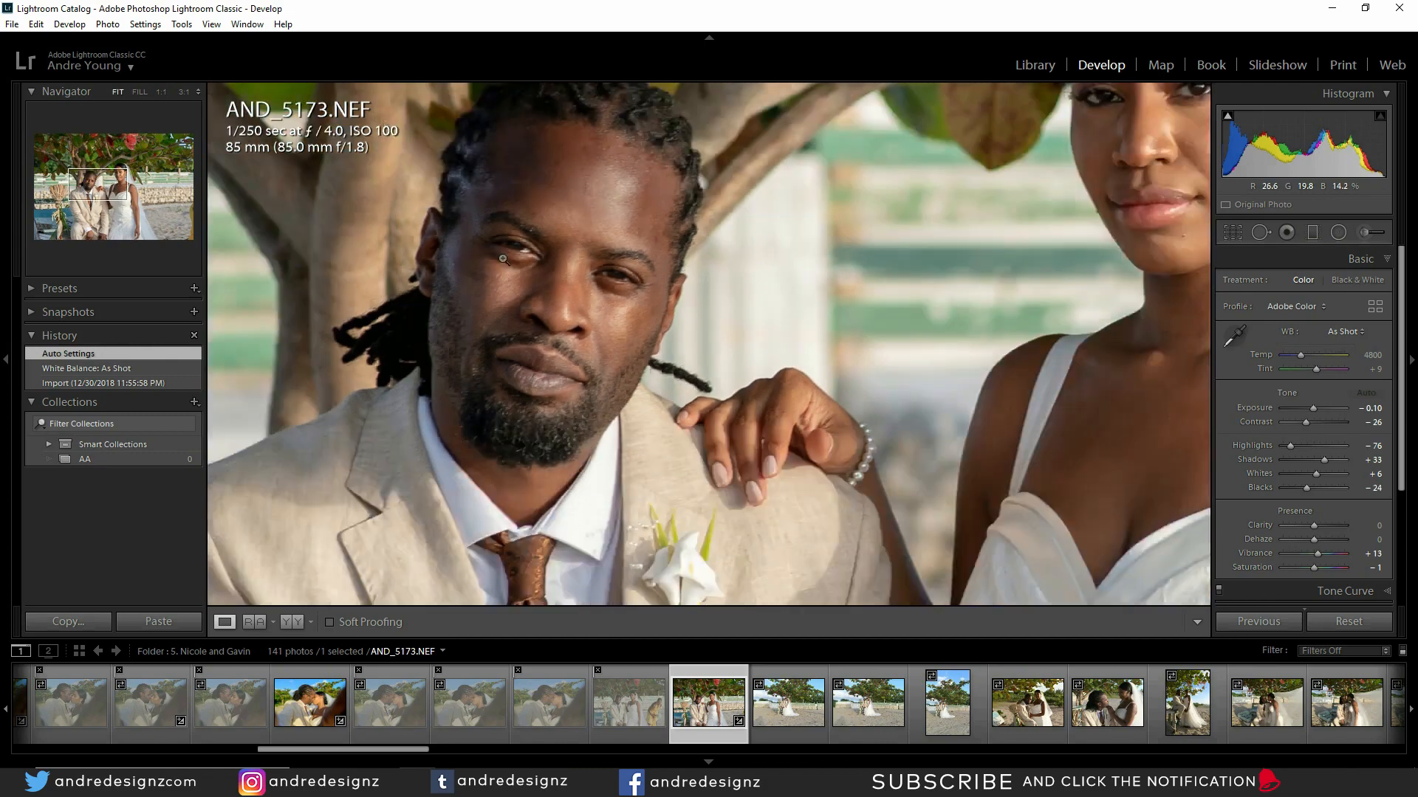
{"action": "key", "text": "Right"}
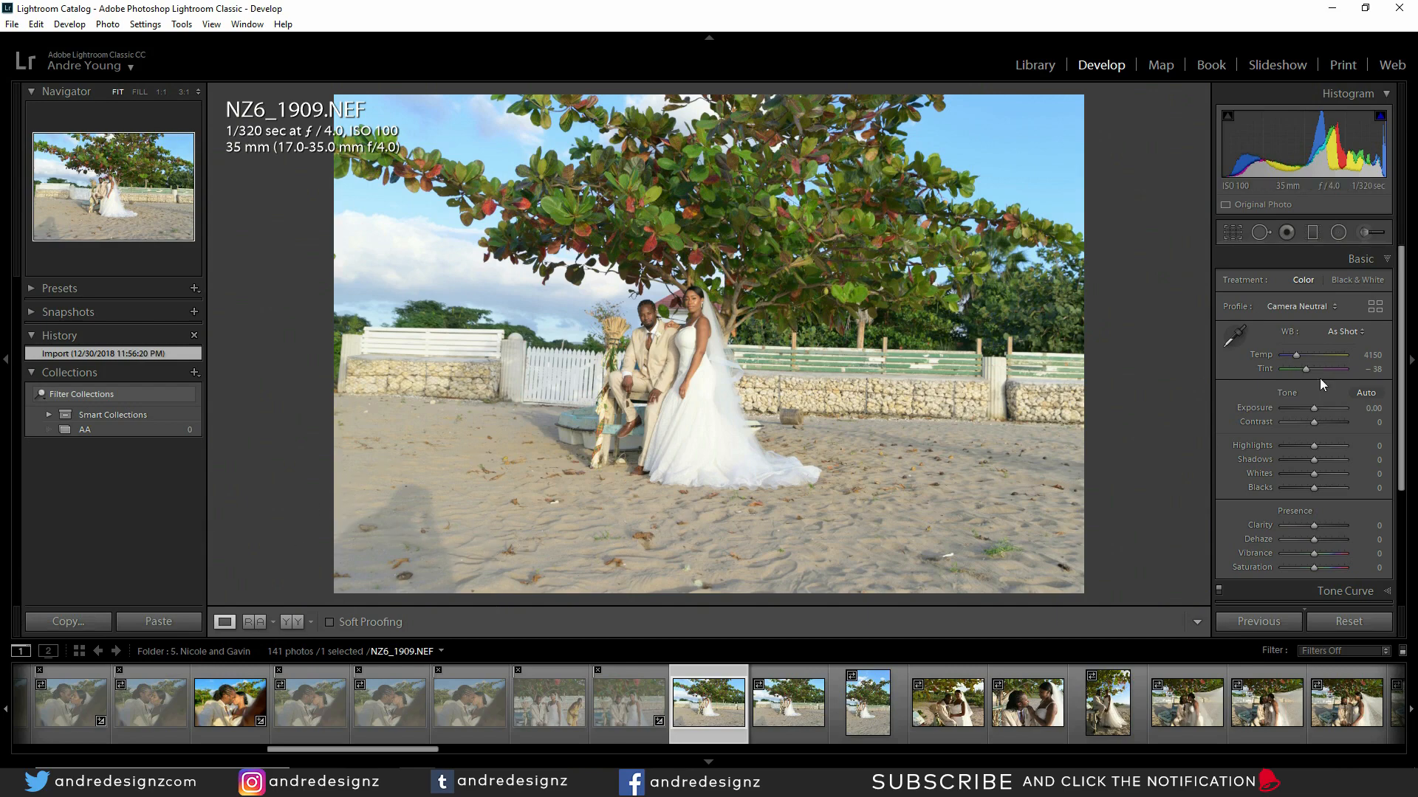
Step: Apply Auto tone to NZ6_1909.NEF and straighten it with a crop angle of about -2.93
{"action": "left_click", "coordinate": [1366, 393]}
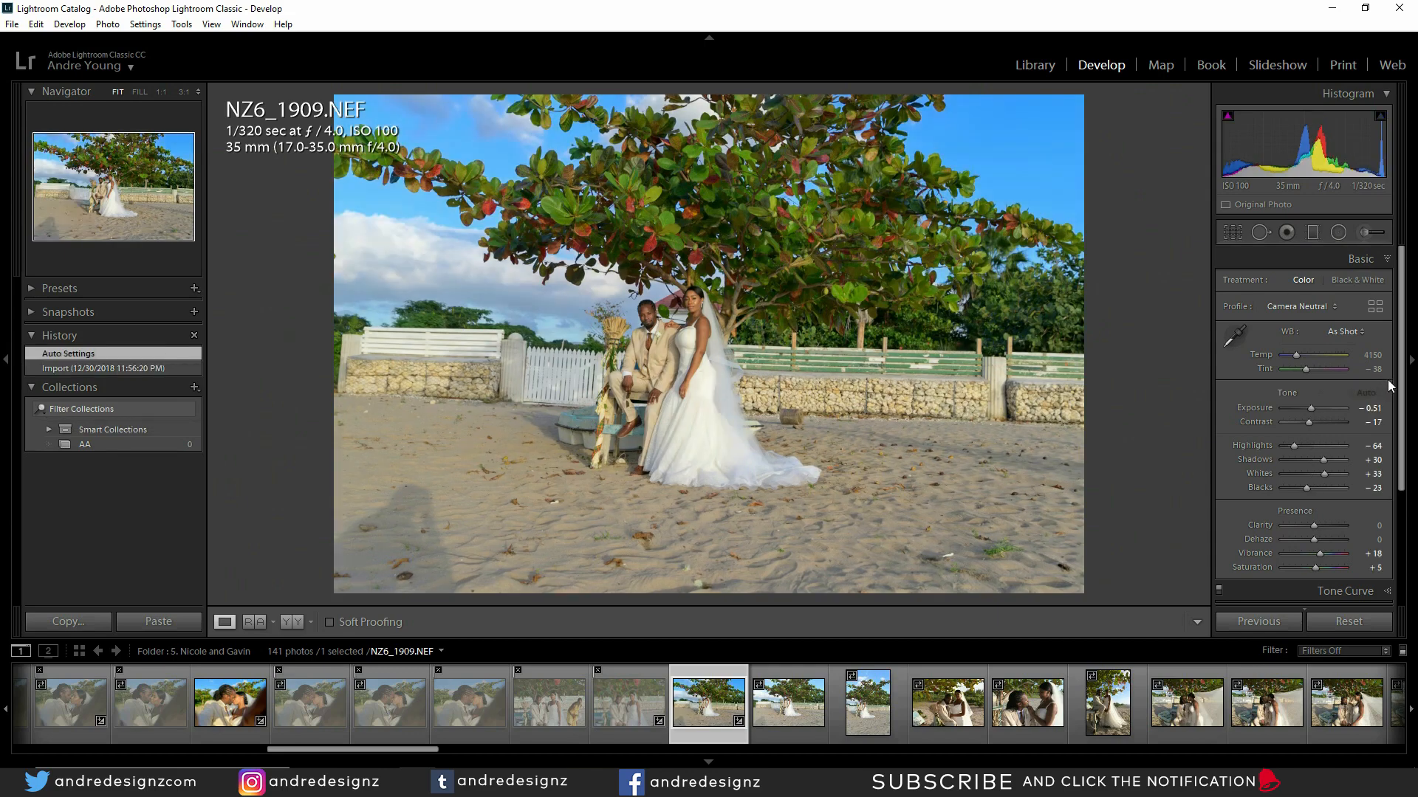
{"action": "left_click", "coordinate": [1233, 234]}
{"action": "left_click_drag", "start_coordinate": [1154, 315], "coordinate": [1162, 305]}
{"action": "key", "text": "Return"}
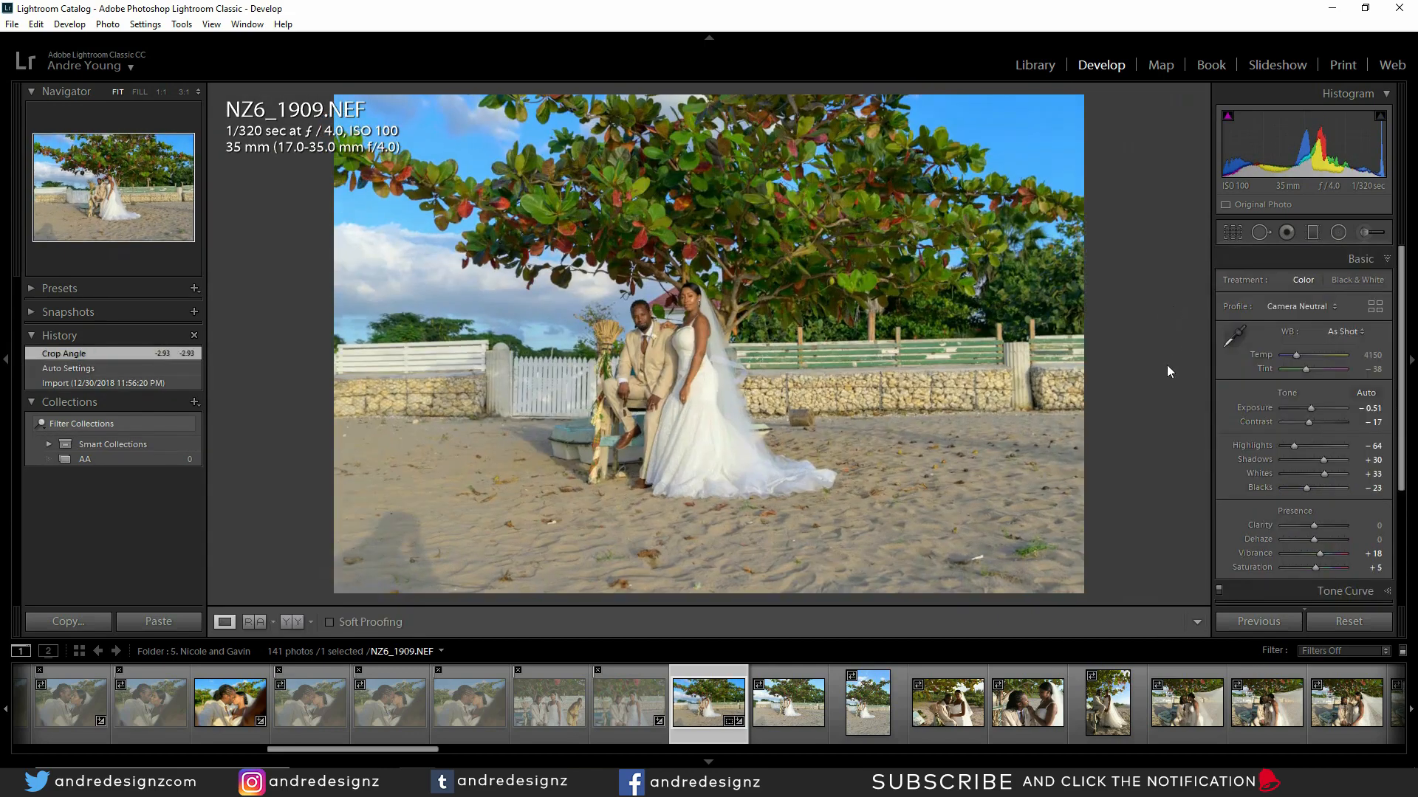
Step: Inspect the seated groom's and standing bride's faces in NZ6_1909.NEF at 1:1
{"action": "left_click", "coordinate": [631, 325]}
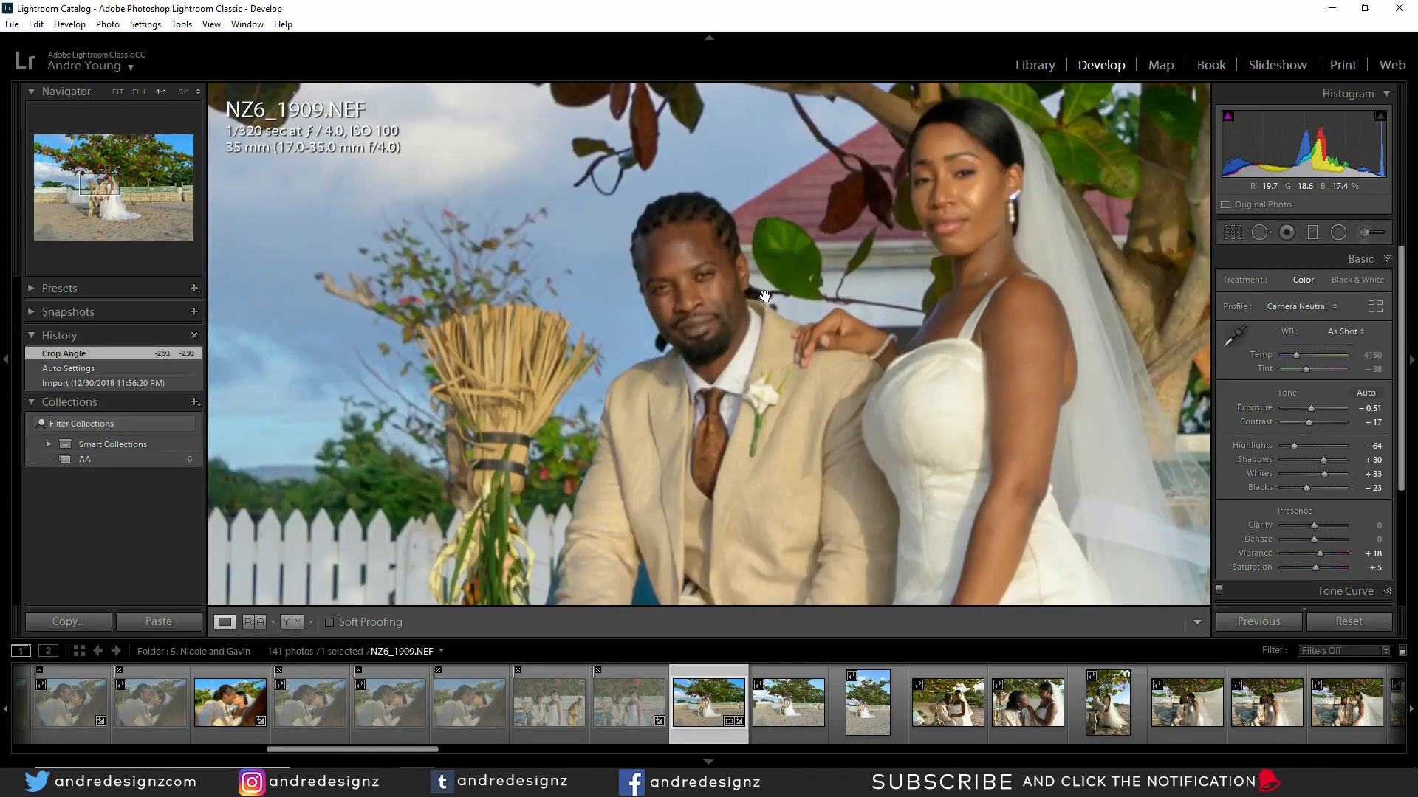
{"action": "left_click_drag", "start_coordinate": [886, 228], "coordinate": [800, 234]}
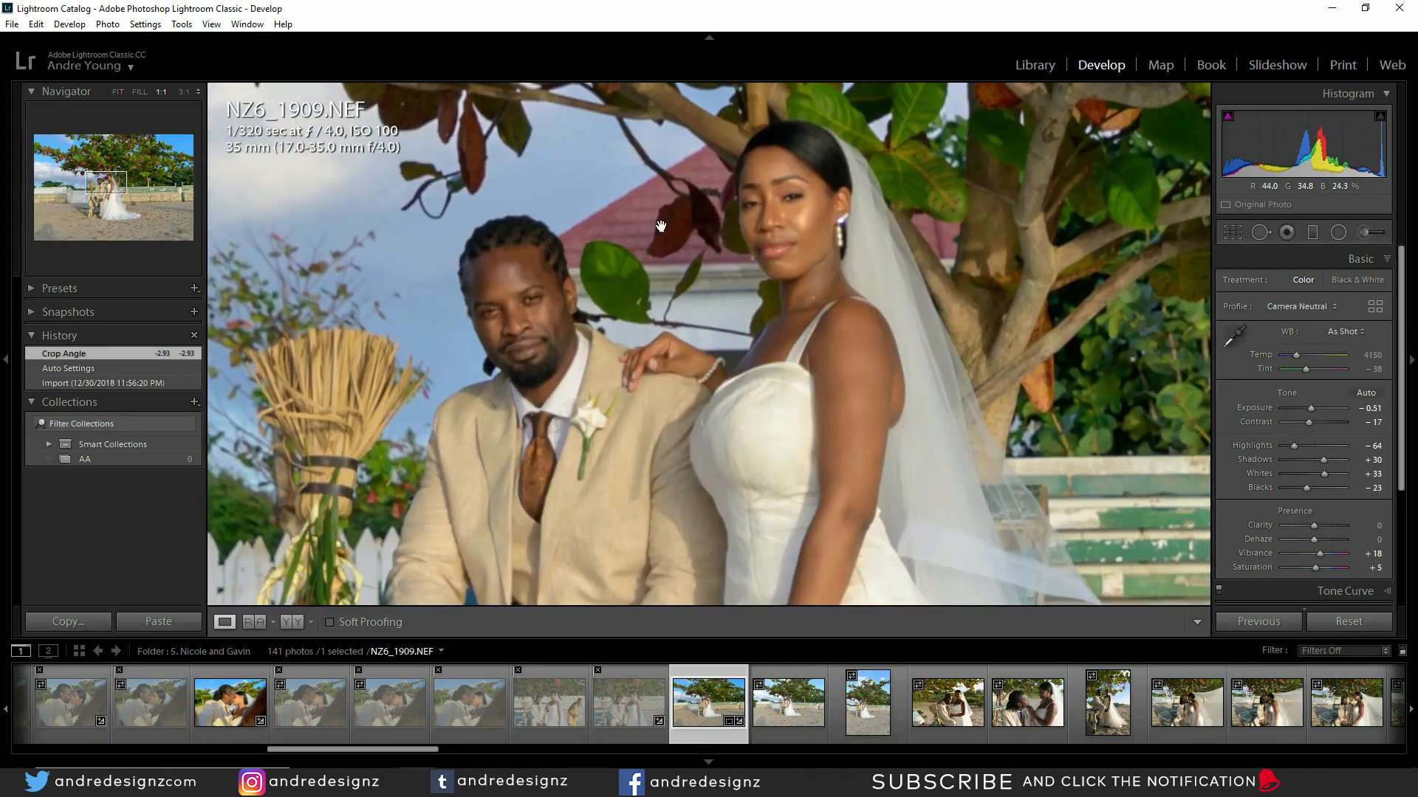
{"action": "left_click", "coordinate": [802, 231]}
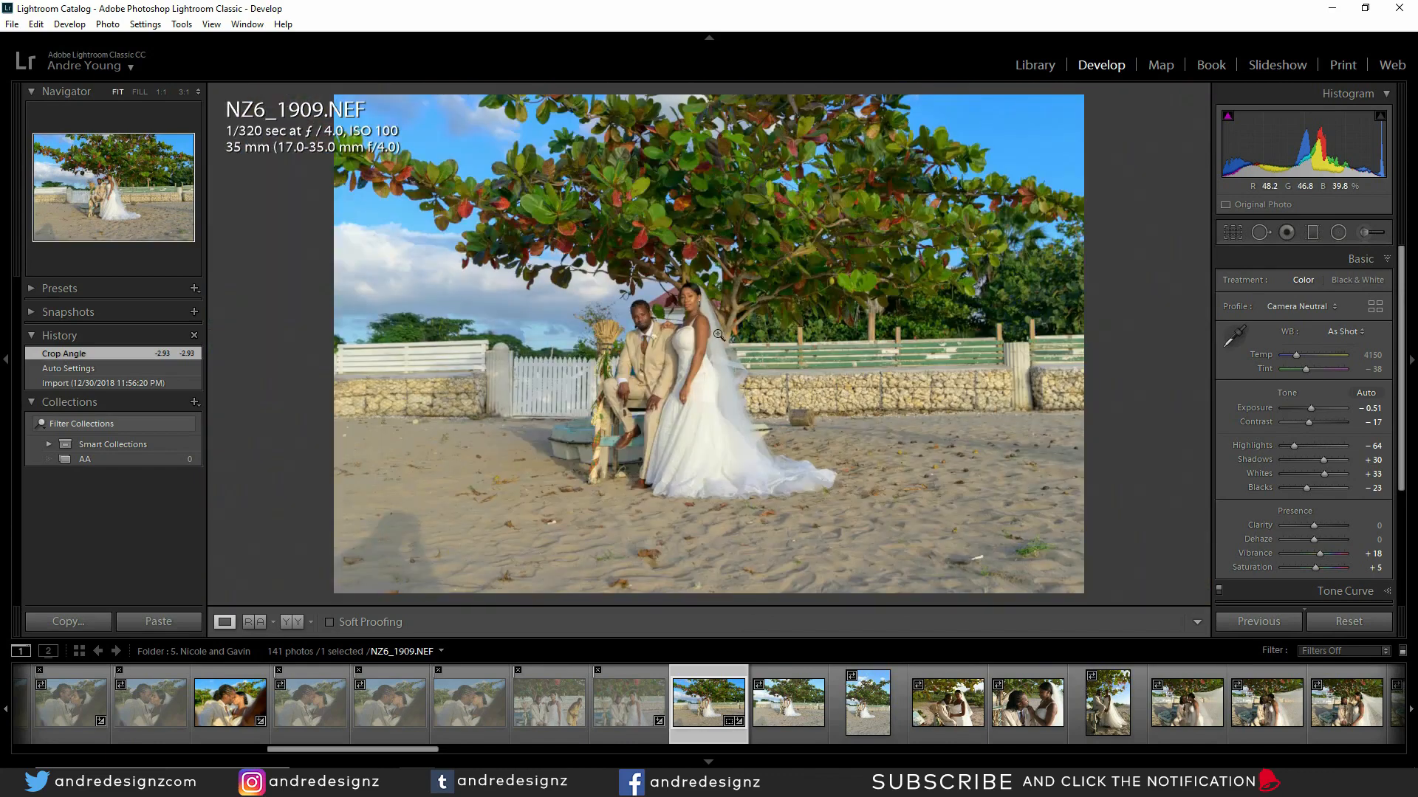
Step: Recheck the couple's faces in NZ6_1909.NEF at 1:1 and flag the photo as rejected
{"action": "left_click", "coordinate": [717, 347]}
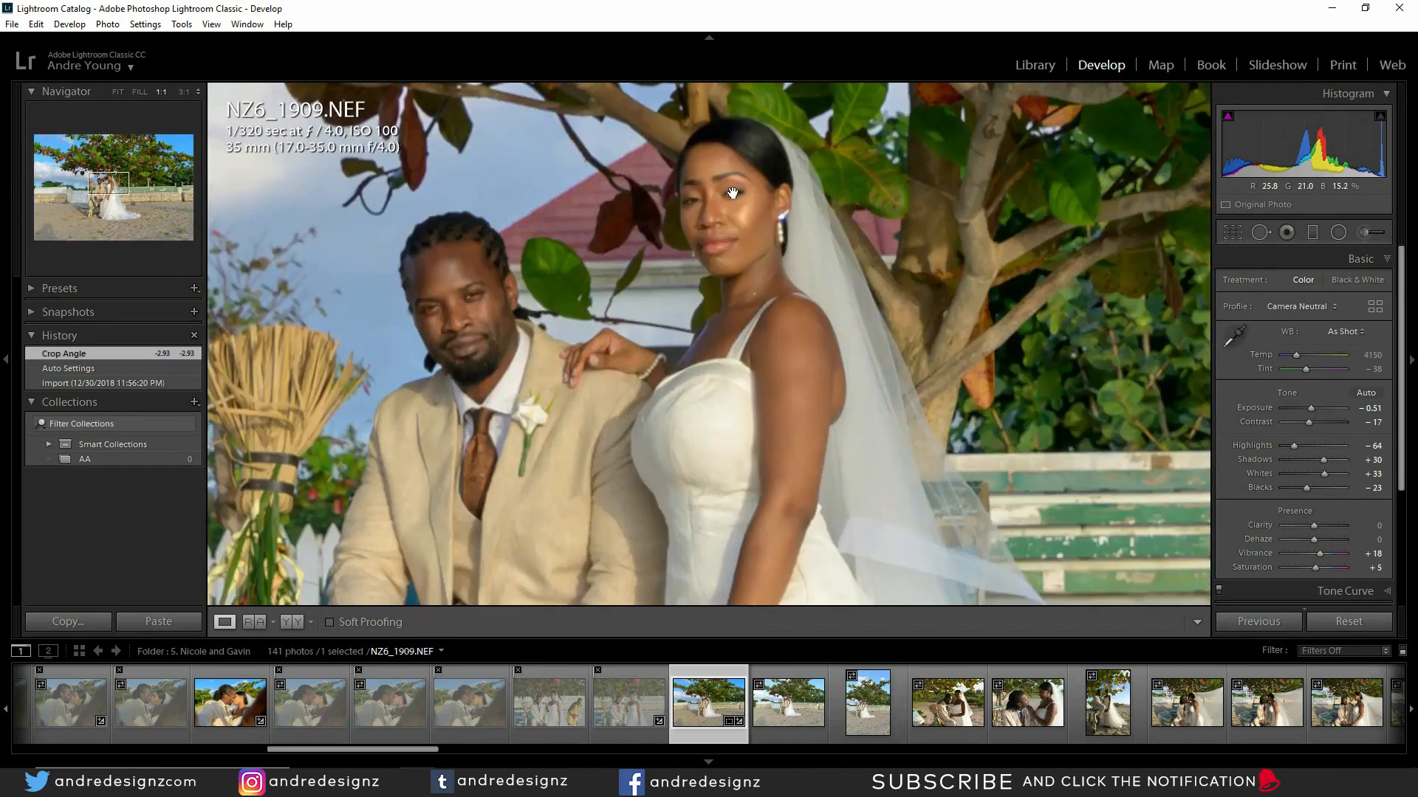
{"action": "left_click", "coordinate": [545, 342]}
{"action": "left_click", "coordinate": [626, 290]}
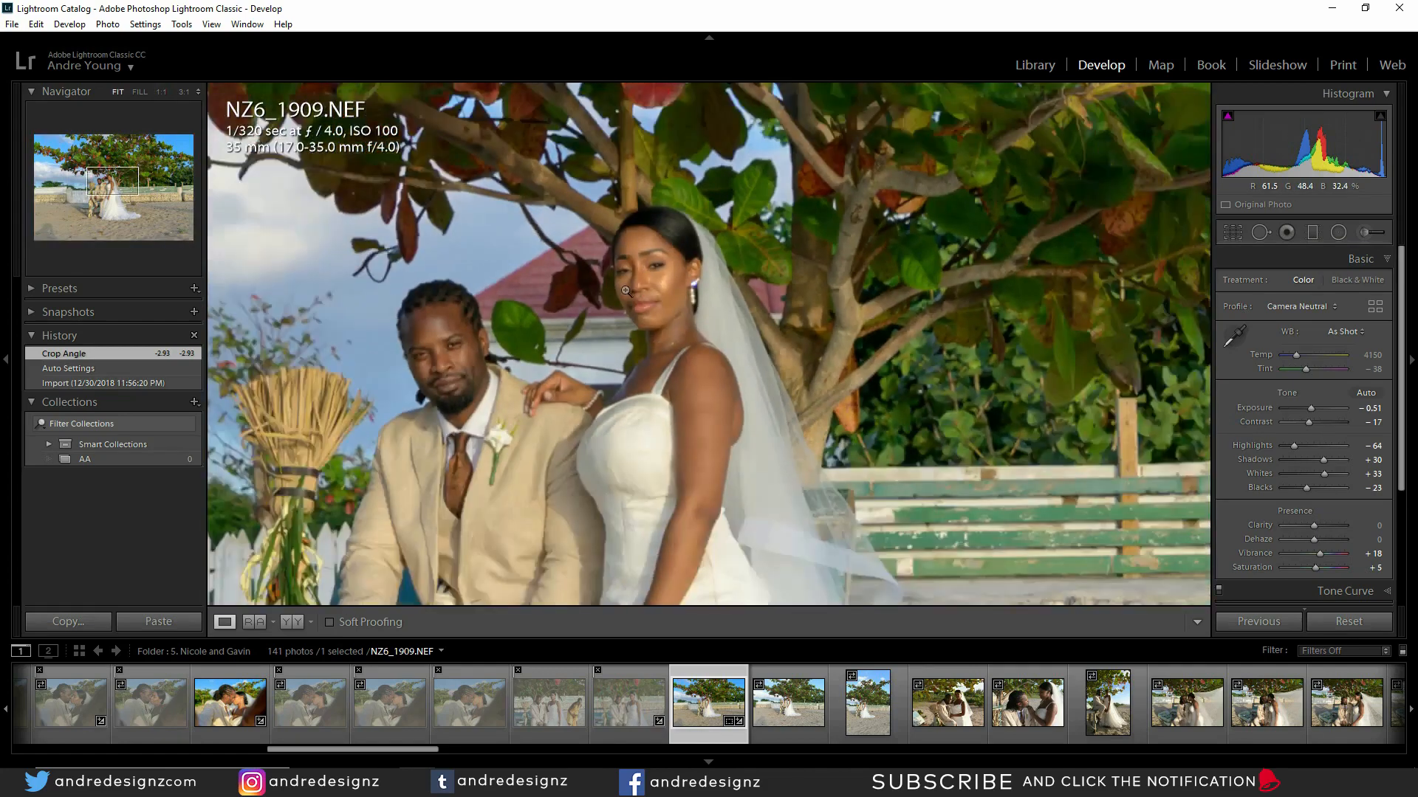
{"action": "left_click", "coordinate": [626, 290]}
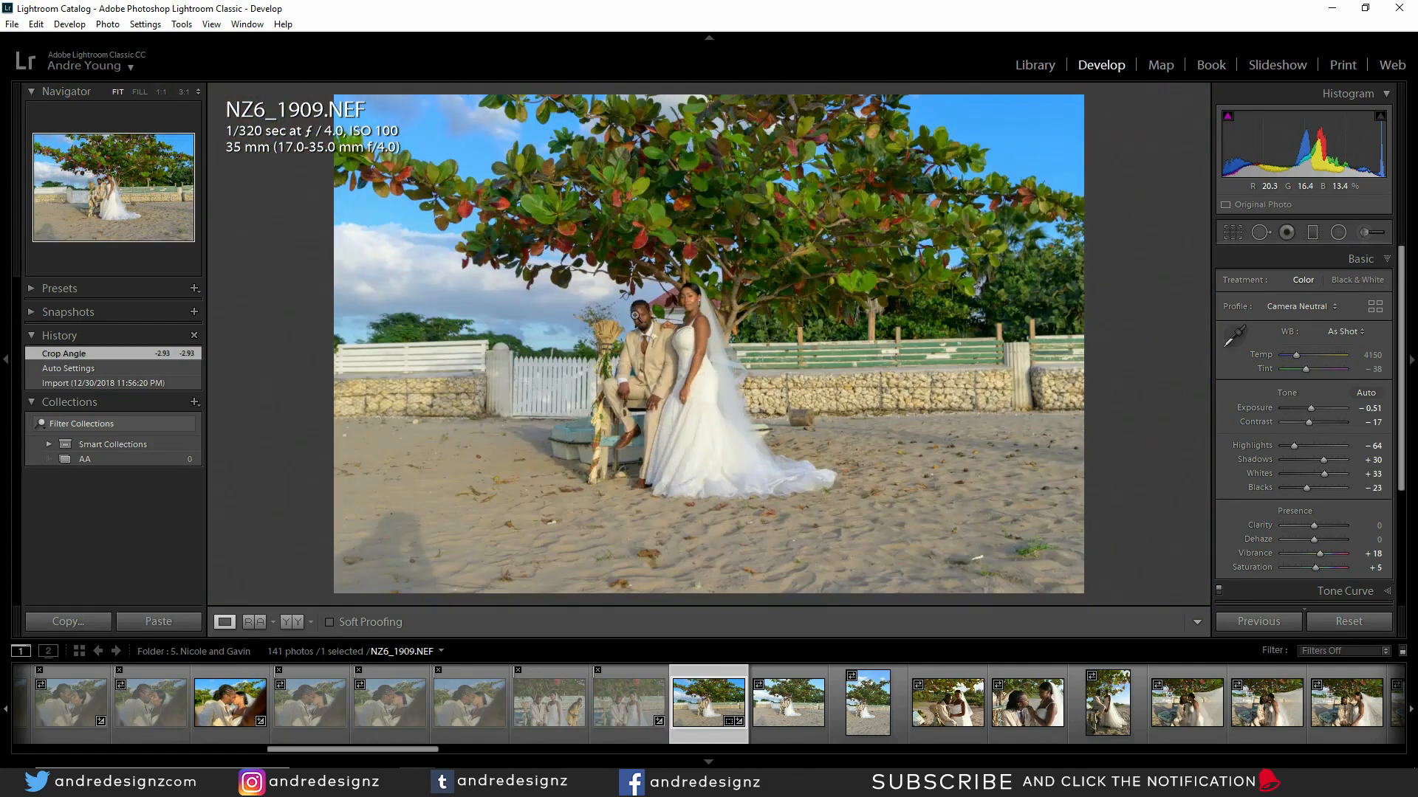
{"action": "key", "text": "Right"}
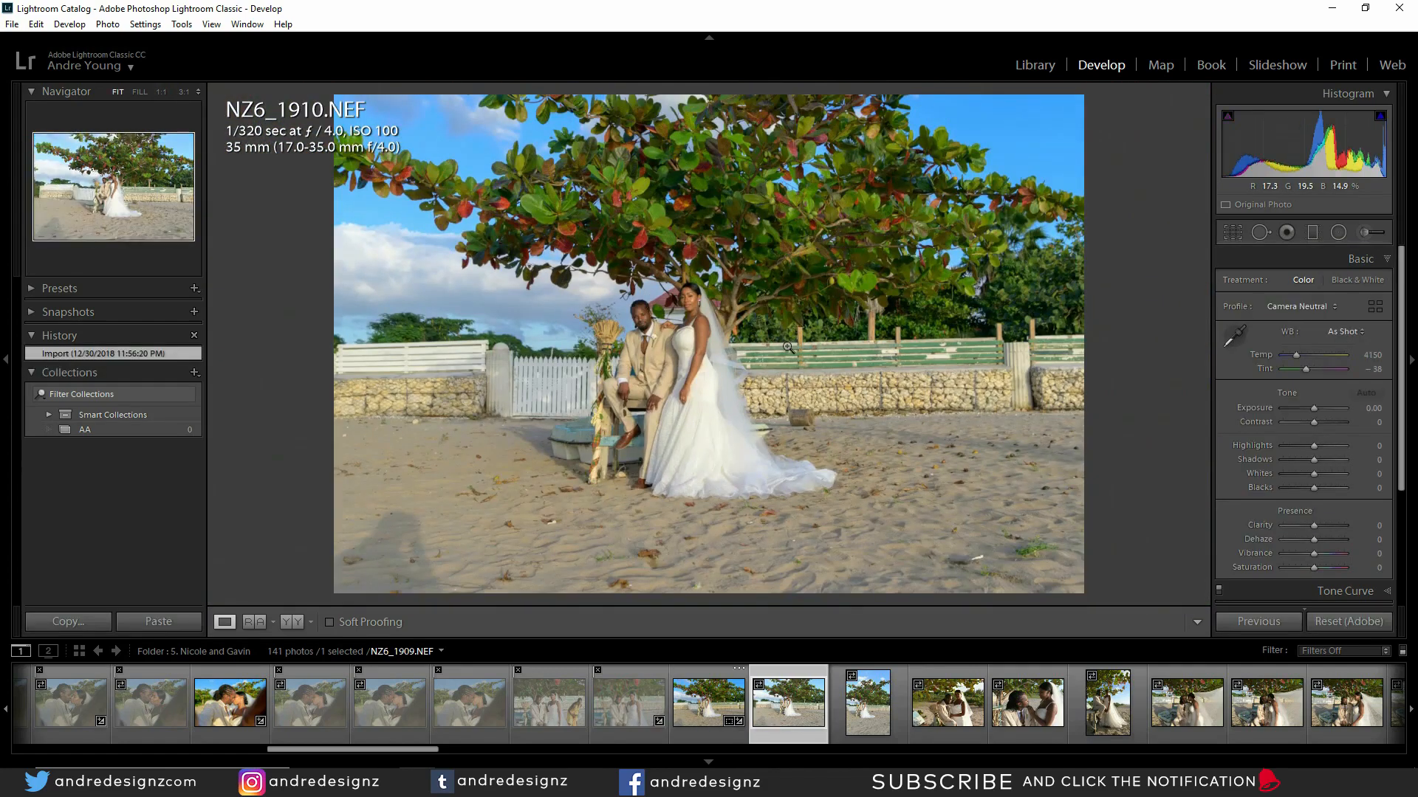
Step: Compare the couple's faces in NZ6_1910.NEF with those in NZ6_1909.NEF at 1:1
{"action": "left_click", "coordinate": [874, 721]}
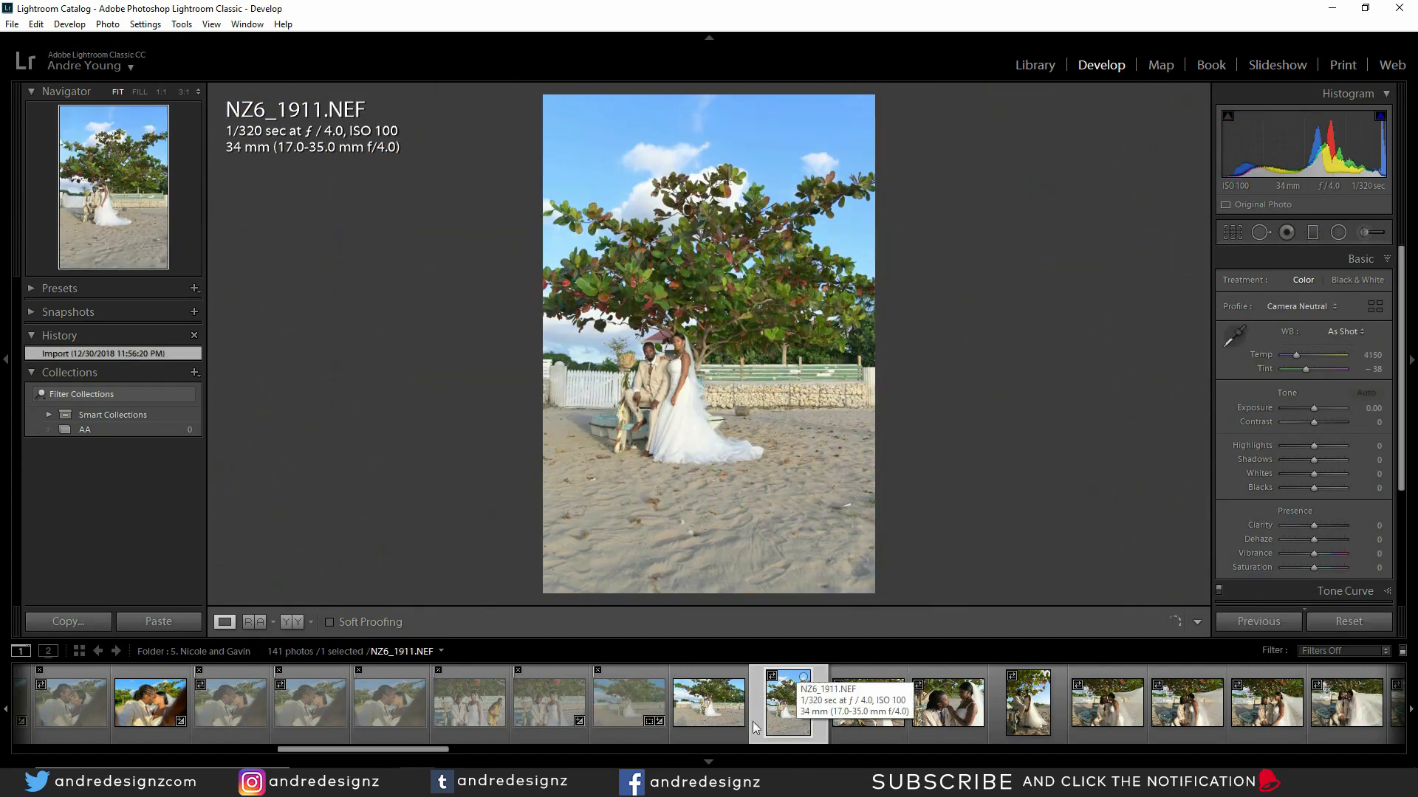
{"action": "left_click", "coordinate": [733, 724]}
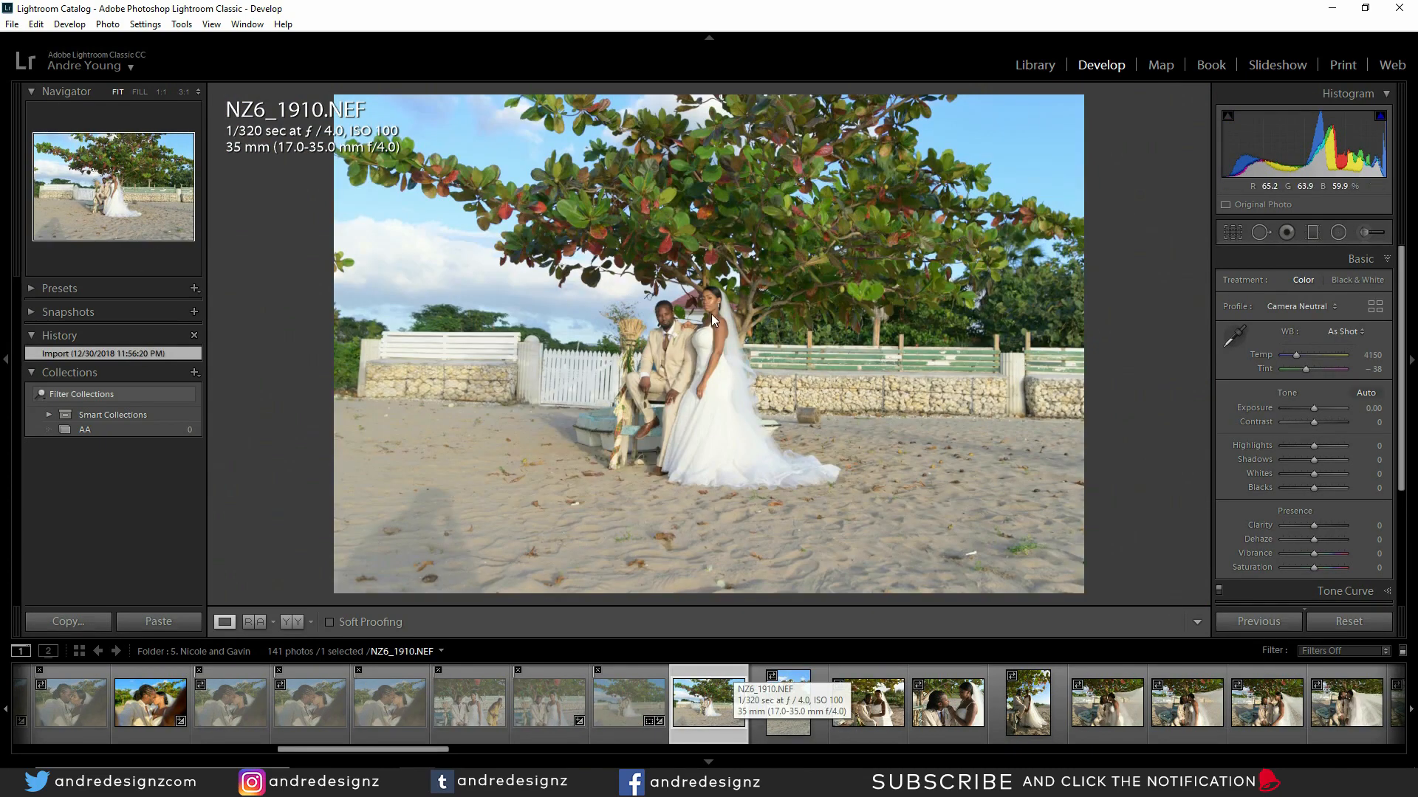
{"action": "left_click", "coordinate": [713, 311]}
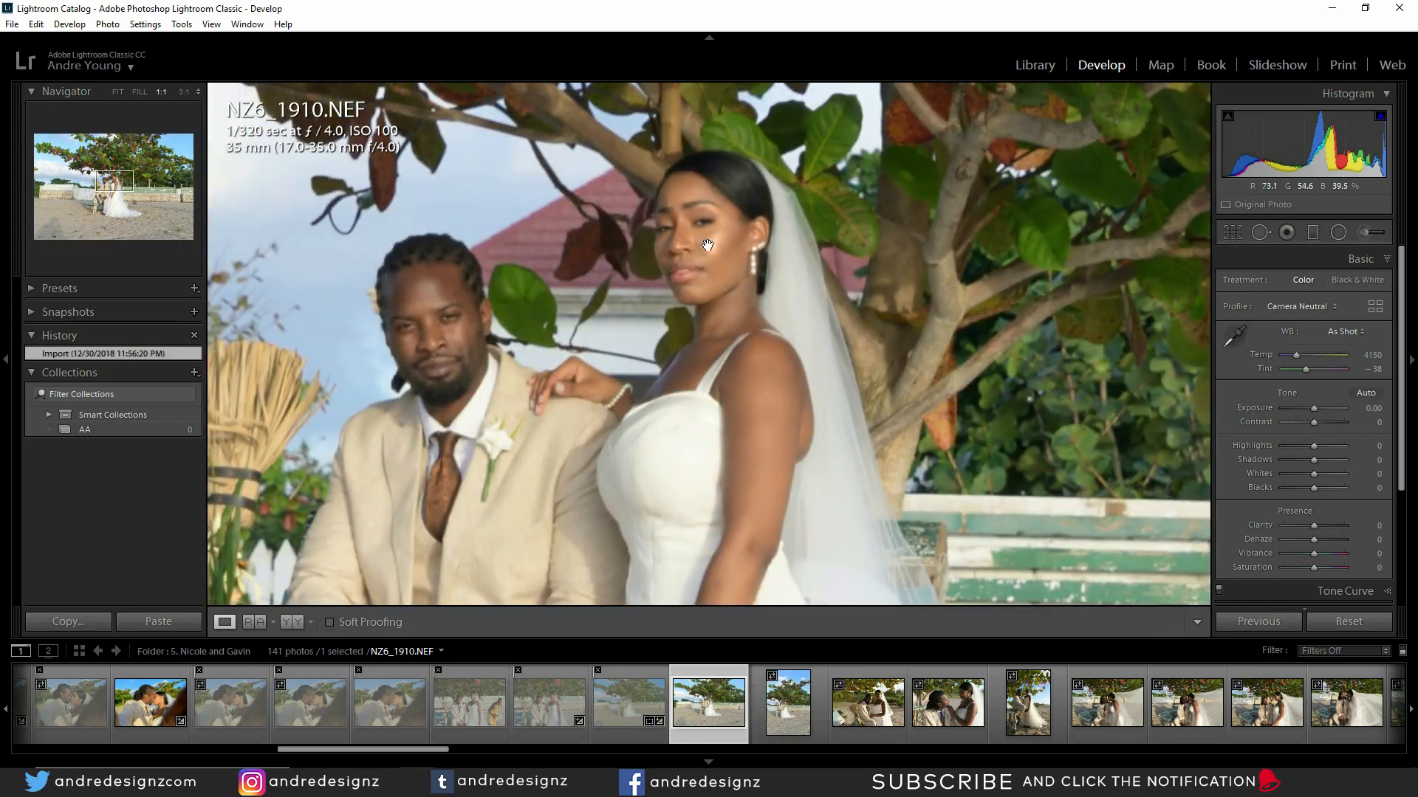
{"action": "left_click", "coordinate": [633, 704]}
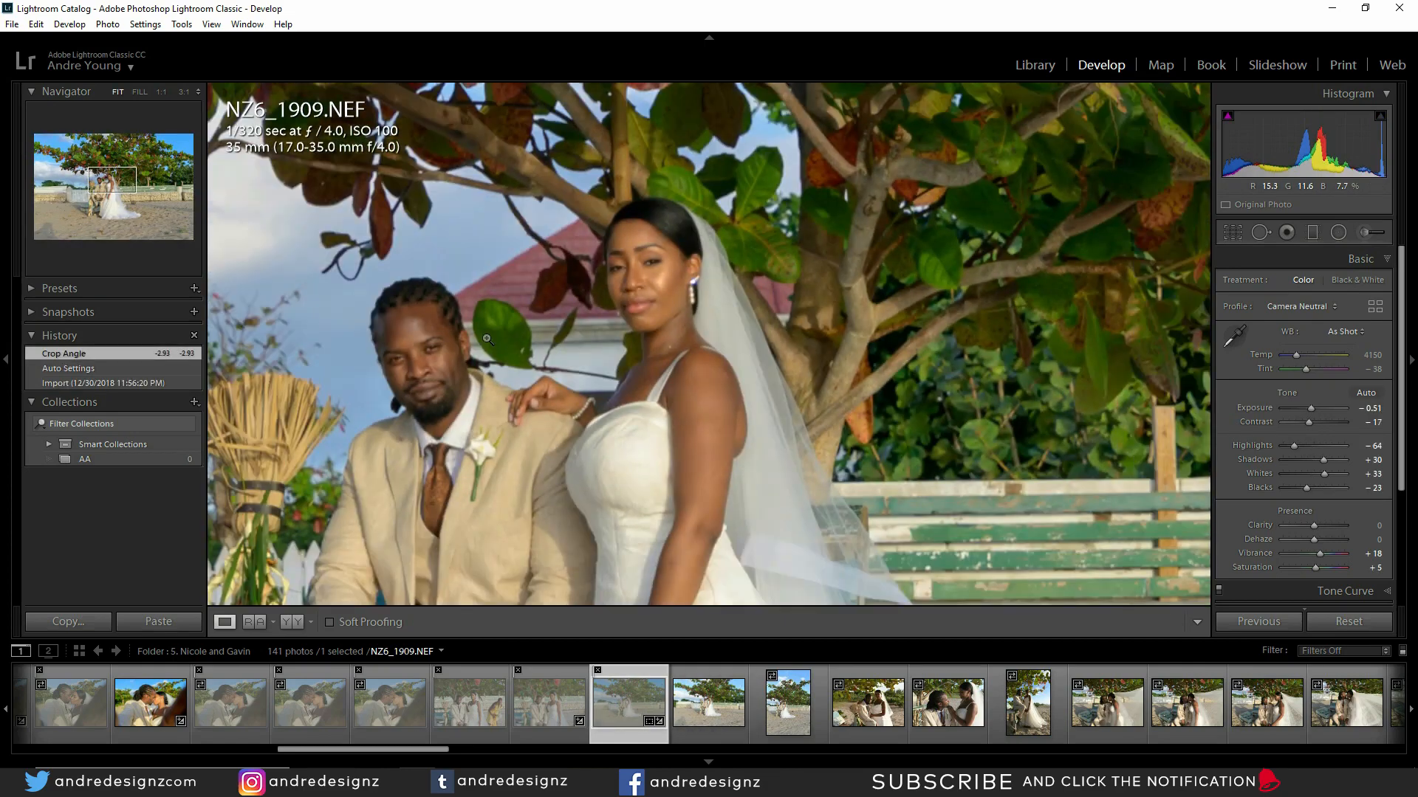
{"action": "left_click", "coordinate": [664, 329]}
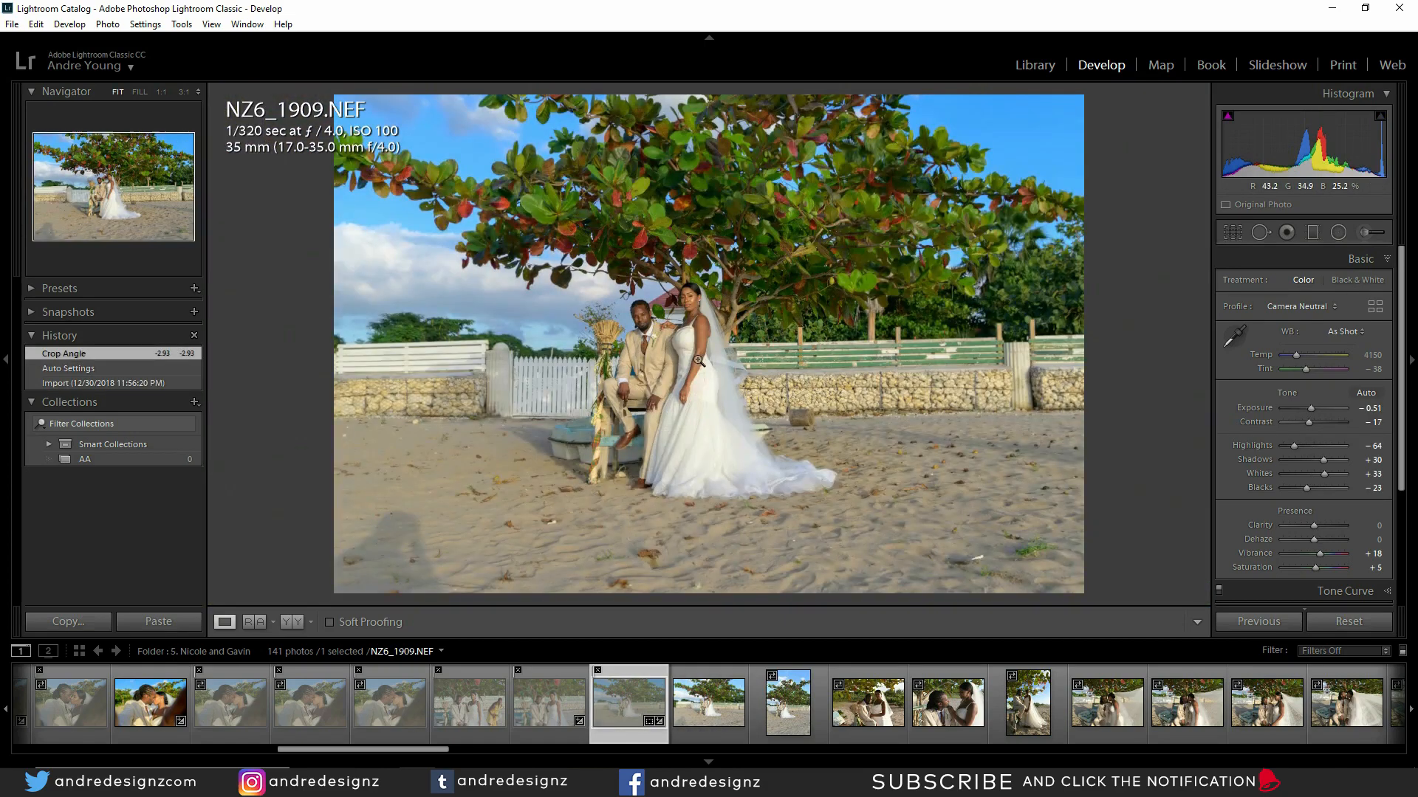
Step: Open NZ6_1909.NEF in Photoshop for retouching
{"action": "right_click", "coordinate": [576, 332]}
{"action": "mouse_move", "coordinate": [628, 454]}
{"action": "left_click", "coordinate": [806, 459]}
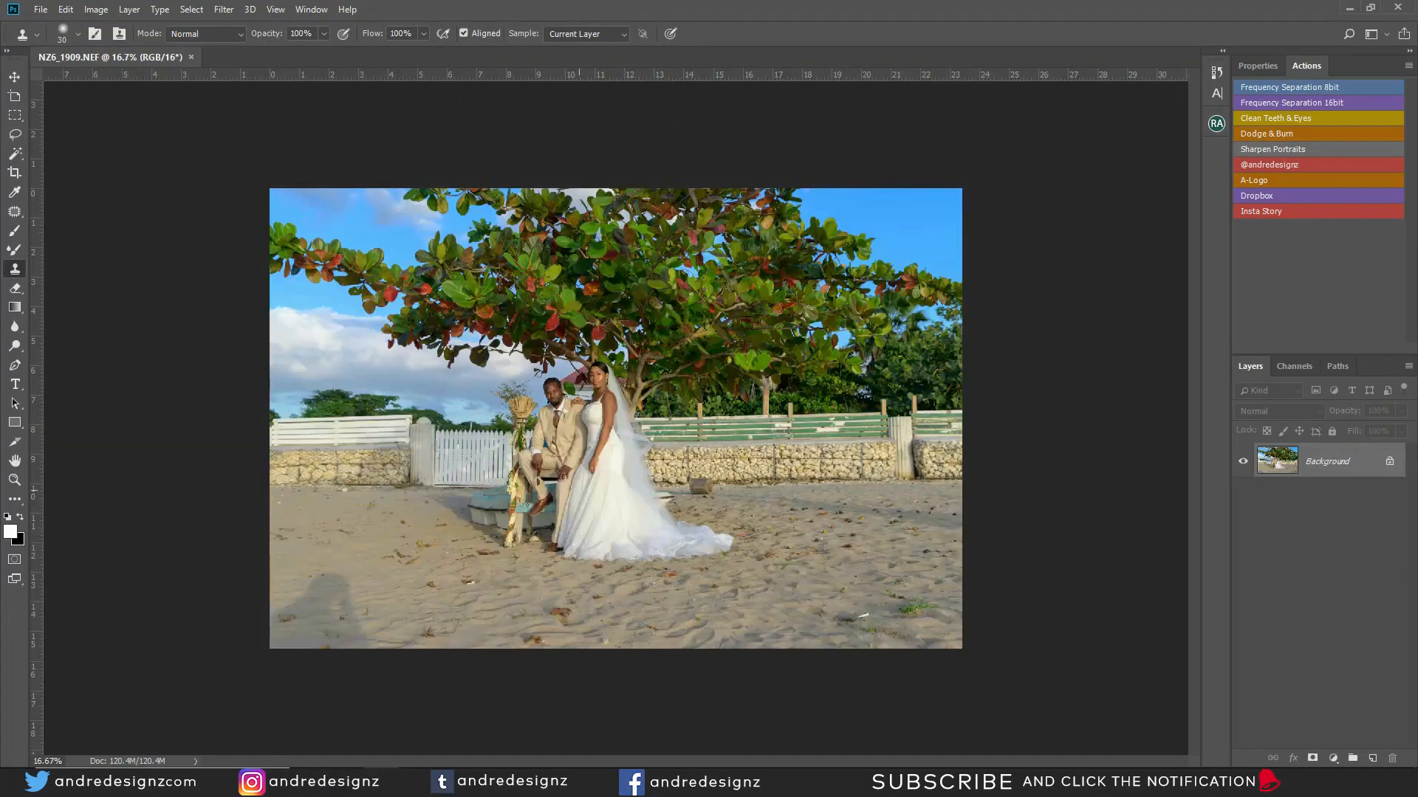
Step: Select the photographer's shadow in the sand at the photo's lower-left corner, remove it with a Content-Aware fill and clear the selection
{"action": "key", "text": "ctrl+plus"}
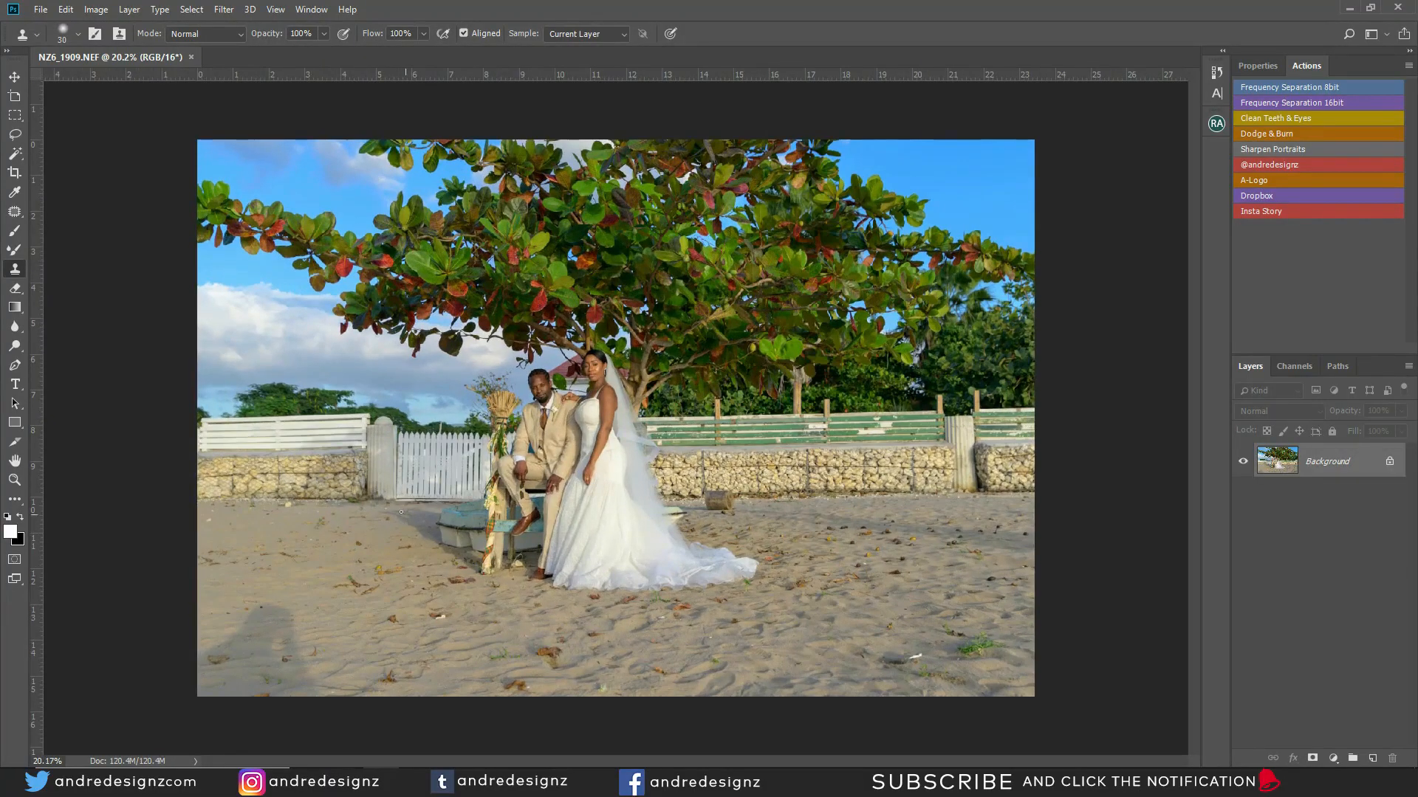
{"action": "left_click", "coordinate": [15, 212]}
{"action": "mouse_move", "coordinate": [197, 642]}
{"action": "left_mouse_down"}
{"action": "mouse_move", "coordinate": [260, 595]}
{"action": "mouse_move", "coordinate": [329, 636]}
{"action": "mouse_move", "coordinate": [340, 700]}
{"action": "mouse_move", "coordinate": [190, 706]}
{"action": "mouse_move", "coordinate": [215, 671]}
{"action": "left_mouse_up"}
{"action": "key", "text": "i"}
{"action": "key", "text": "shift+BackSpace"}
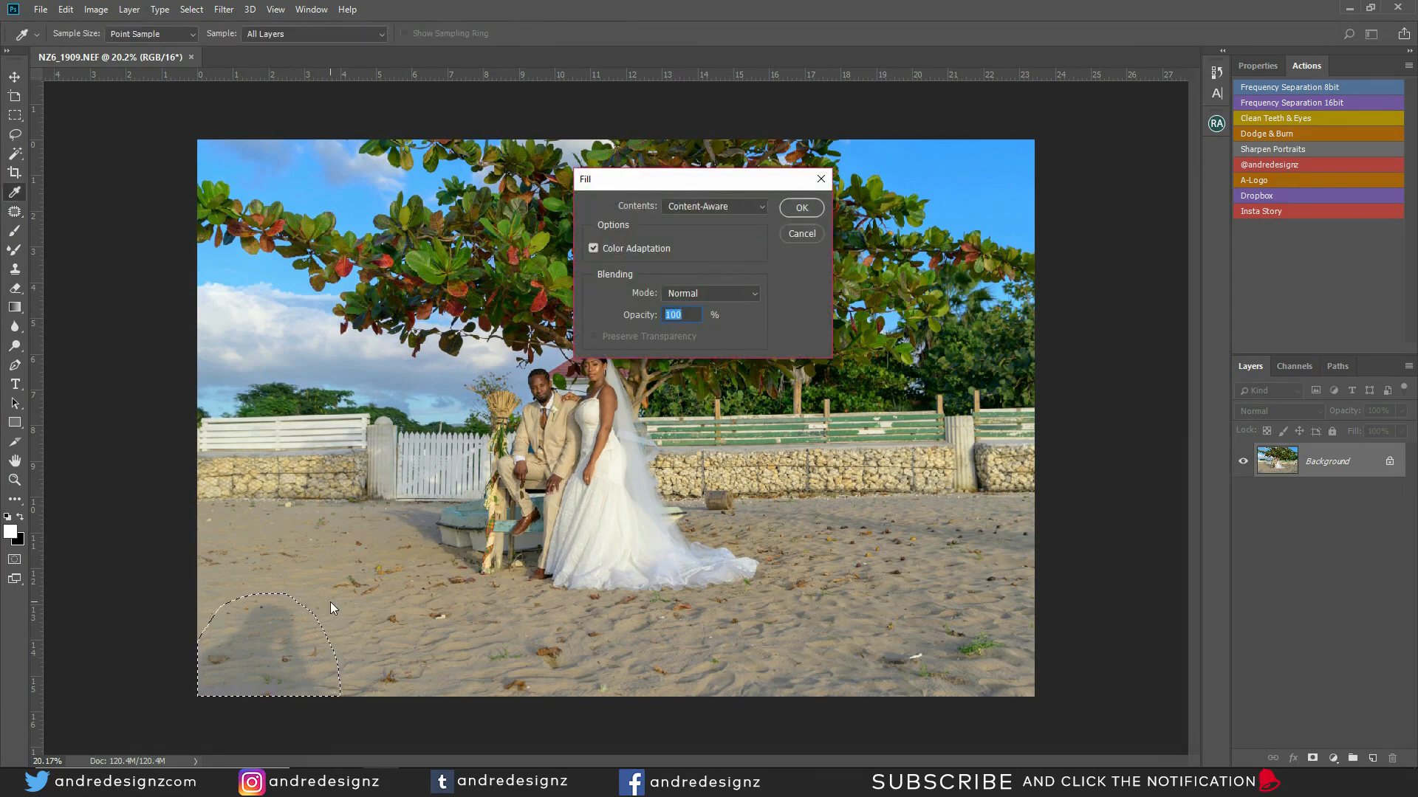
{"action": "key", "text": "Return"}
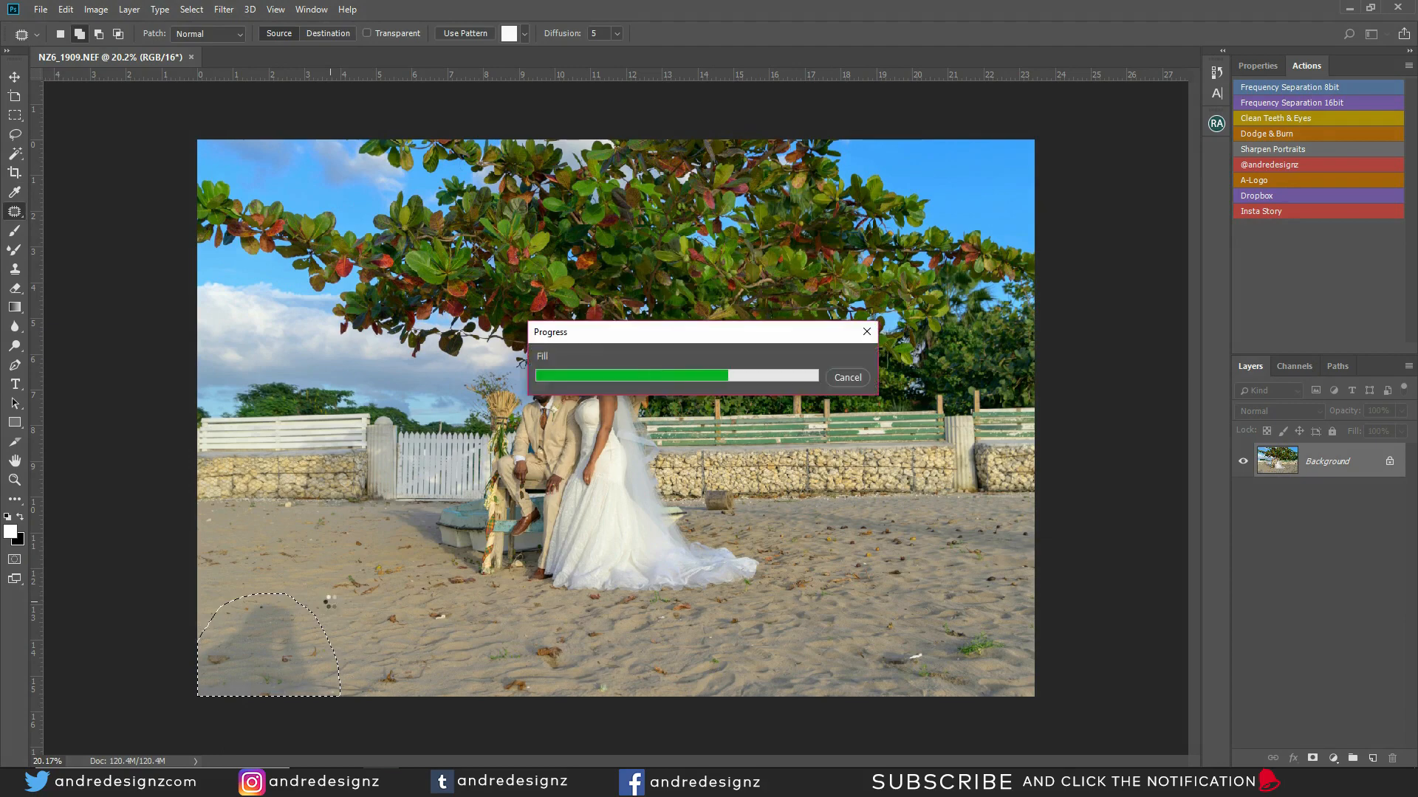
{"action": "key", "text": "ctrl+d"}
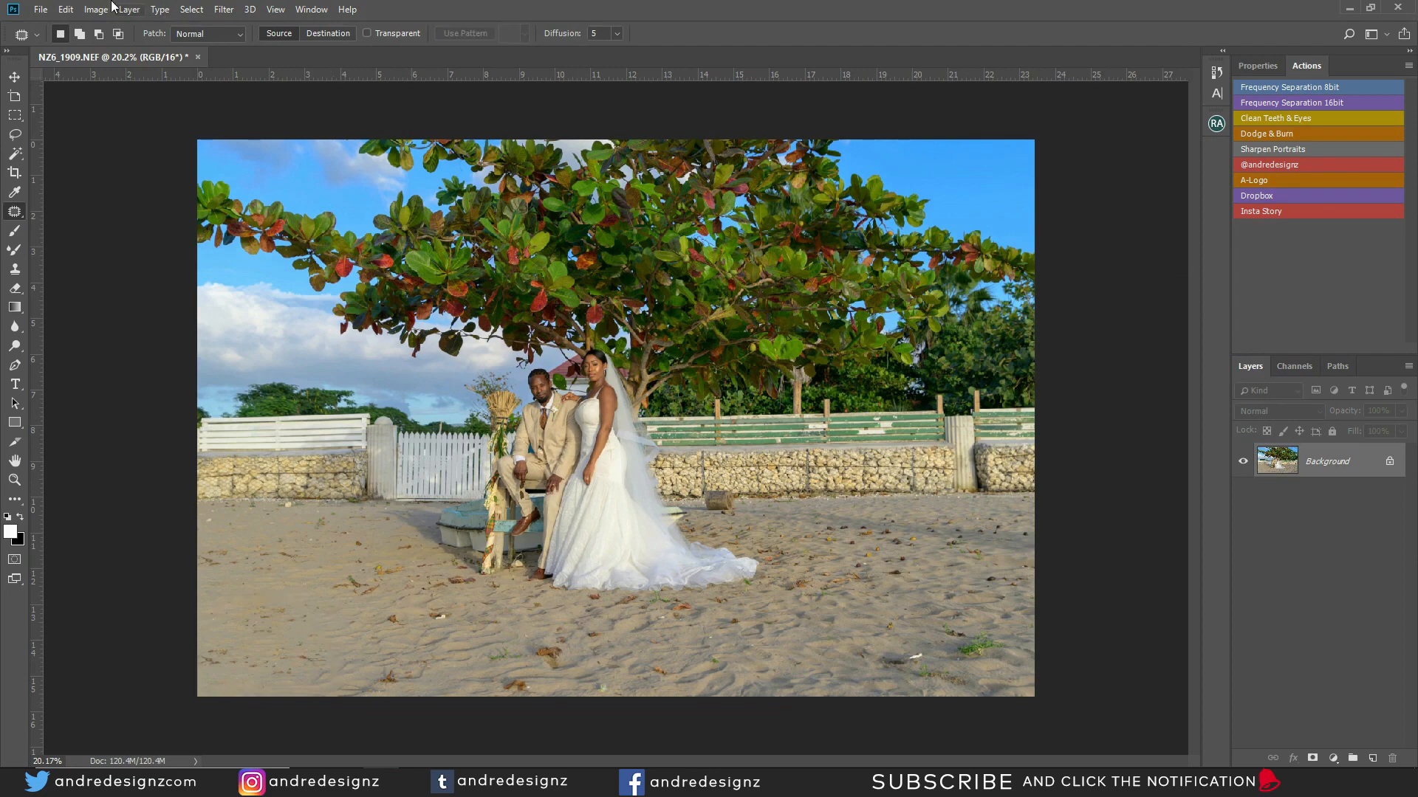
Step: Save the retouched photo and close Photoshop to return to Lightroom
{"action": "left_click", "coordinate": [37, 9]}
{"action": "left_click", "coordinate": [76, 158]}
{"action": "left_click", "coordinate": [1398, 8]}
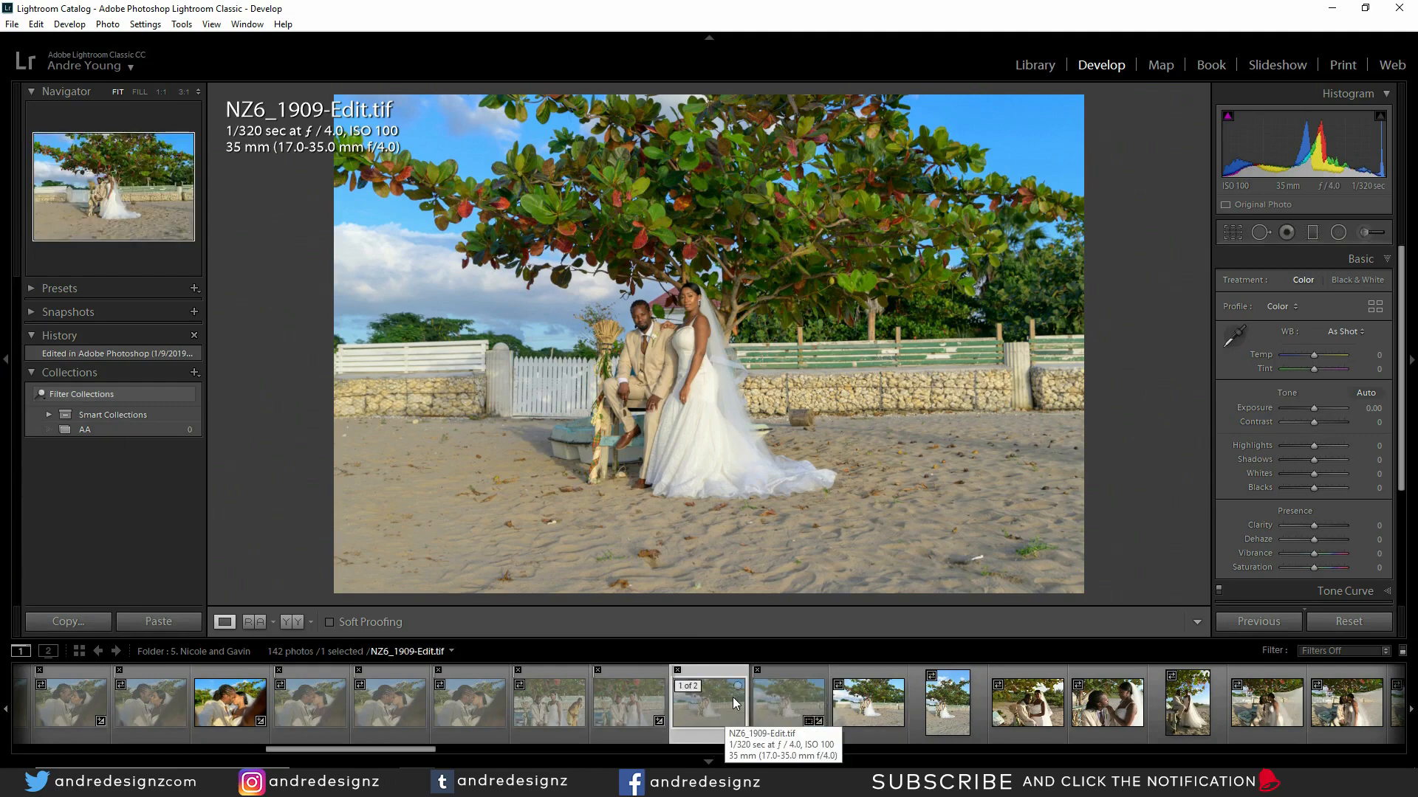
Step: Remove the reject flag from NZ6_1909-Edit.tif and compare the edit with the original NZ6_1909.NEF
{"action": "key", "text": "u"}
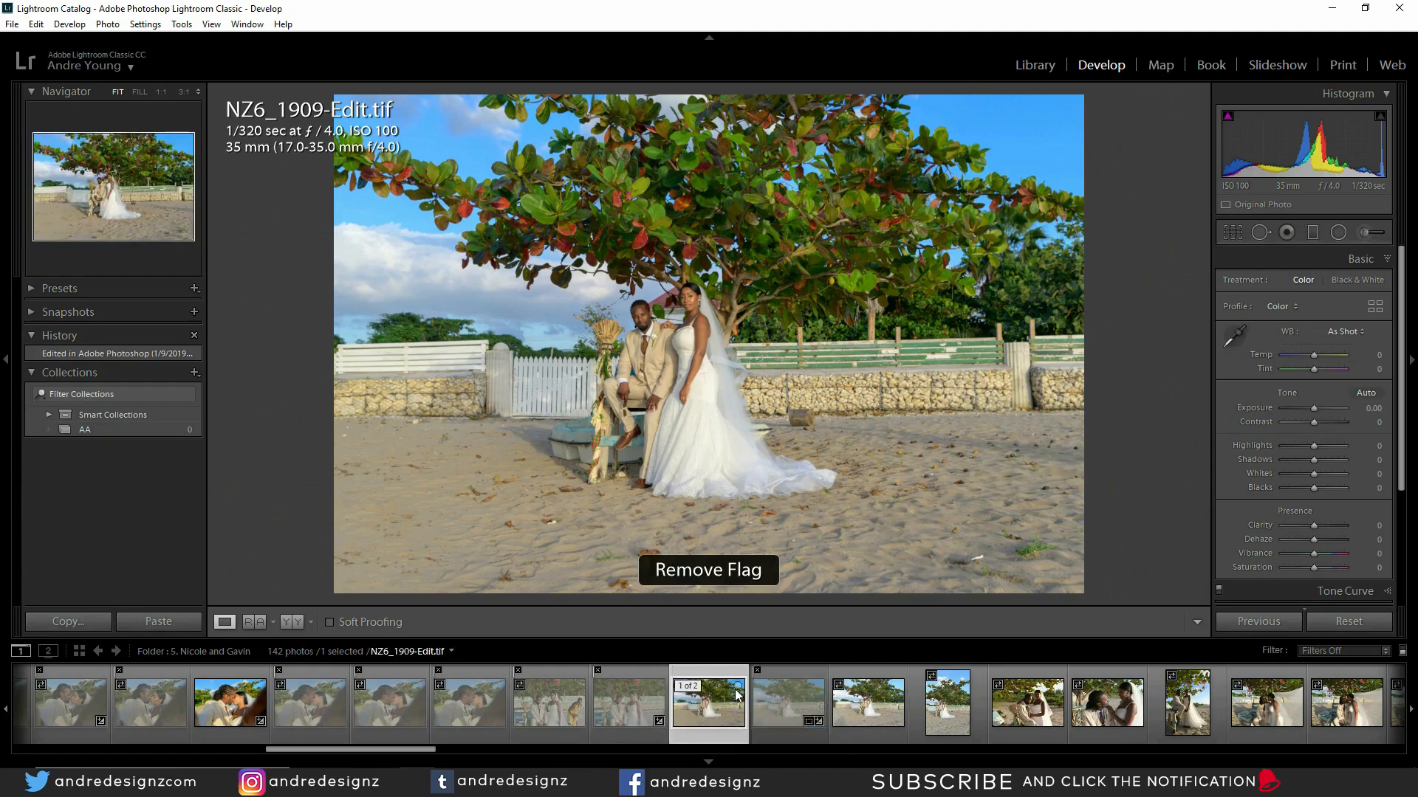
{"action": "left_click", "coordinate": [791, 704]}
{"action": "key", "text": "Left"}
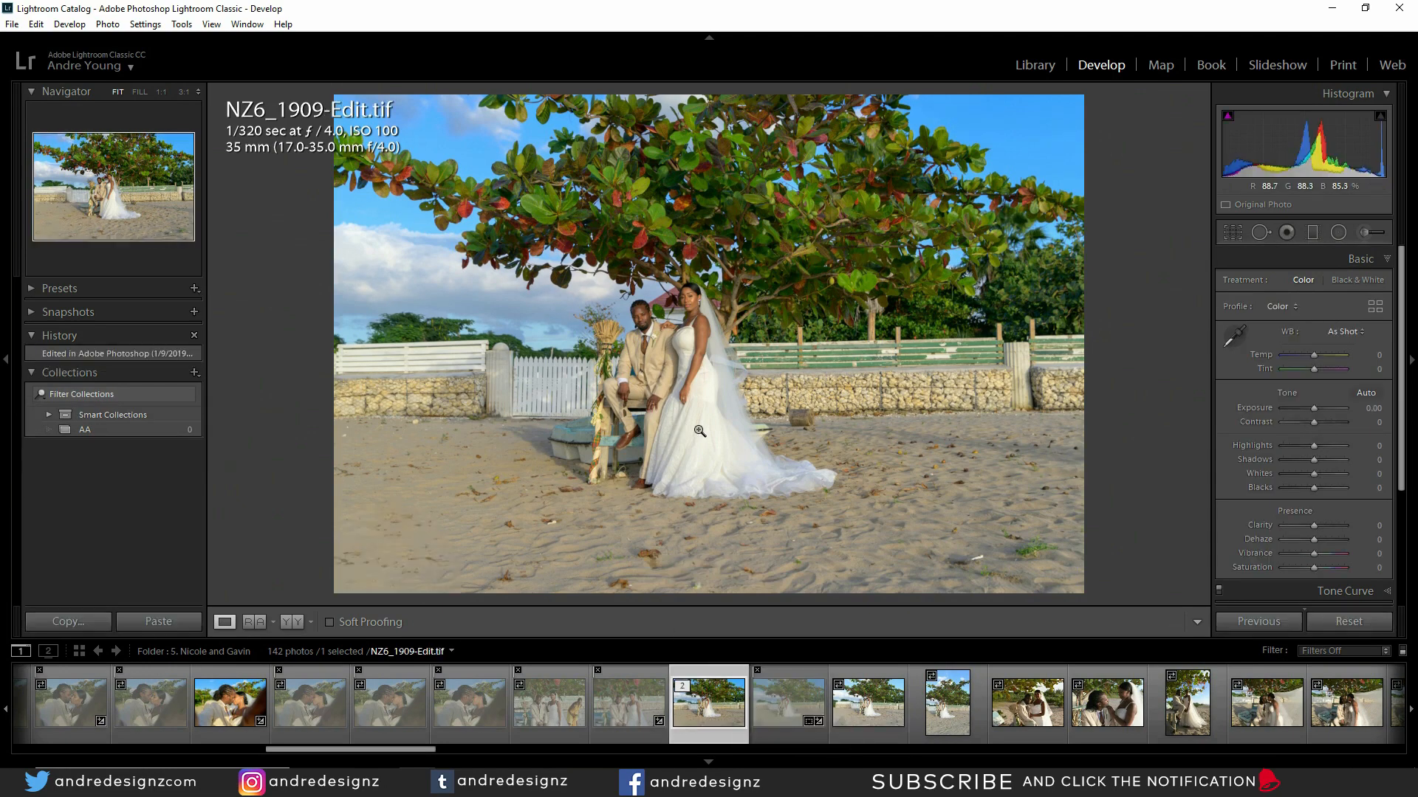
{"action": "left_click", "coordinate": [786, 696]}
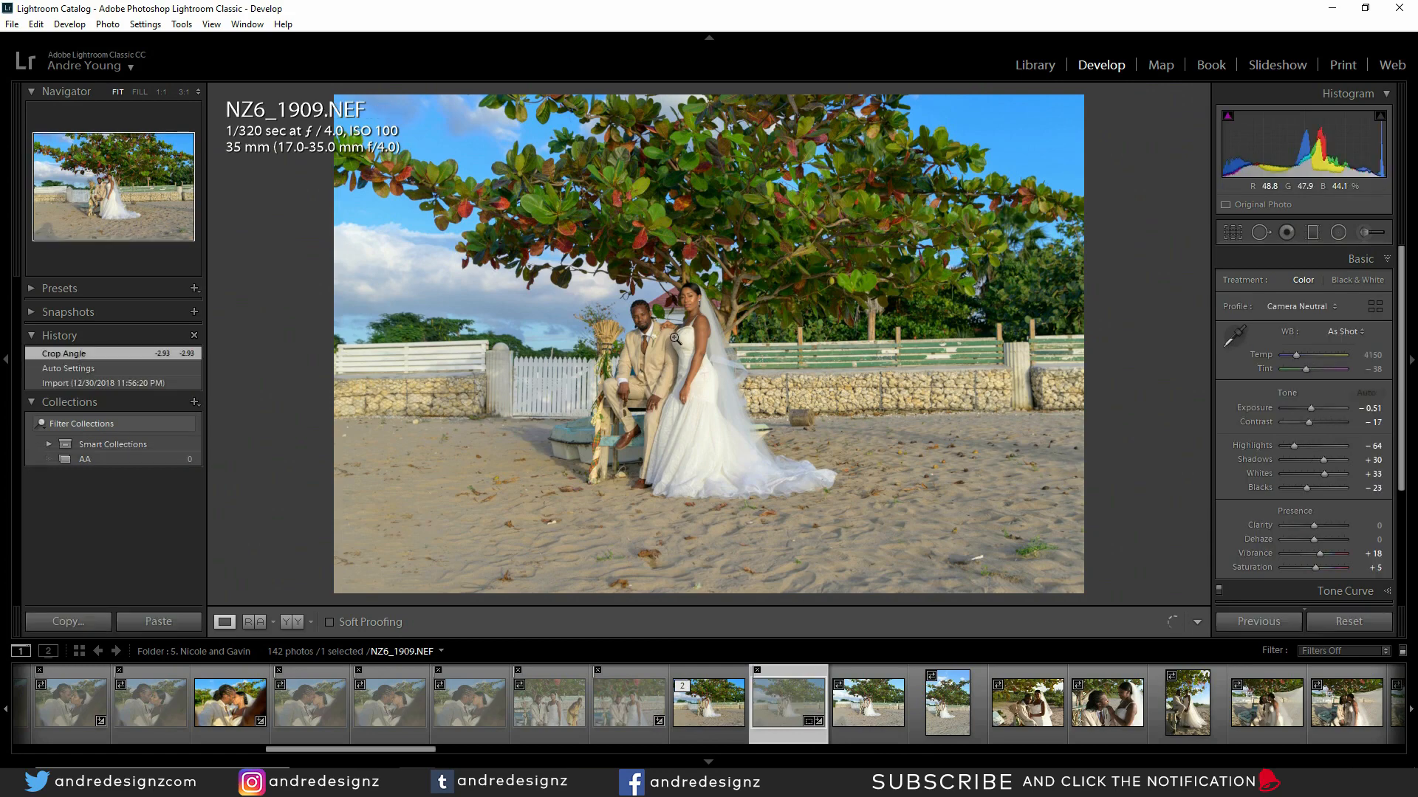
{"action": "left_click", "coordinate": [706, 720]}
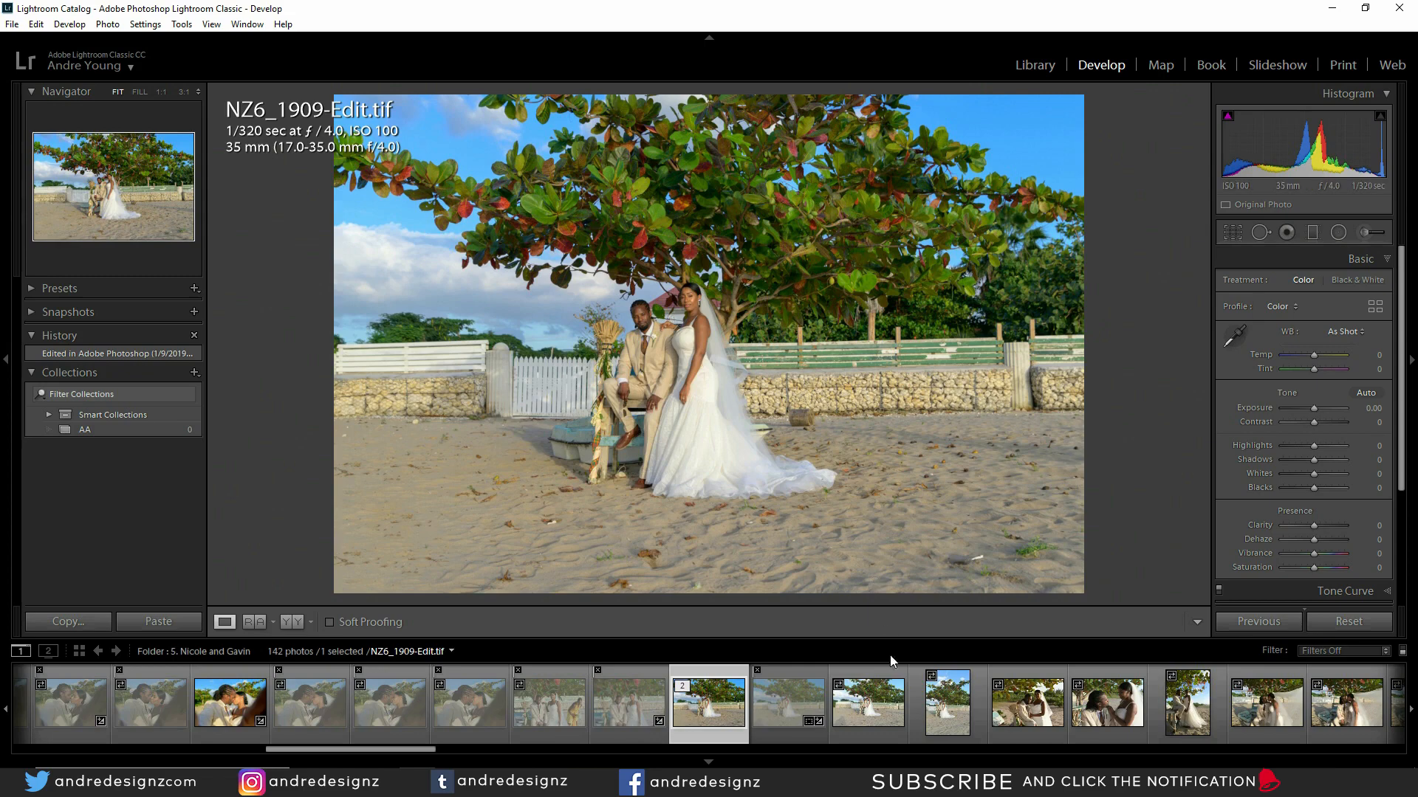
Step: Flag NZ6_1910.NEF as rejected, and reject NZ6_1911.NEF after checking the couple's faces at 1:1
{"action": "left_click", "coordinate": [874, 694]}
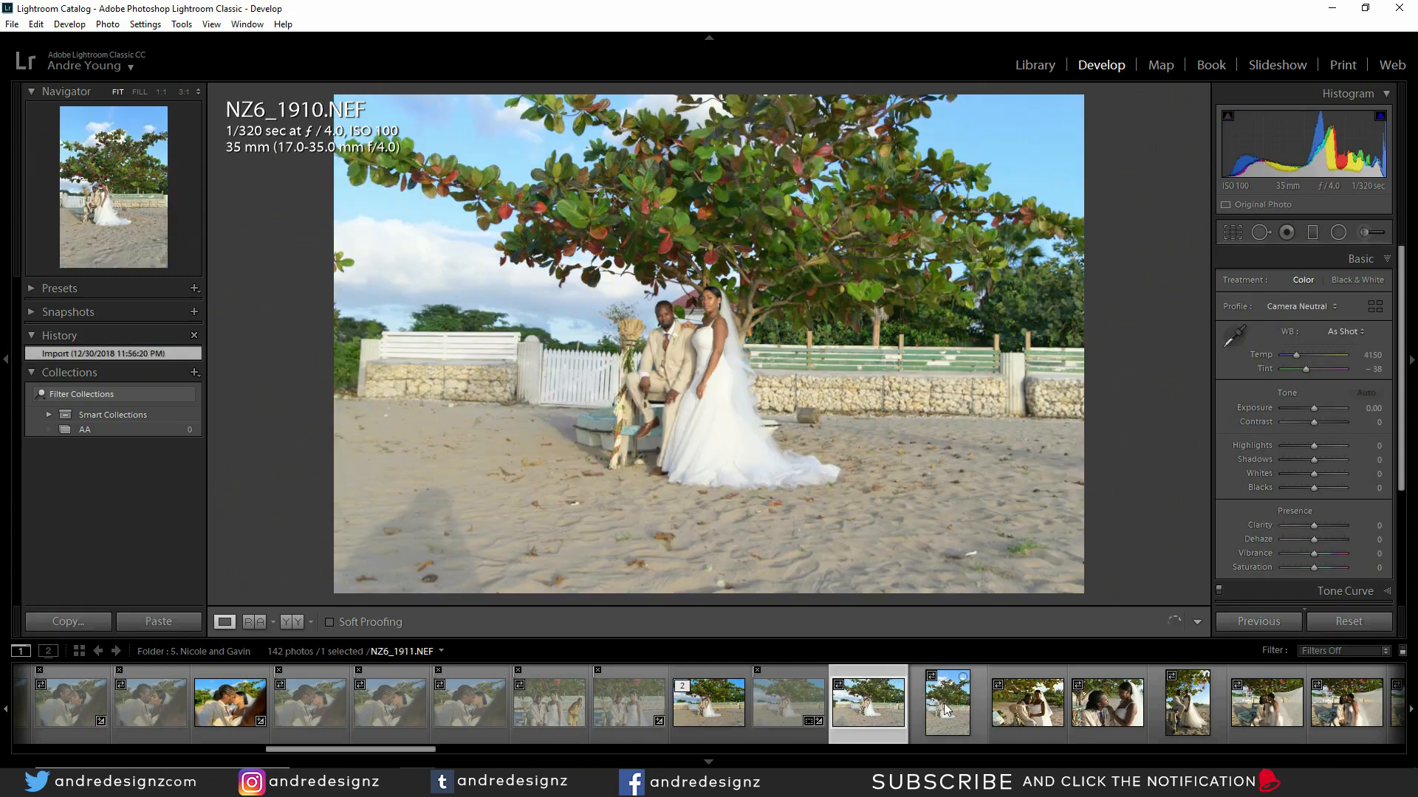
{"action": "left_click", "coordinate": [948, 708]}
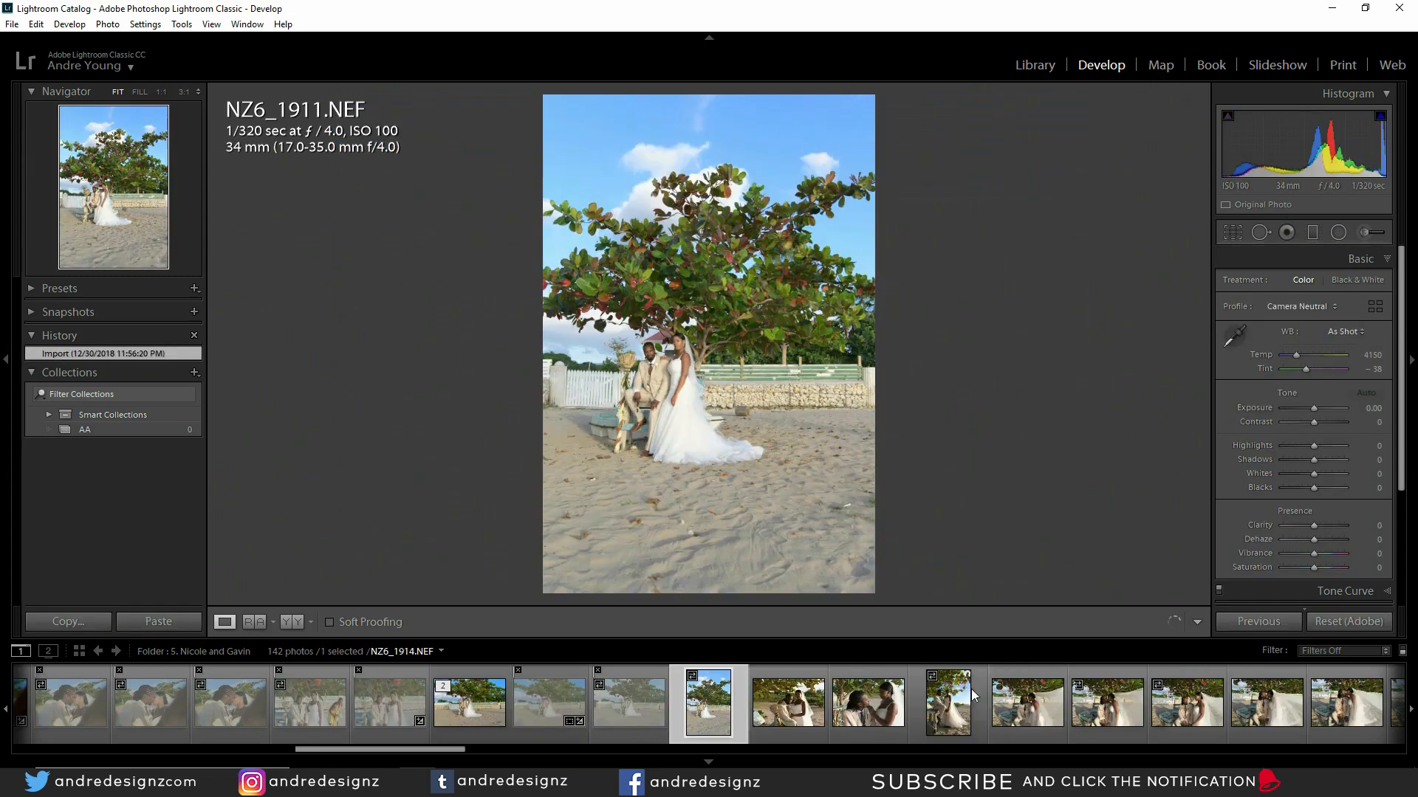
{"action": "left_click", "coordinate": [706, 413]}
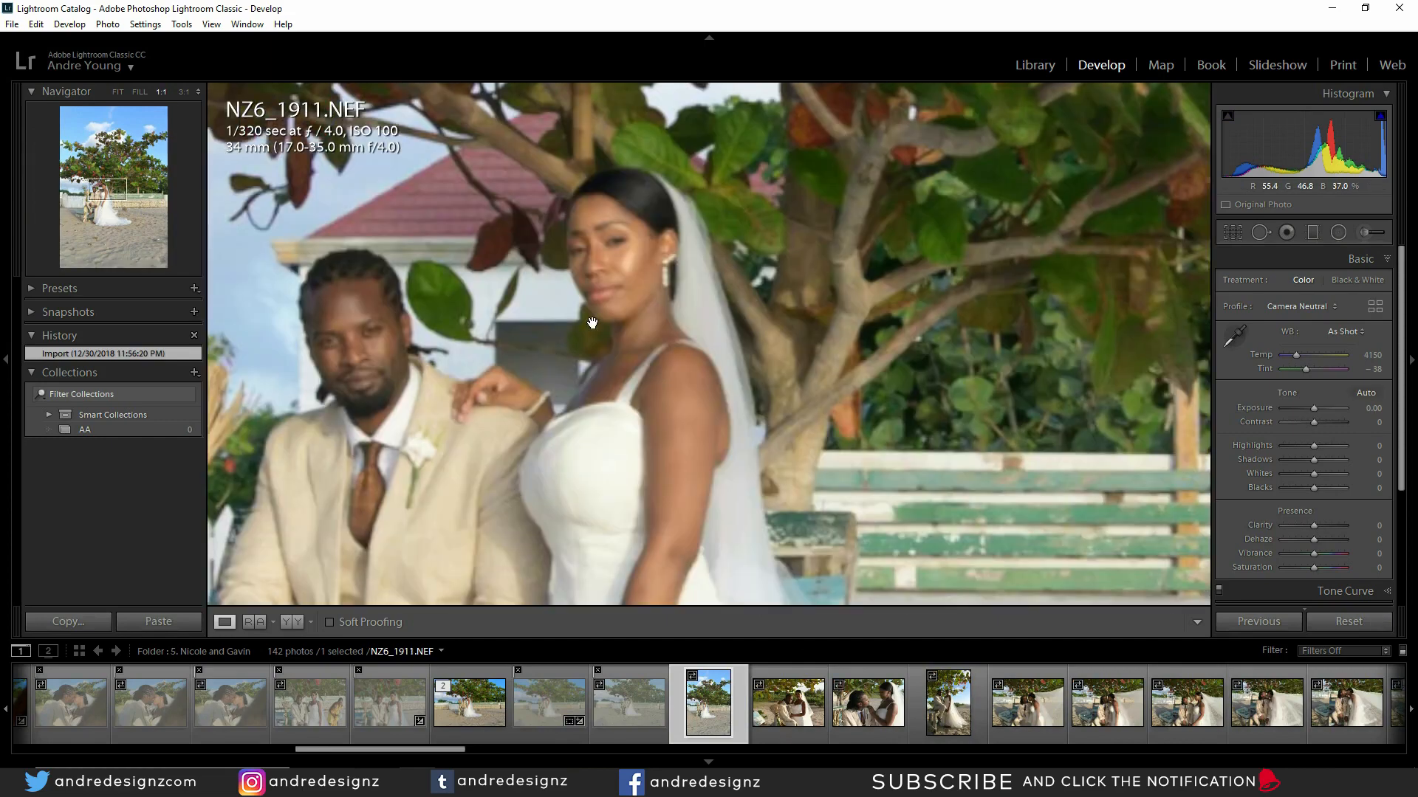
{"action": "left_click", "coordinate": [662, 324]}
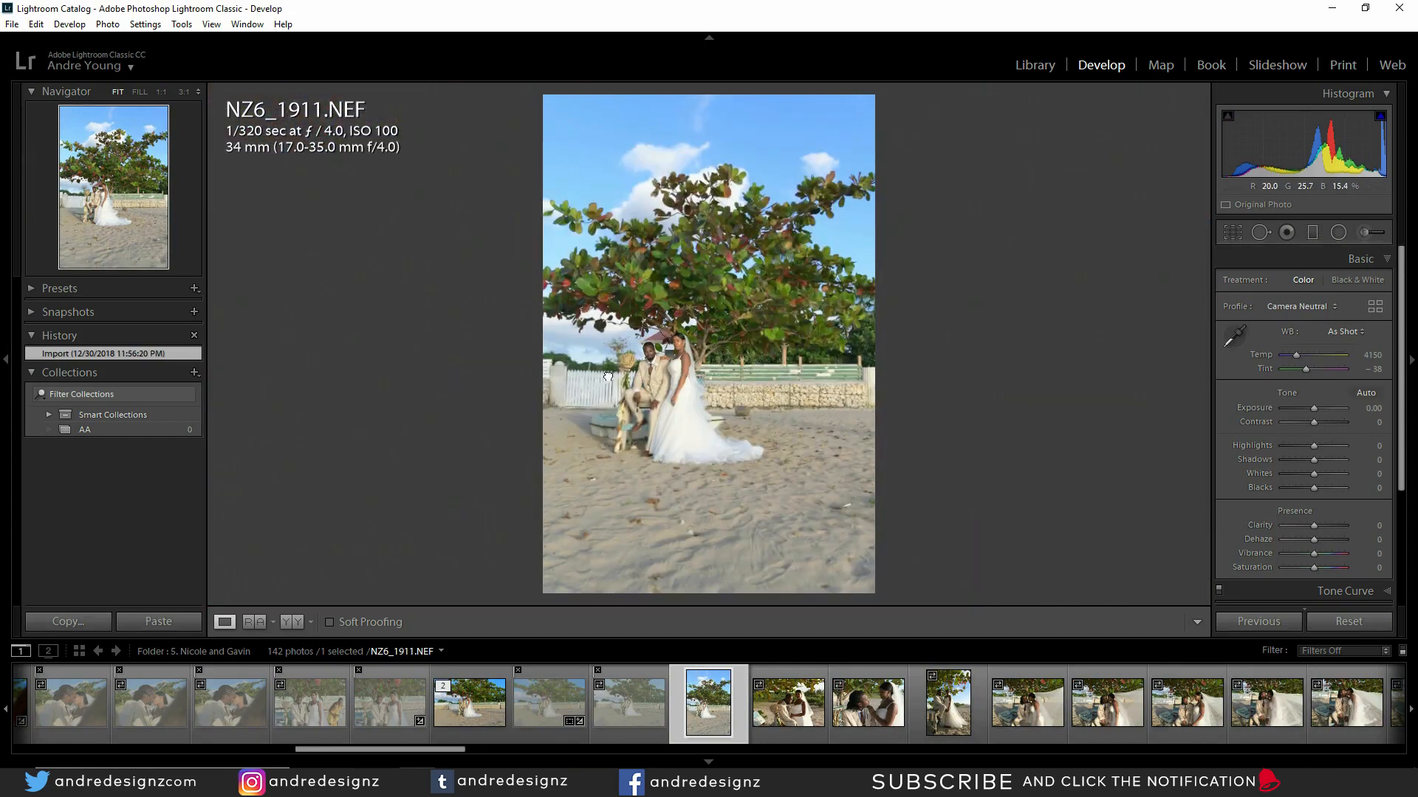
{"action": "left_click", "coordinate": [736, 384]}
{"action": "left_click_drag", "start_coordinate": [309, 391], "coordinate": [895, 371]}
{"action": "left_click_drag", "start_coordinate": [637, 378], "coordinate": [786, 370]}
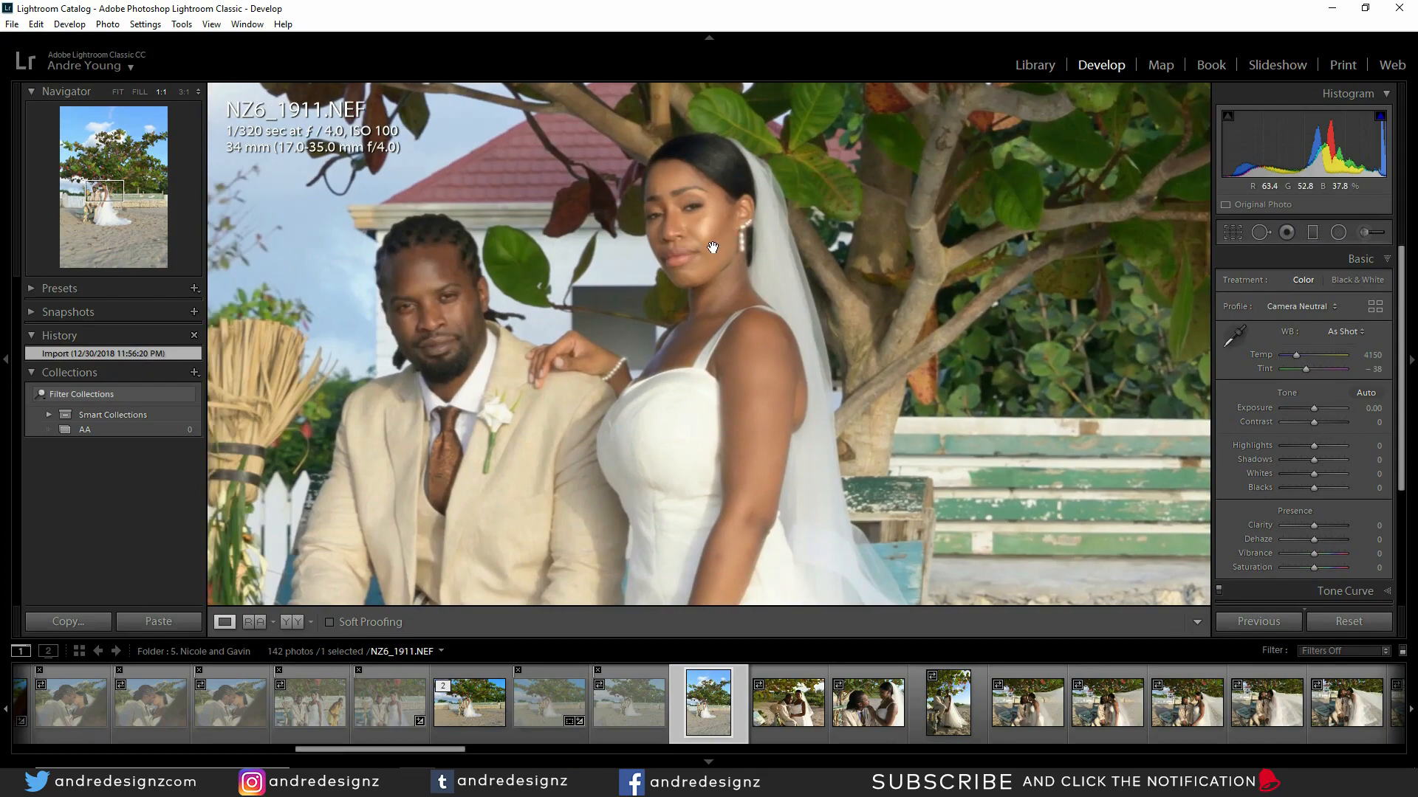
{"action": "left_click", "coordinate": [515, 347]}
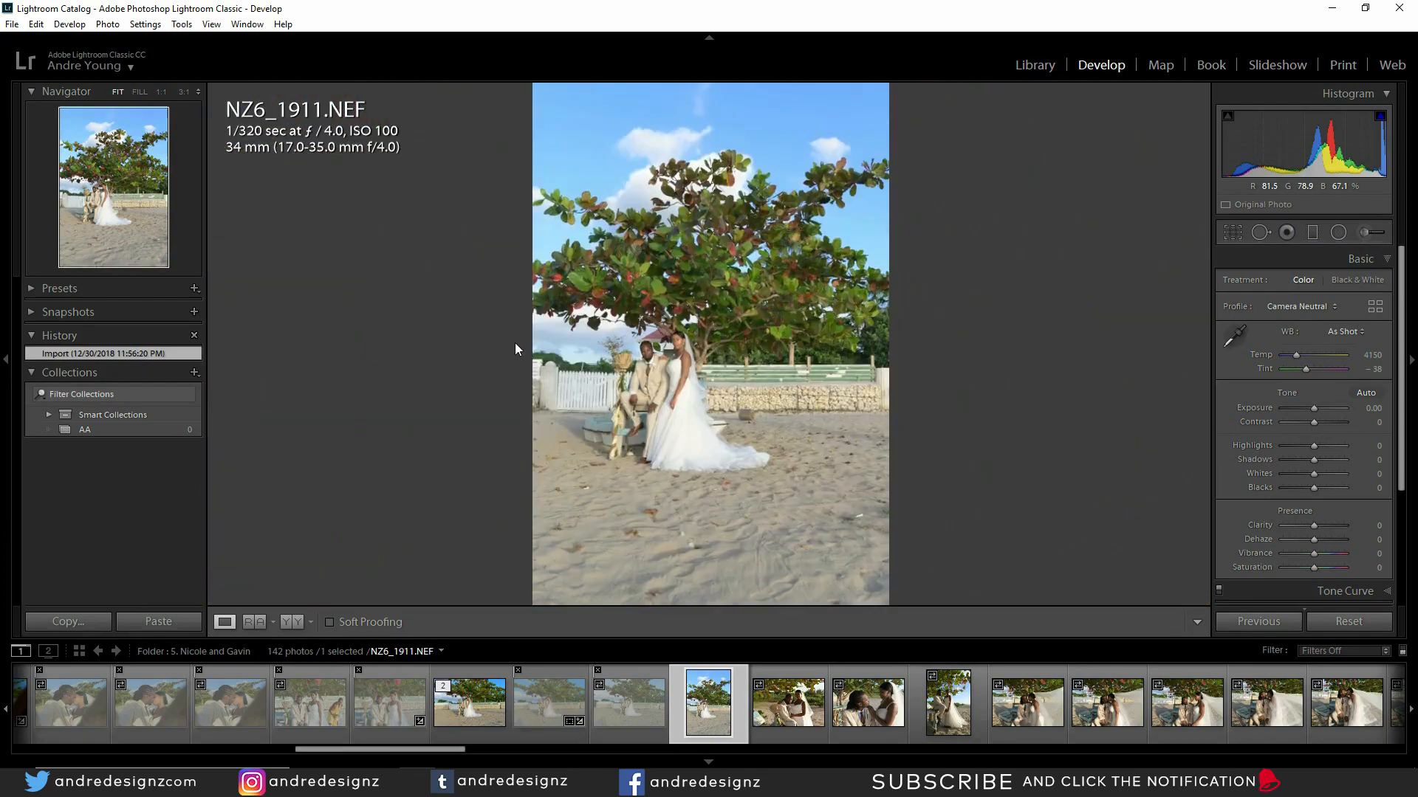
{"action": "key", "text": "Right"}
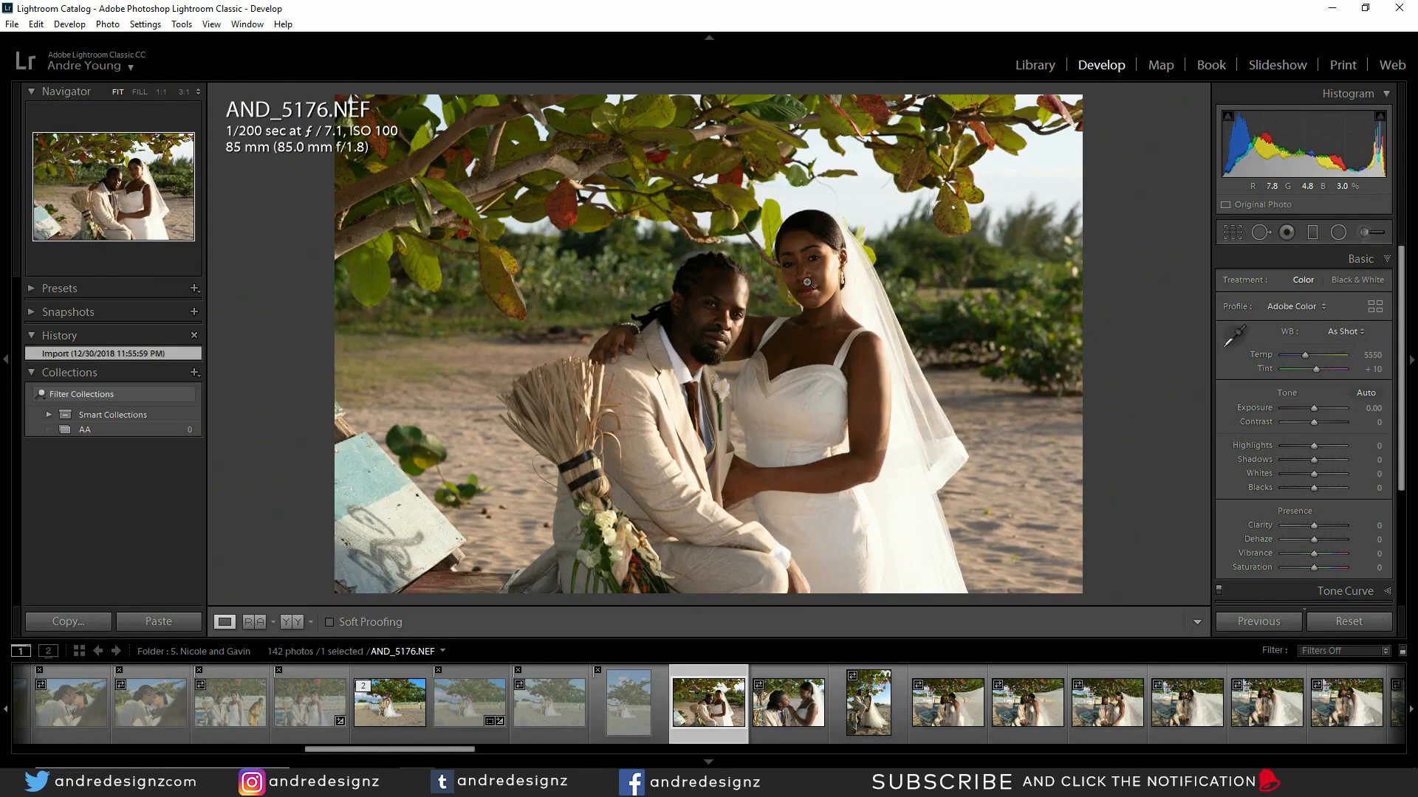
Step: Inspect the groom's and bride's faces in AND_5176.NEF at 1:1 for sharpness and blemishes
{"action": "left_click", "coordinate": [807, 282]}
{"action": "left_click_drag", "start_coordinate": [642, 328], "coordinate": [847, 279]}
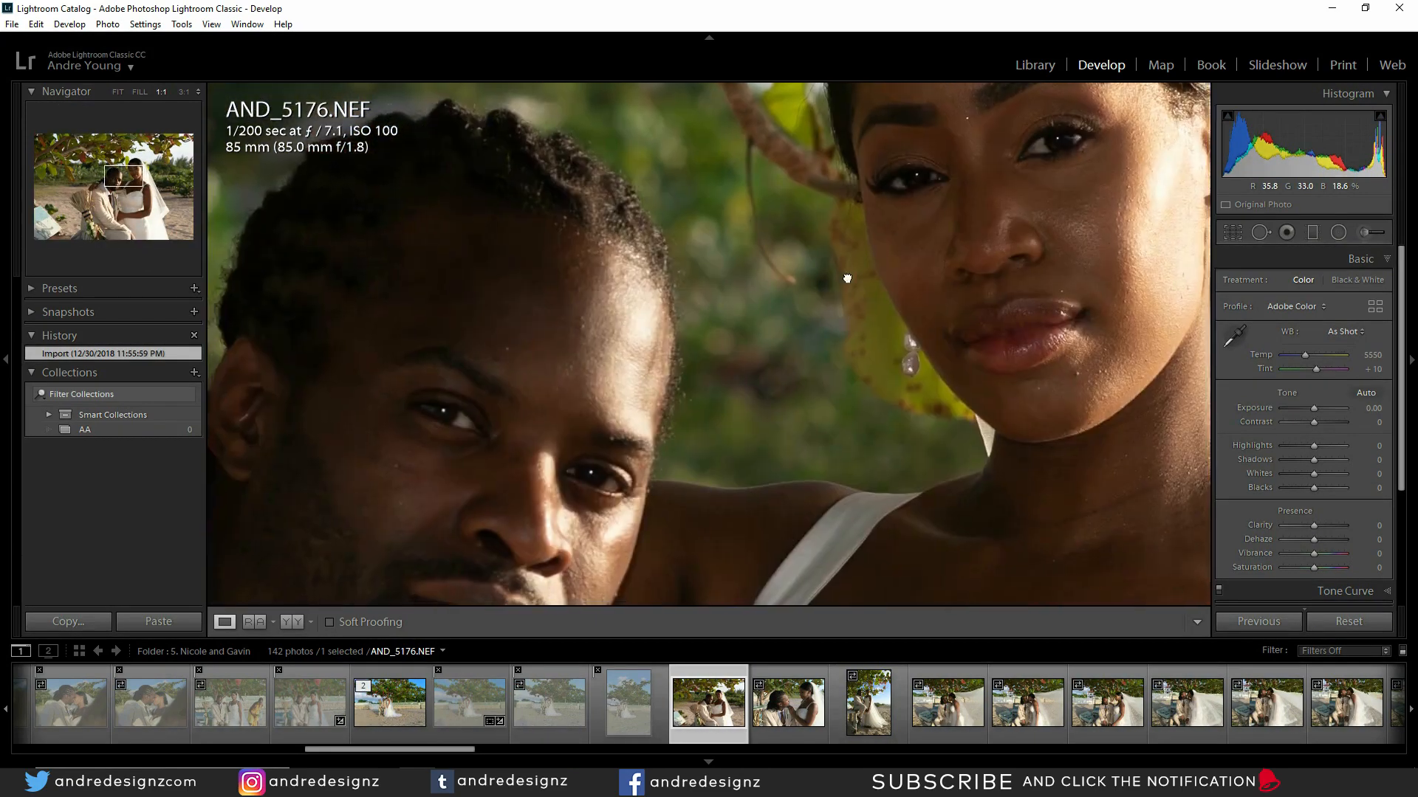
{"action": "scroll", "coordinate": [847, 279], "scroll_direction": "down", "scroll_amount": 4}
{"action": "left_click", "coordinate": [694, 292]}
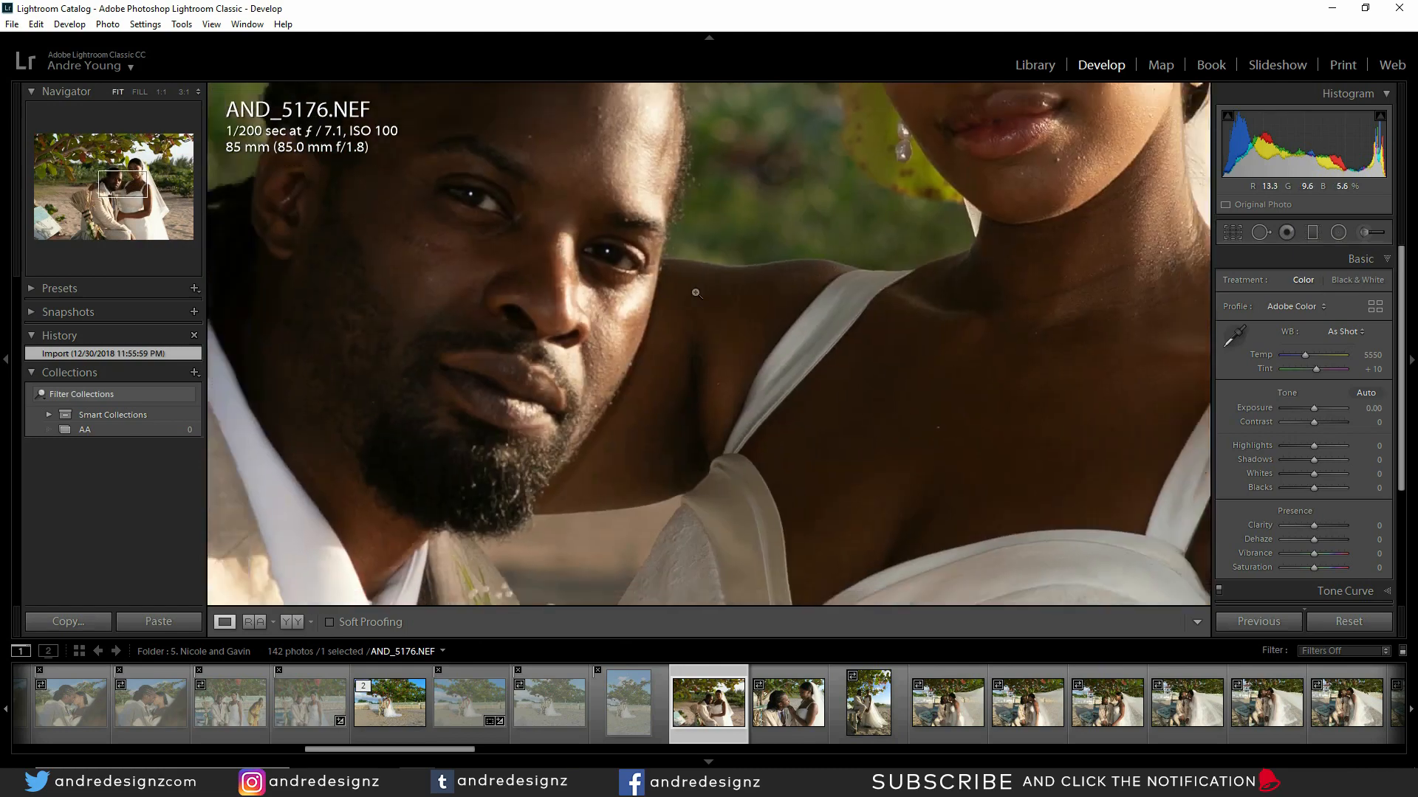
{"action": "left_click", "coordinate": [760, 262]}
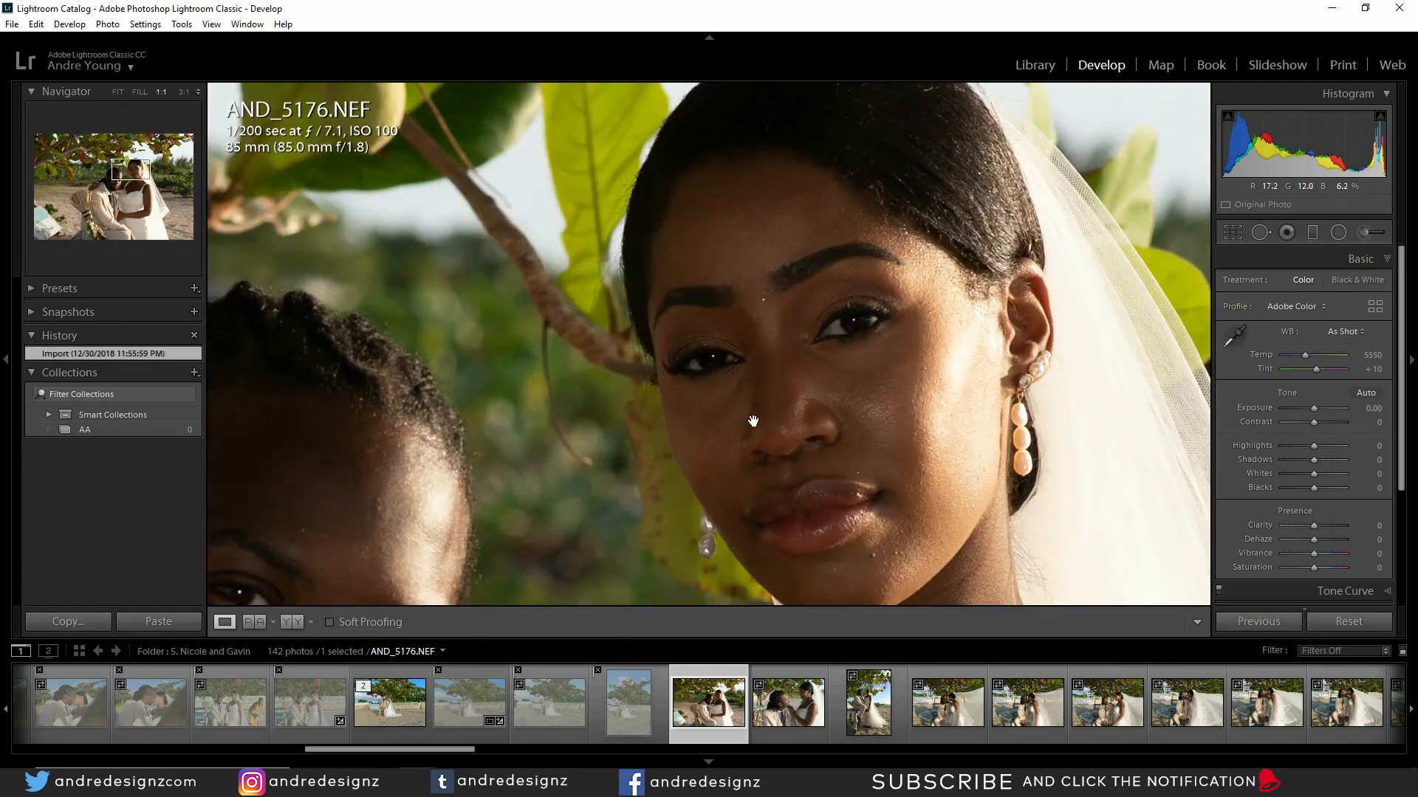
Step: Heal the small spots on the bride's forehead, between her brows, above her lip and on her chin using Spot Removal at size 8
{"action": "left_click", "coordinate": [1258, 232]}
{"action": "scroll", "coordinate": [747, 311], "scroll_direction": "down", "scroll_amount": 8}
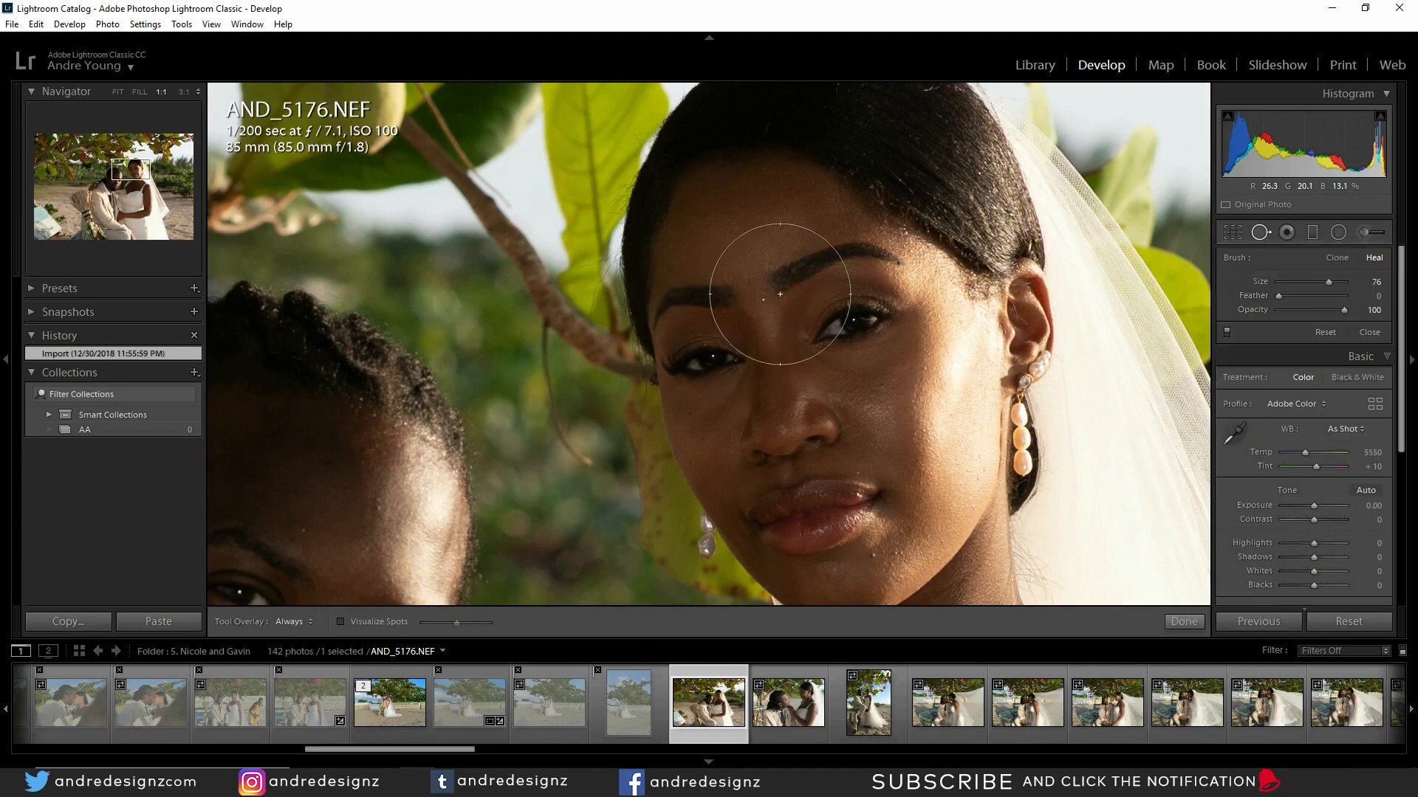
{"action": "scroll", "coordinate": [767, 312], "scroll_direction": "down", "scroll_amount": 5}
{"action": "left_click", "coordinate": [762, 299]}
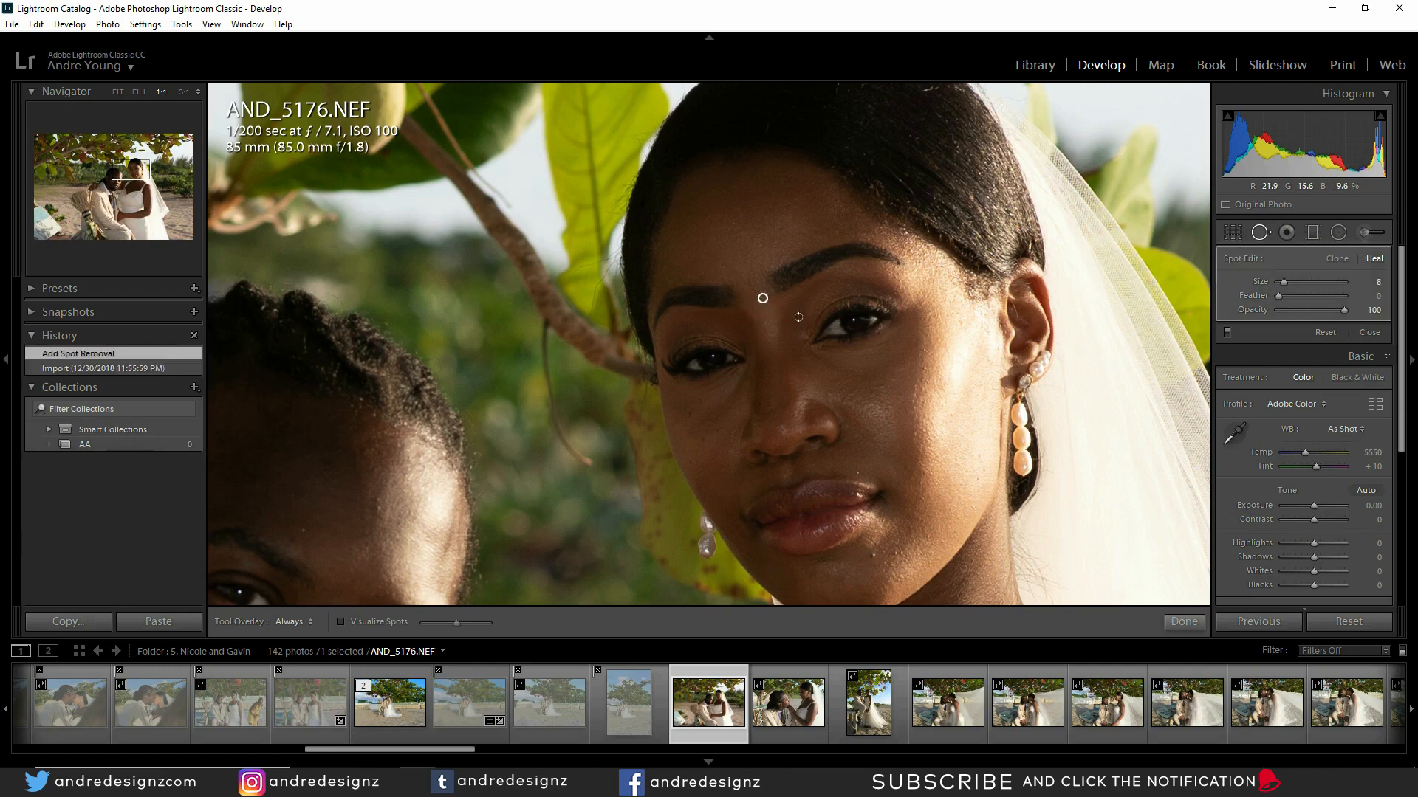
{"action": "left_click", "coordinate": [760, 244]}
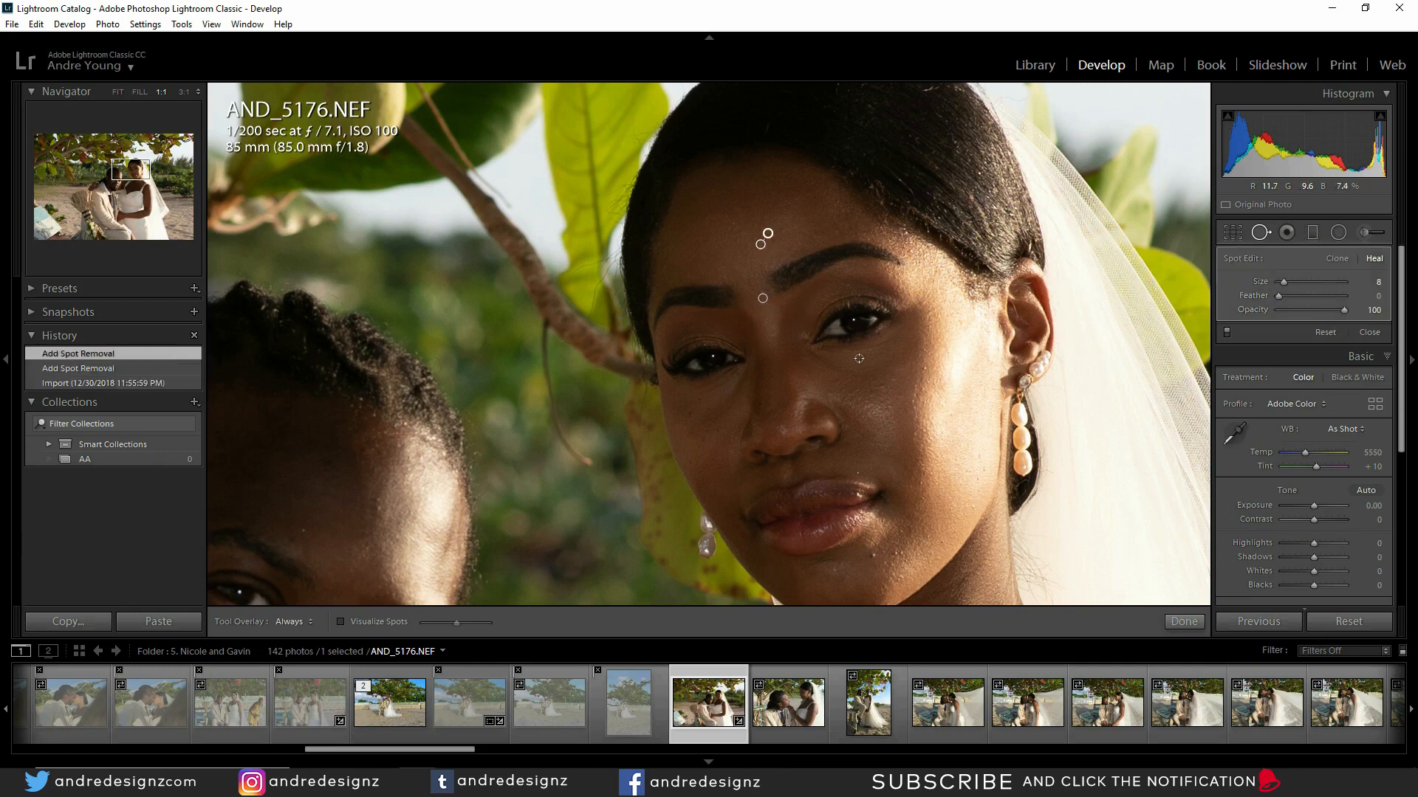
{"action": "left_click", "coordinate": [859, 473]}
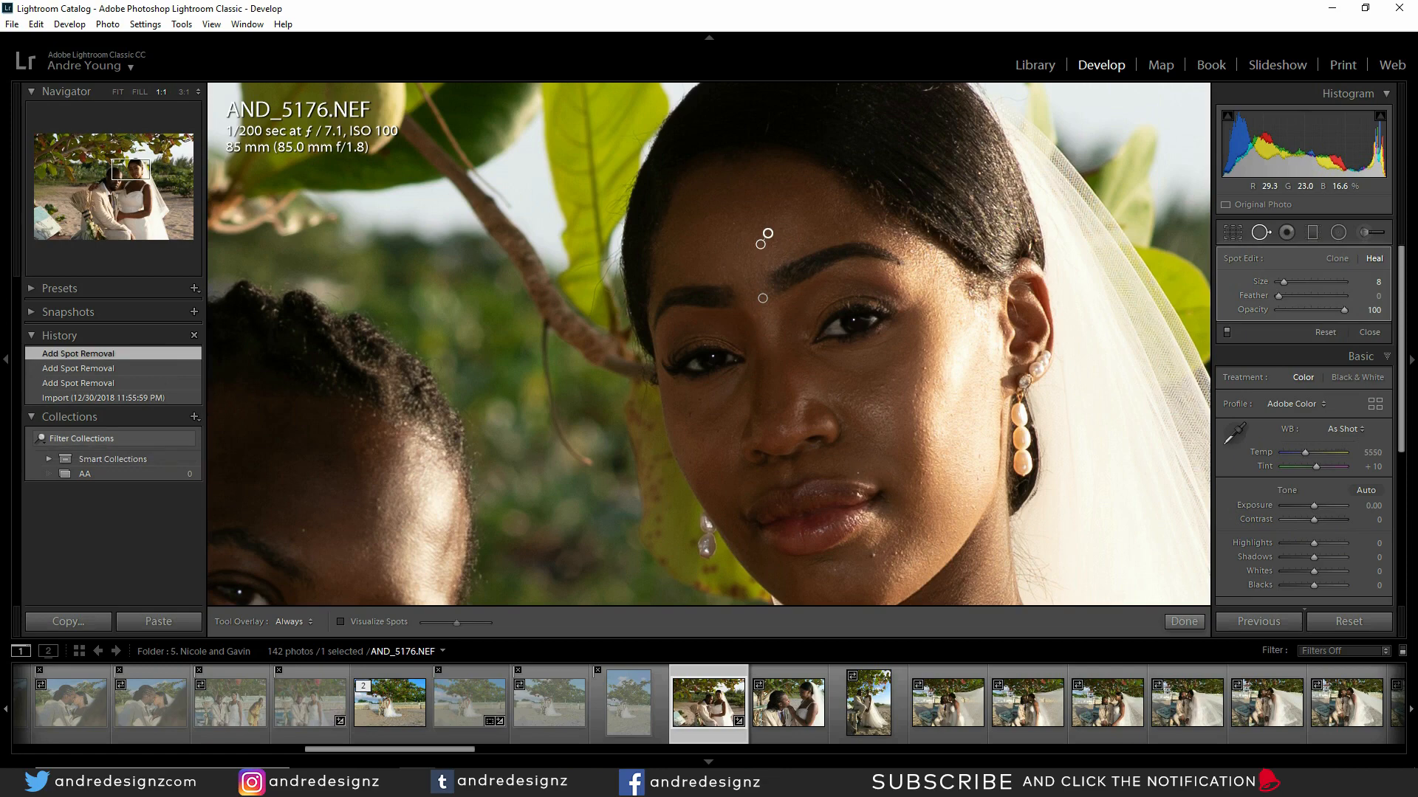
{"action": "left_click", "coordinate": [873, 554]}
{"action": "left_click", "coordinate": [895, 553]}
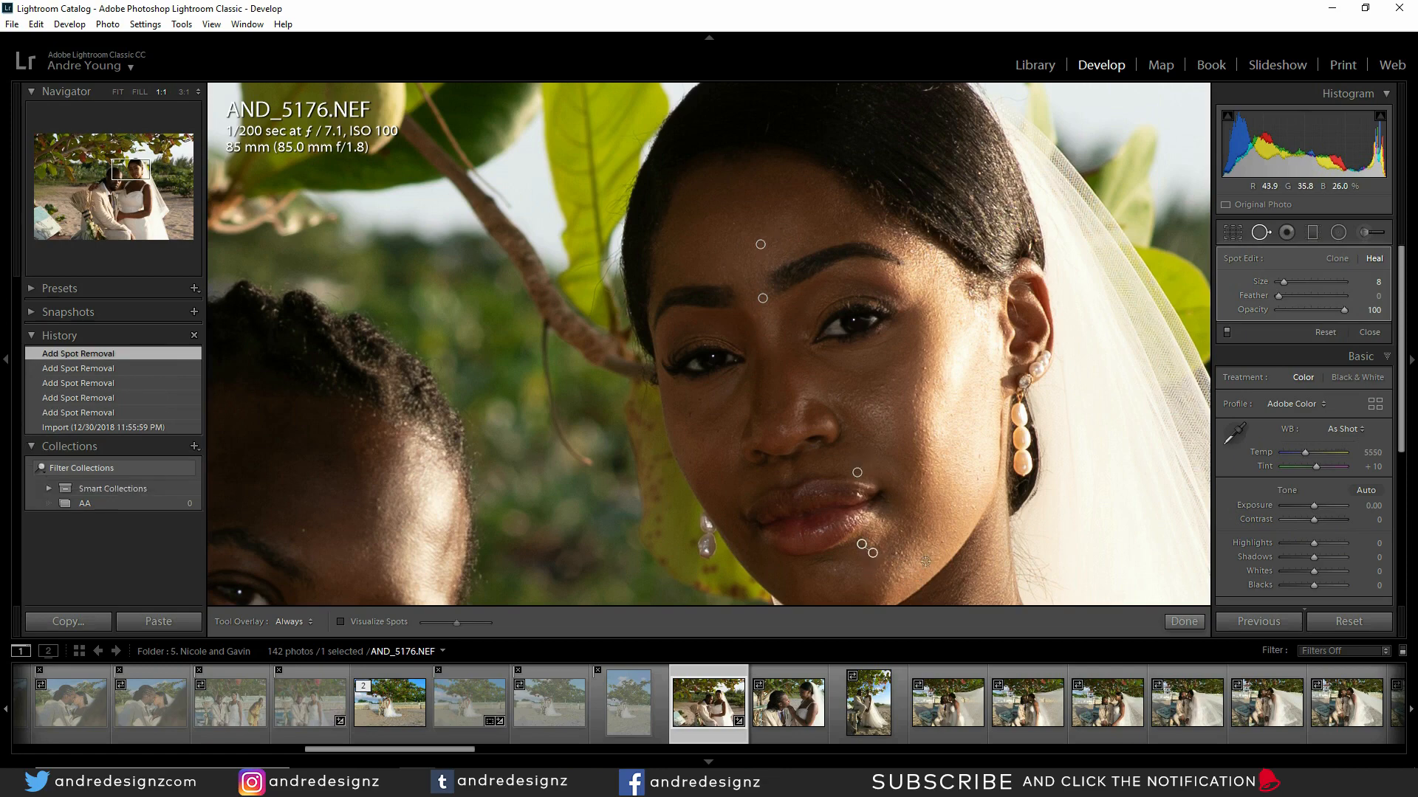
Step: Heal the small spots on the groom's forehead, cheek and jaw with Spot Removal at size 8 and check the whole photo
{"action": "left_click_drag", "start_coordinate": [450, 524], "coordinate": [689, 153]}
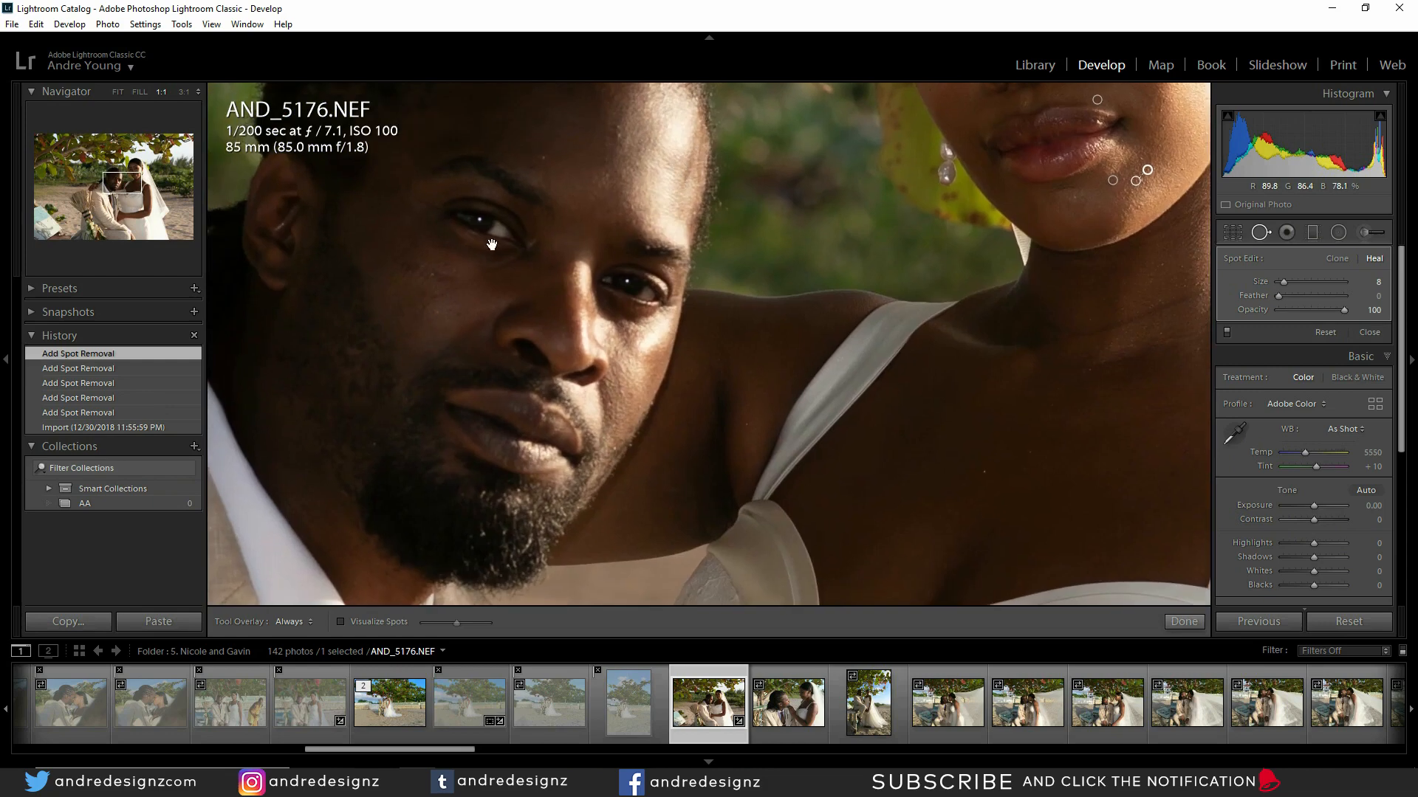
{"action": "left_click_drag", "start_coordinate": [486, 254], "coordinate": [516, 304]}
{"action": "left_click", "coordinate": [575, 210]}
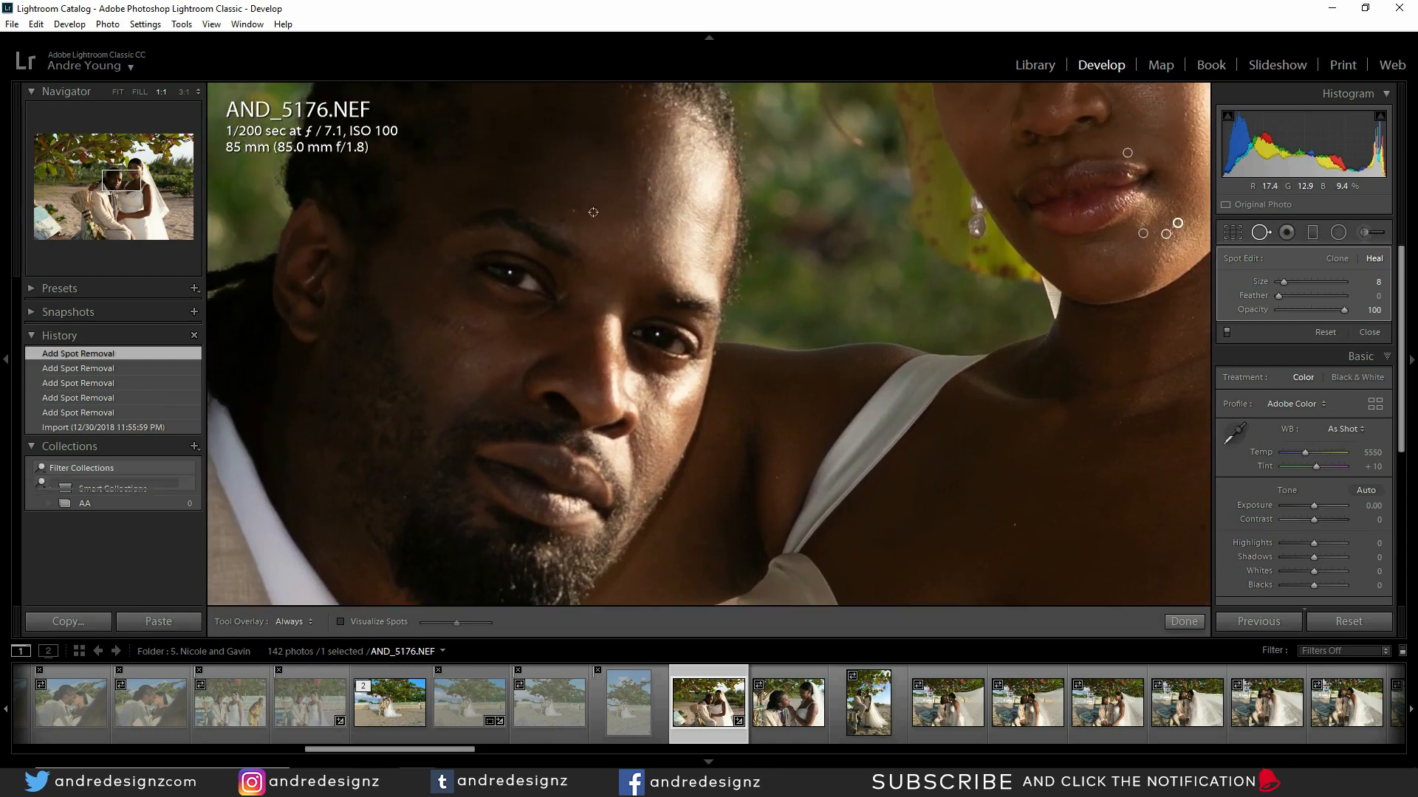
{"action": "left_click", "coordinate": [650, 190]}
{"action": "left_click", "coordinate": [650, 179]}
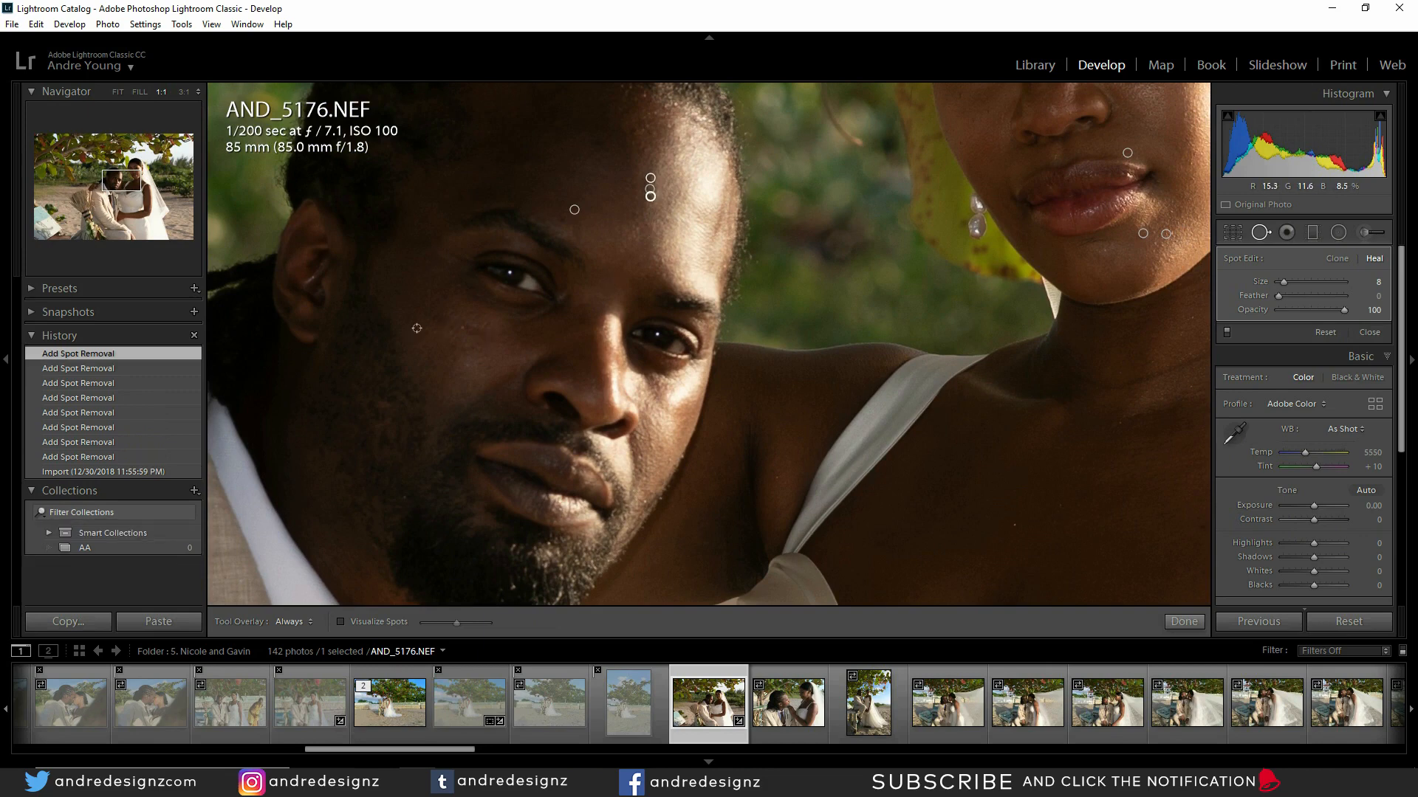
{"action": "left_click", "coordinate": [462, 327]}
{"action": "left_click", "coordinate": [467, 364]}
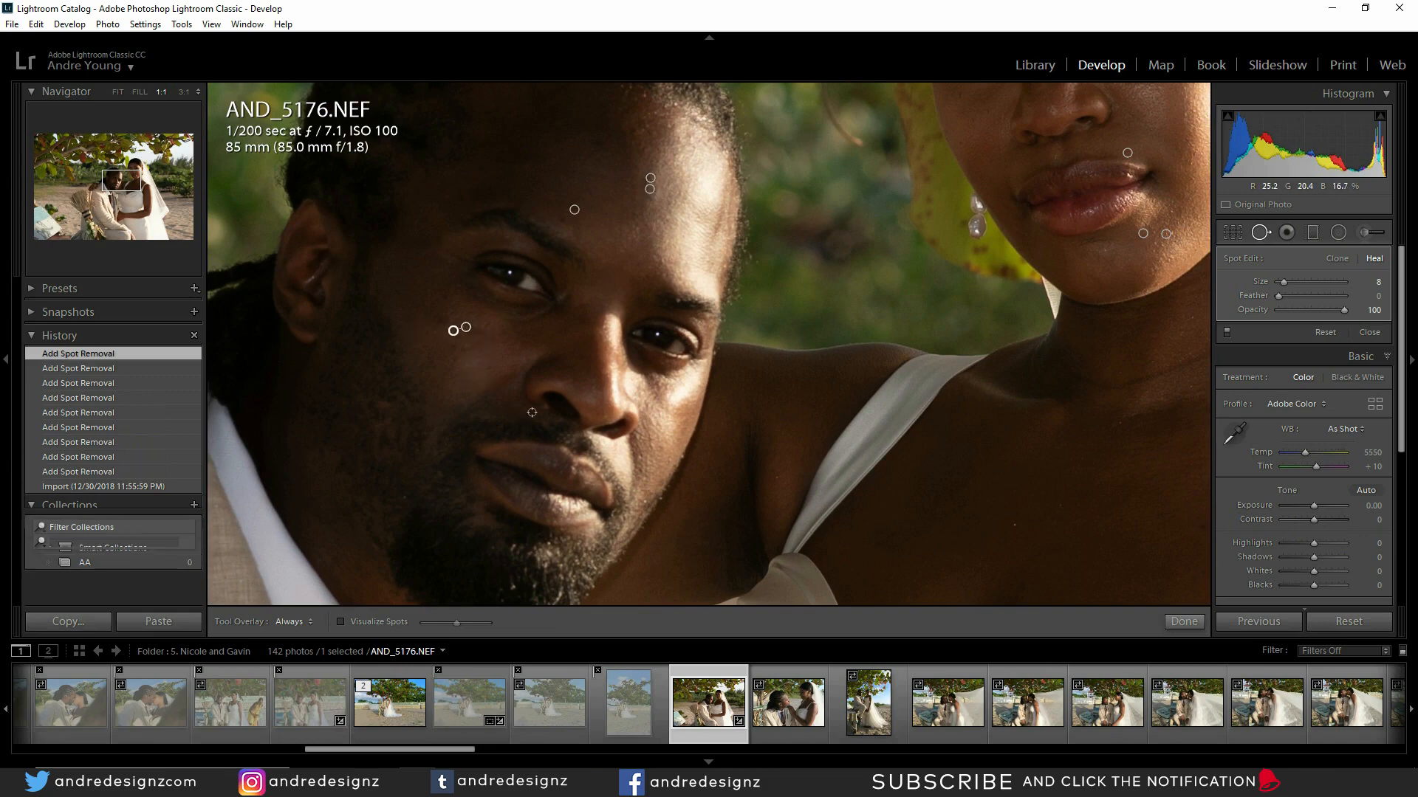
{"action": "left_click", "coordinate": [407, 500]}
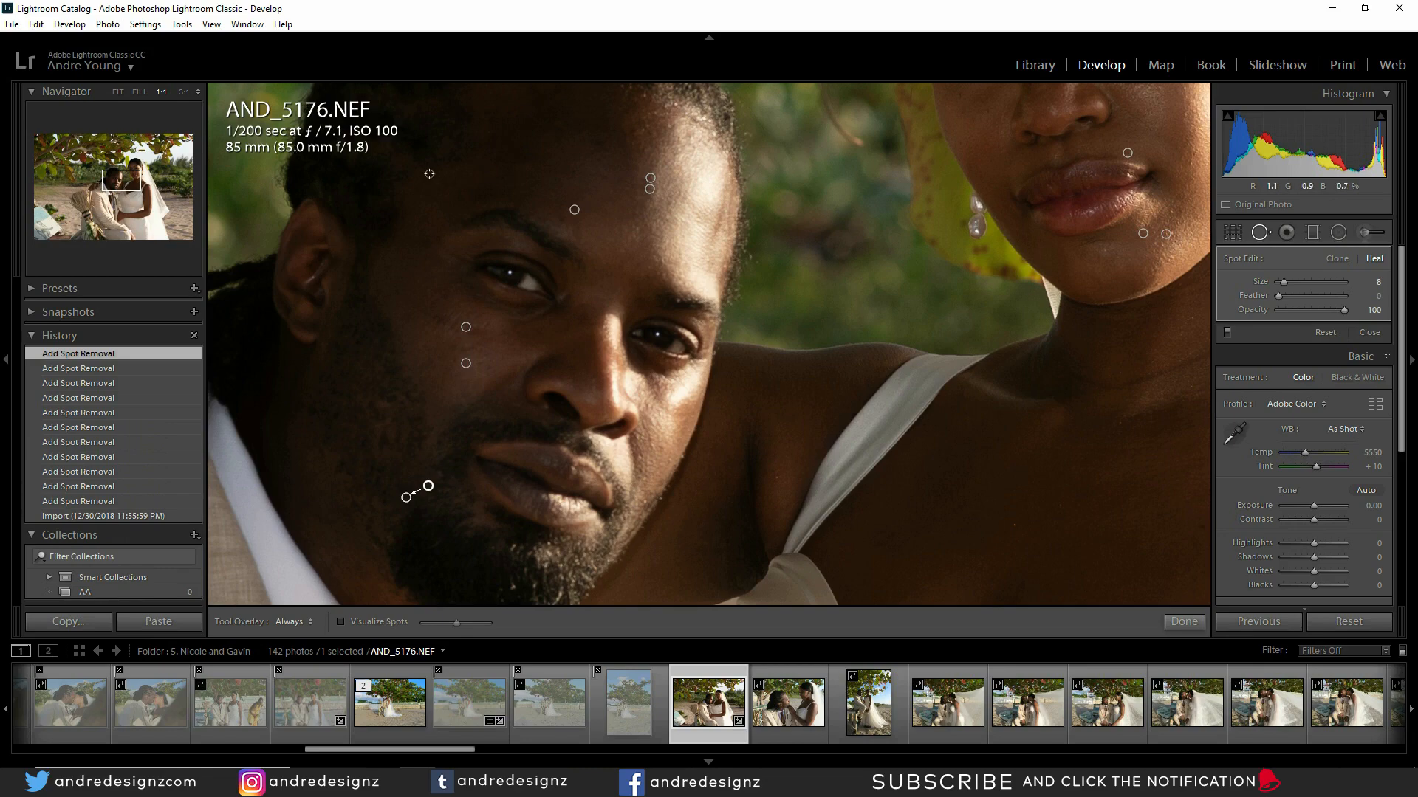
{"action": "left_click", "coordinate": [1183, 621]}
{"action": "left_click", "coordinate": [996, 463]}
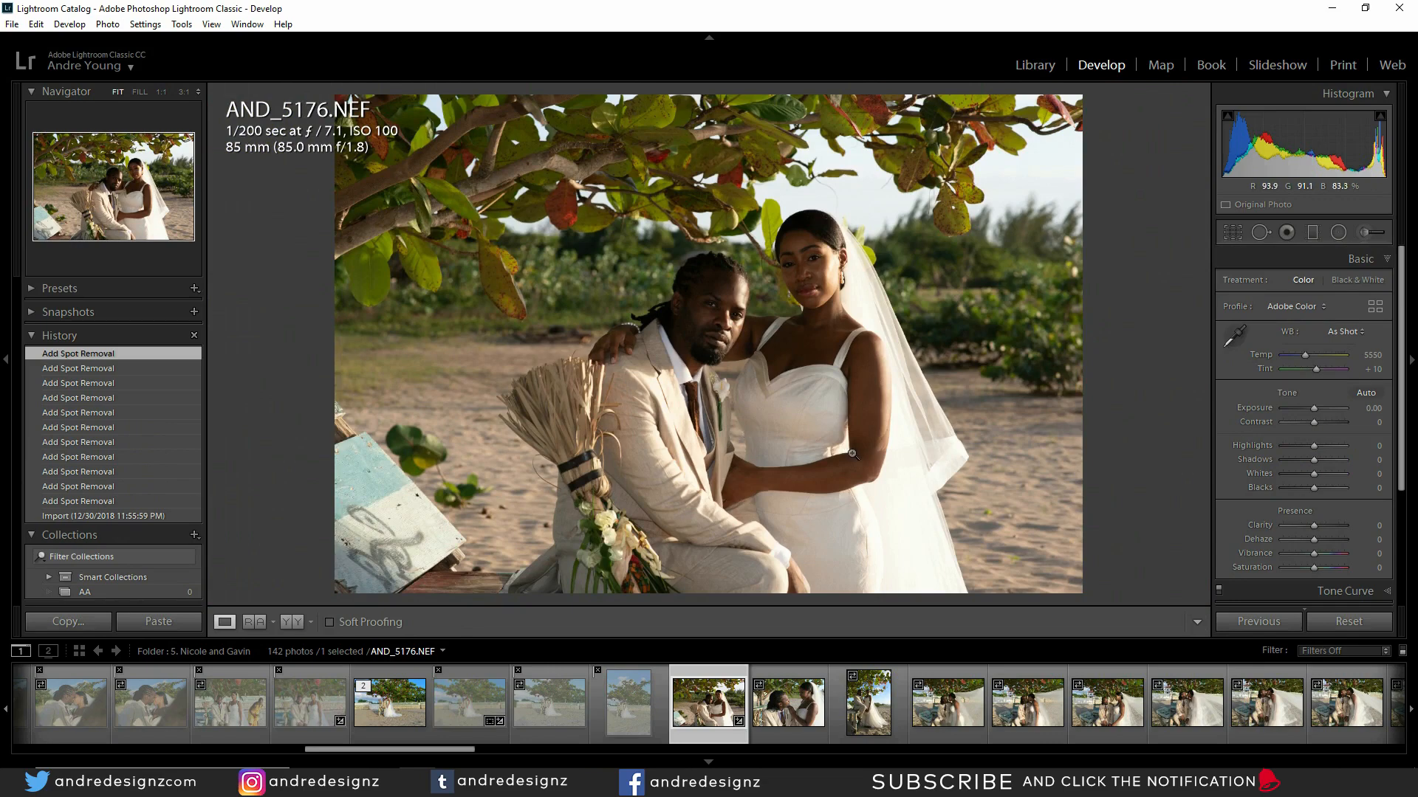
{"action": "left_click", "coordinate": [846, 361]}
{"action": "left_click", "coordinate": [823, 314]}
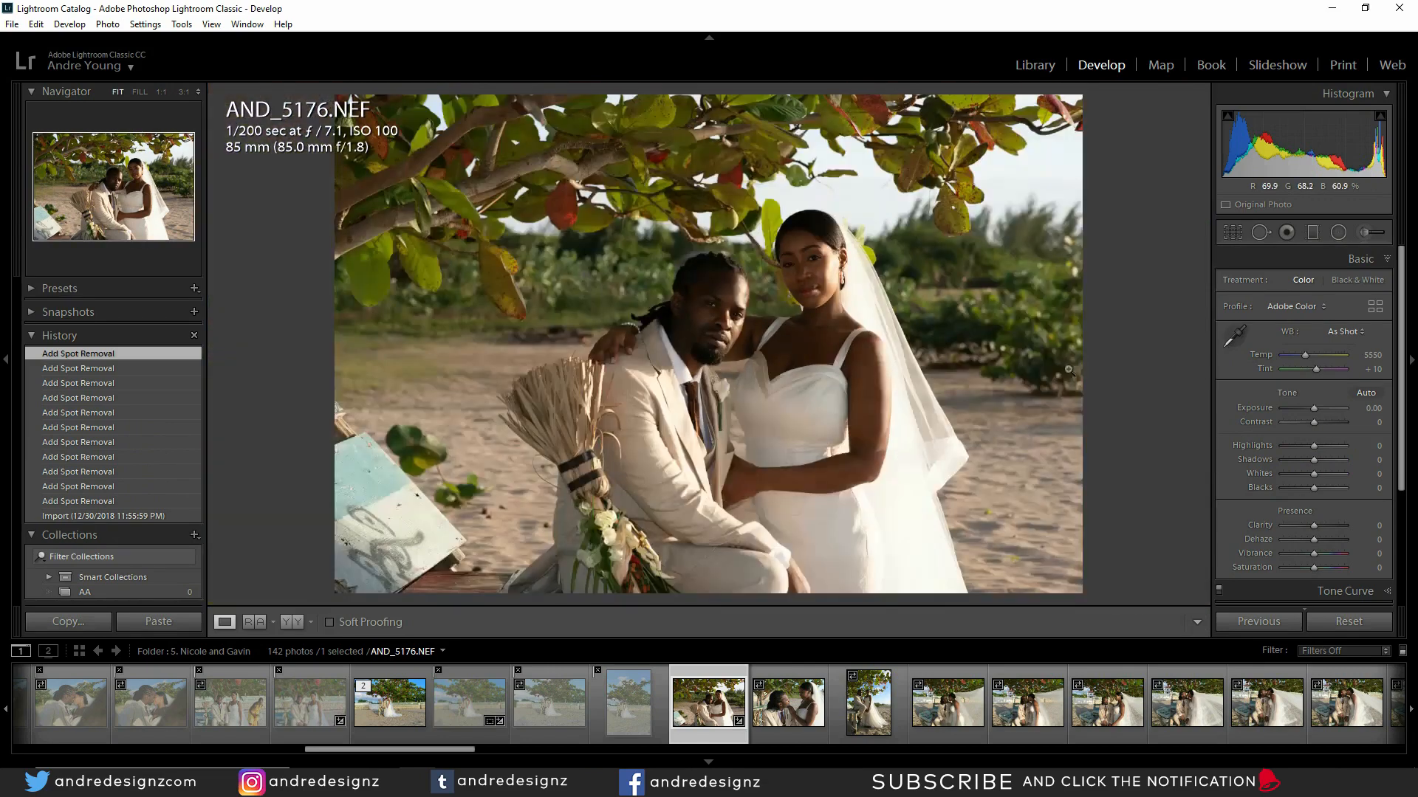
Step: Apply Auto tone to AND_5176.NEF and set Exposure to +0.24, Shadows to +90 and Dehaze to +17
{"action": "left_click", "coordinate": [1365, 392]}
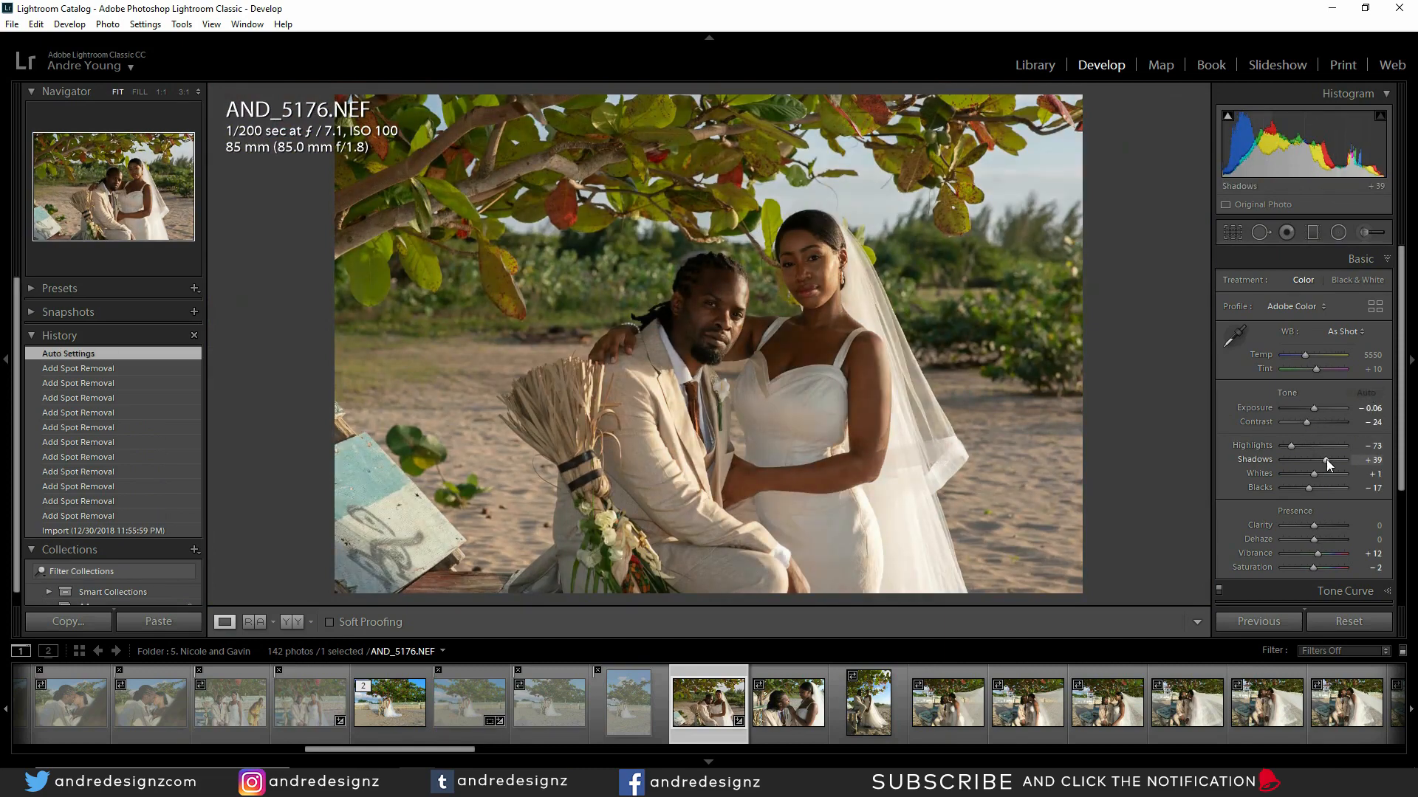
{"action": "double_click", "coordinate": [1317, 408]}
{"action": "left_click_drag", "start_coordinate": [1317, 407], "coordinate": [1317, 409]}
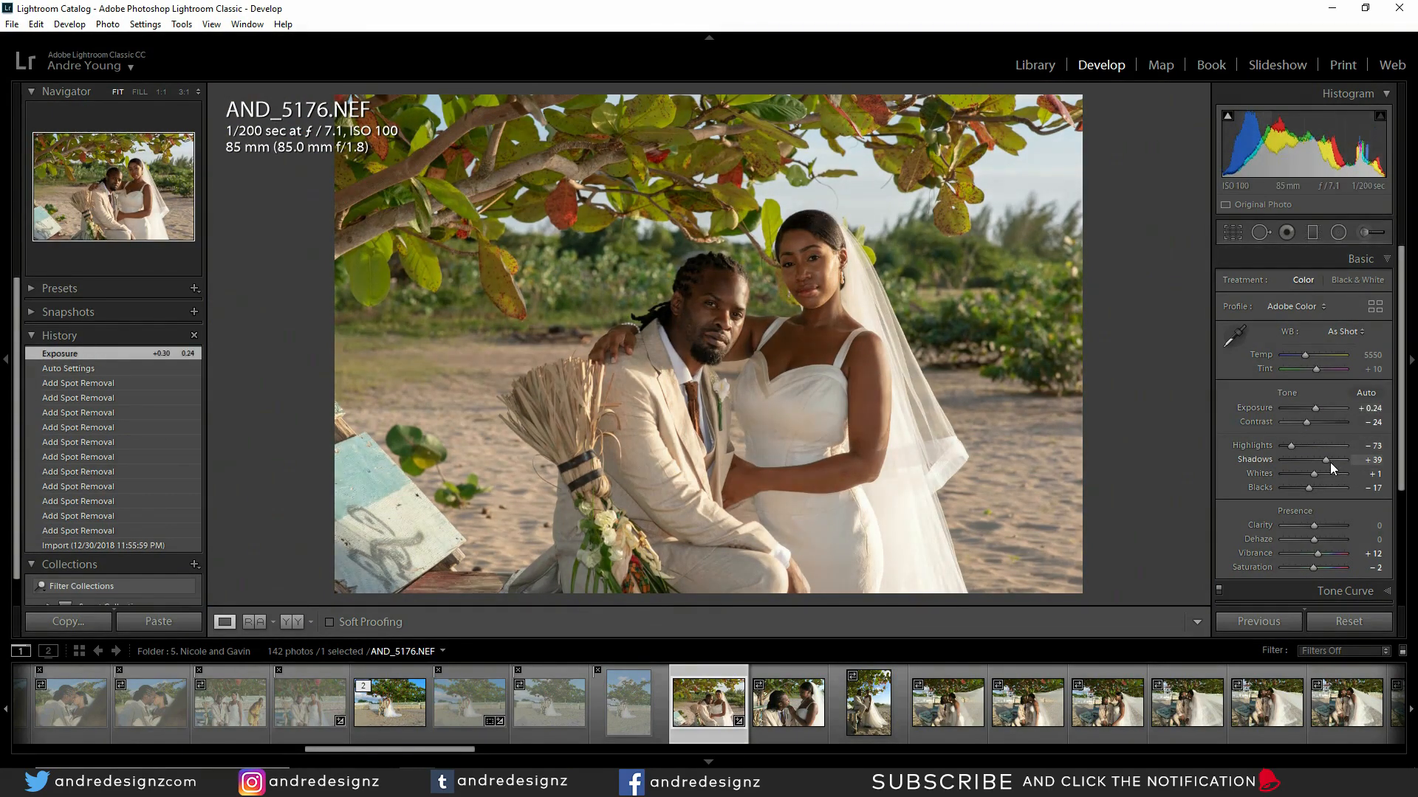
{"action": "left_click_drag", "start_coordinate": [1327, 462], "coordinate": [1348, 458]}
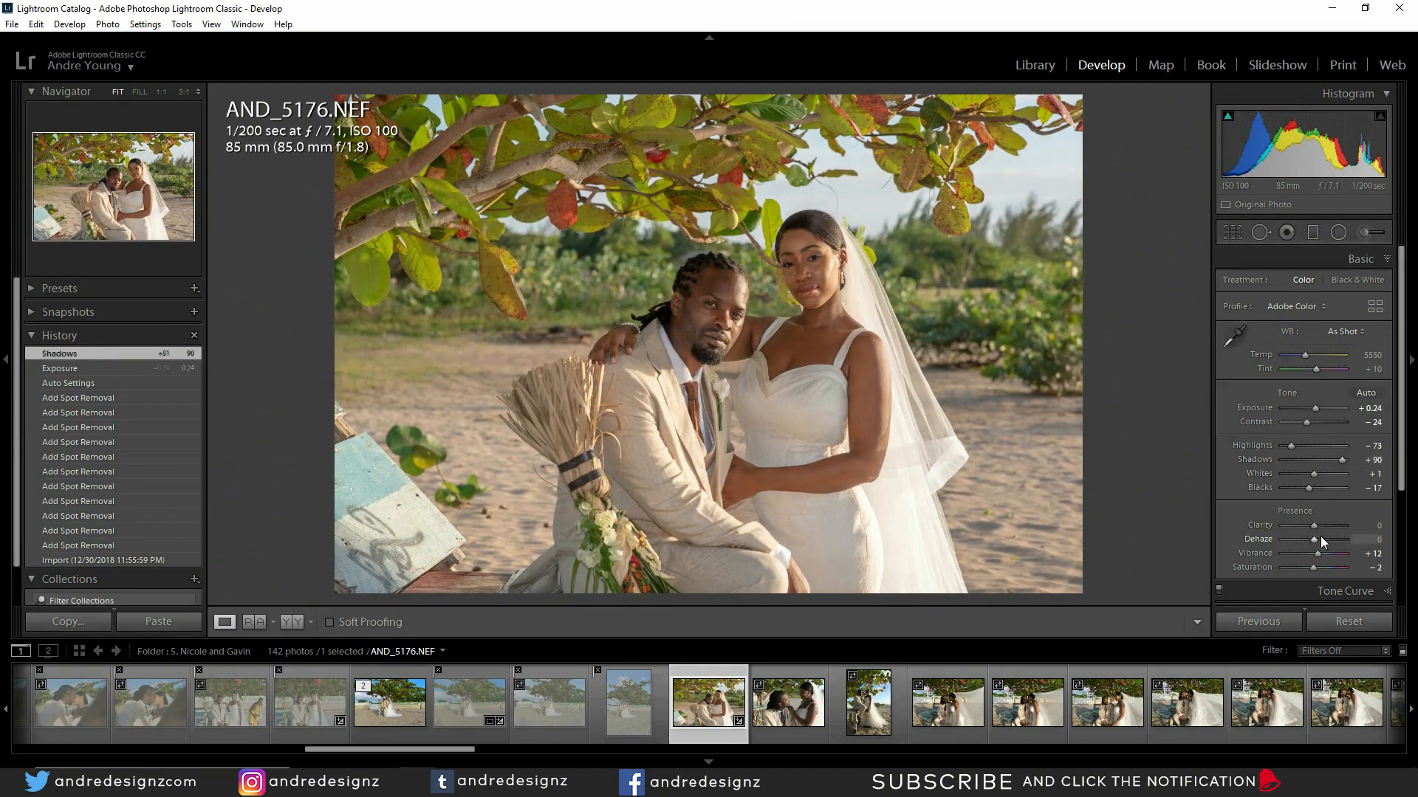
{"action": "left_click_drag", "start_coordinate": [1317, 536], "coordinate": [1321, 537]}
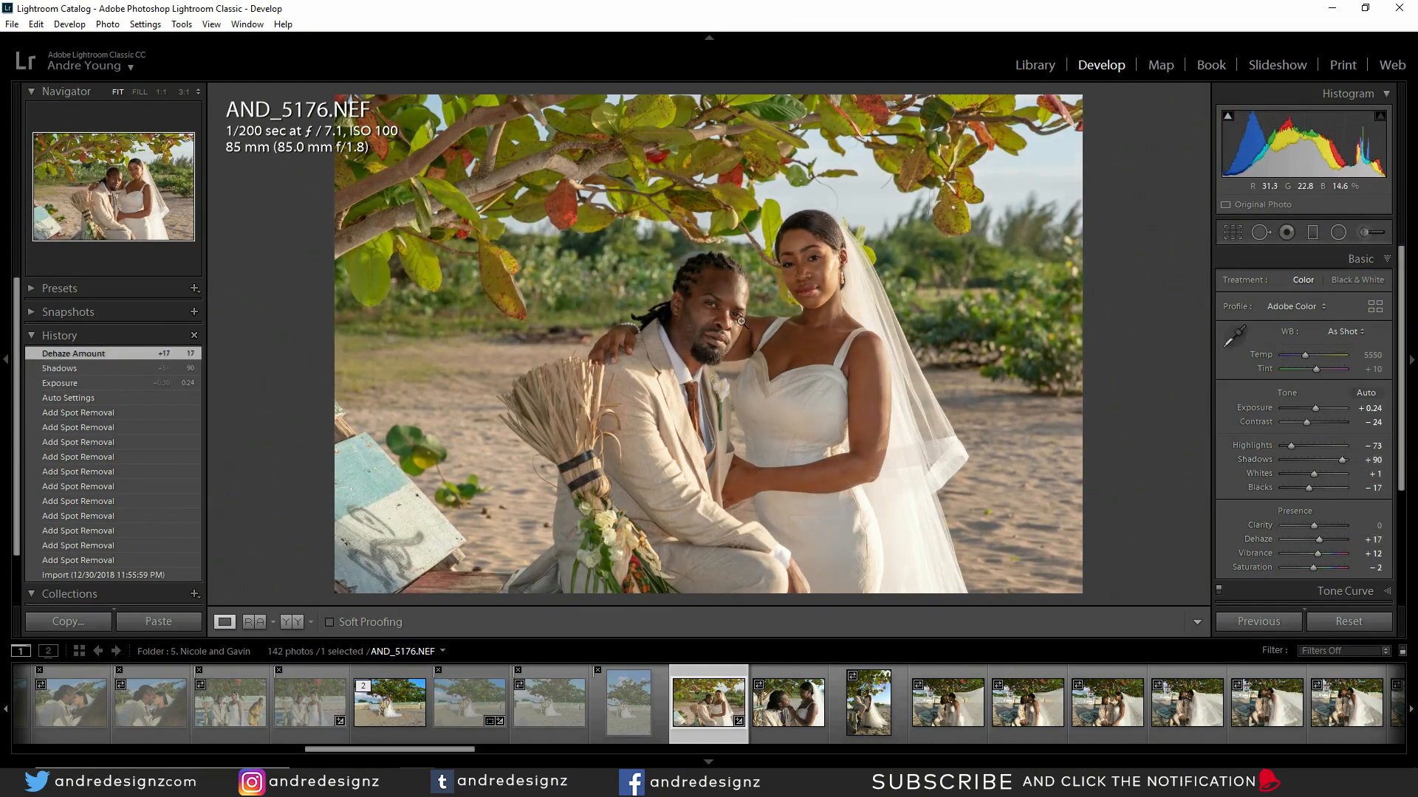
Step: Crop AND_5176.NEF tighter around the couple at the original aspect ratio, trimming the beach beside the bouquet and the upper foliage
{"action": "left_click", "coordinate": [1233, 233]}
{"action": "left_click_drag", "start_coordinate": [337, 343], "coordinate": [432, 345]}
{"action": "left_click_drag", "start_coordinate": [653, 364], "coordinate": [633, 359]}
{"action": "left_click_drag", "start_coordinate": [401, 345], "coordinate": [415, 347]}
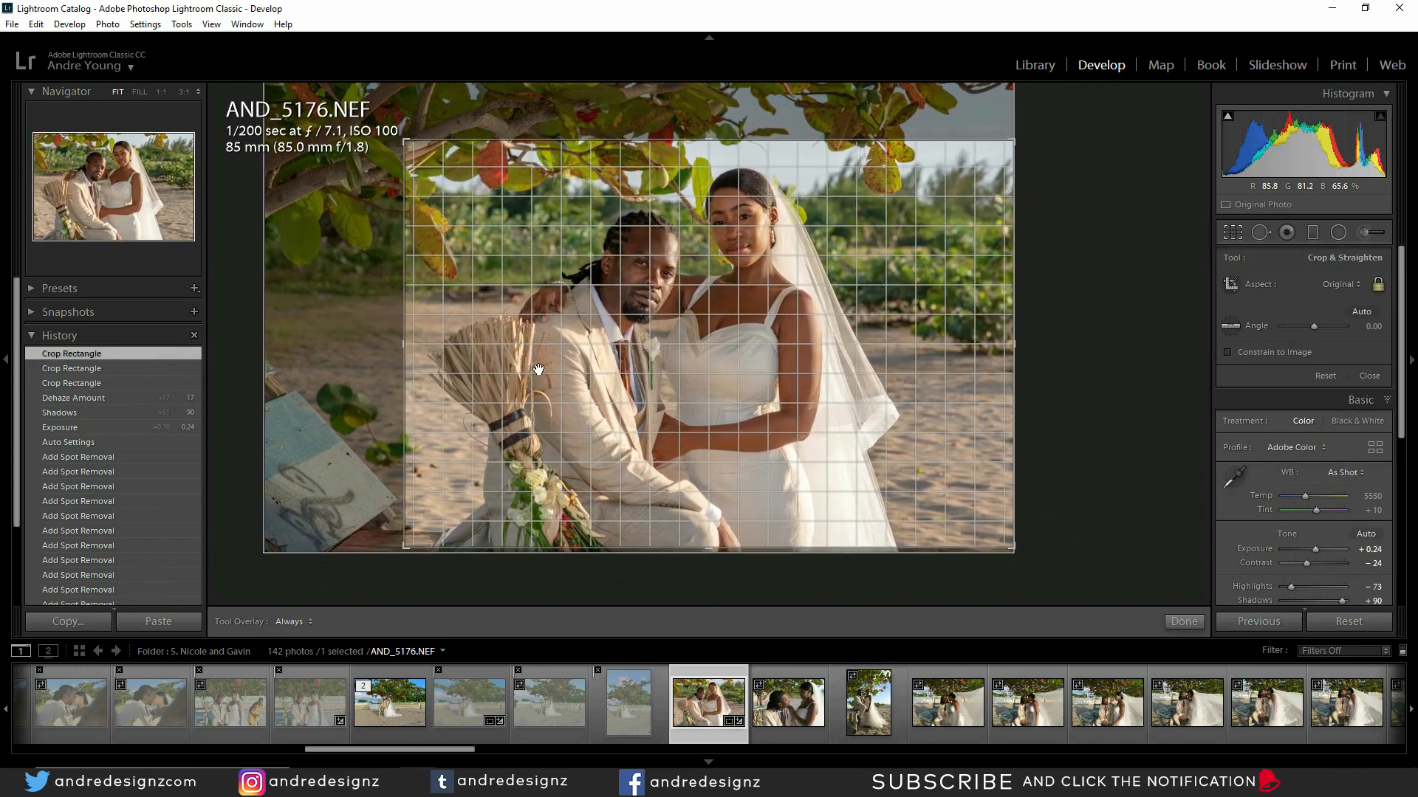
{"action": "key", "text": "Return"}
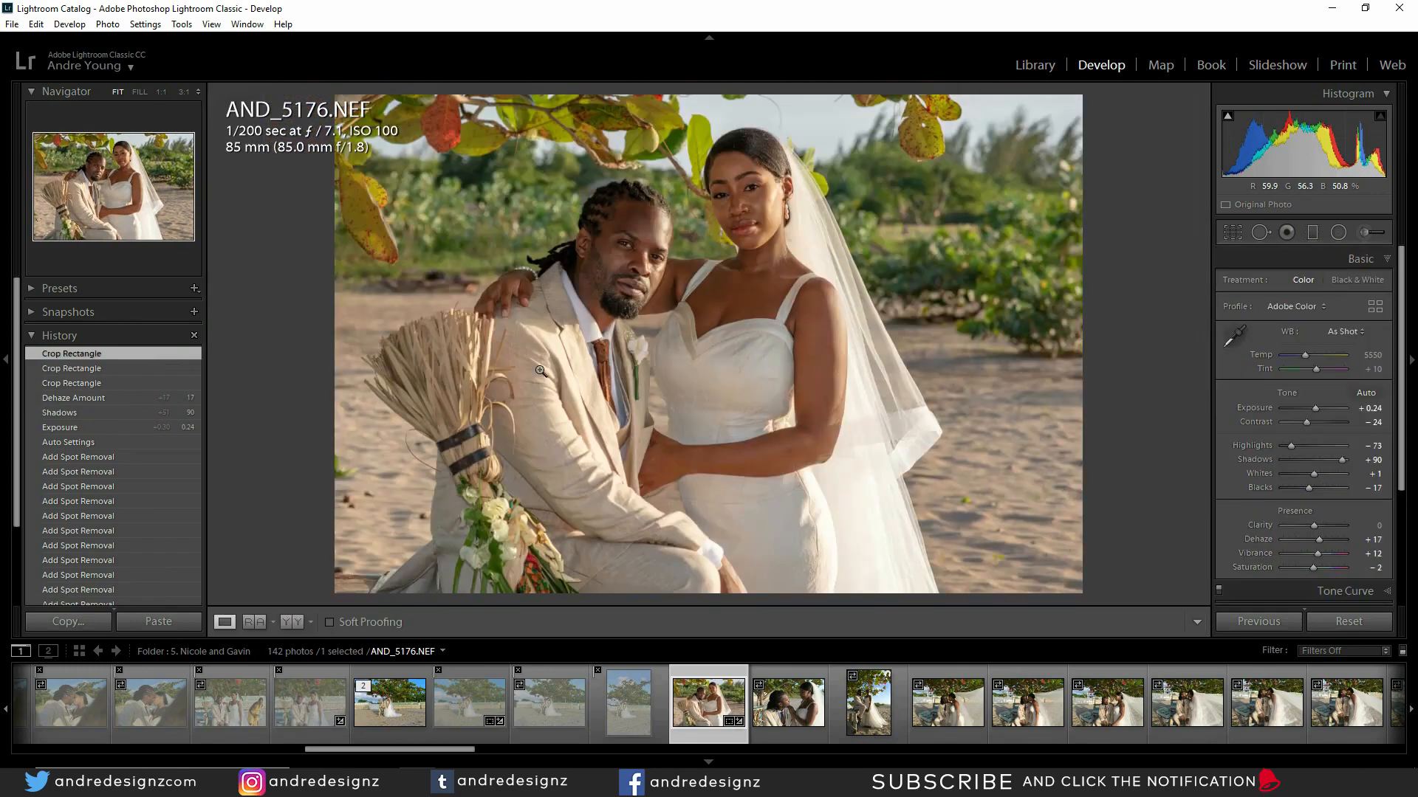
Step: Flag NZ6_1912.NEF, the vertical frame following it and NZ6_1914.NEF as rejected
{"action": "left_click", "coordinate": [751, 685]}
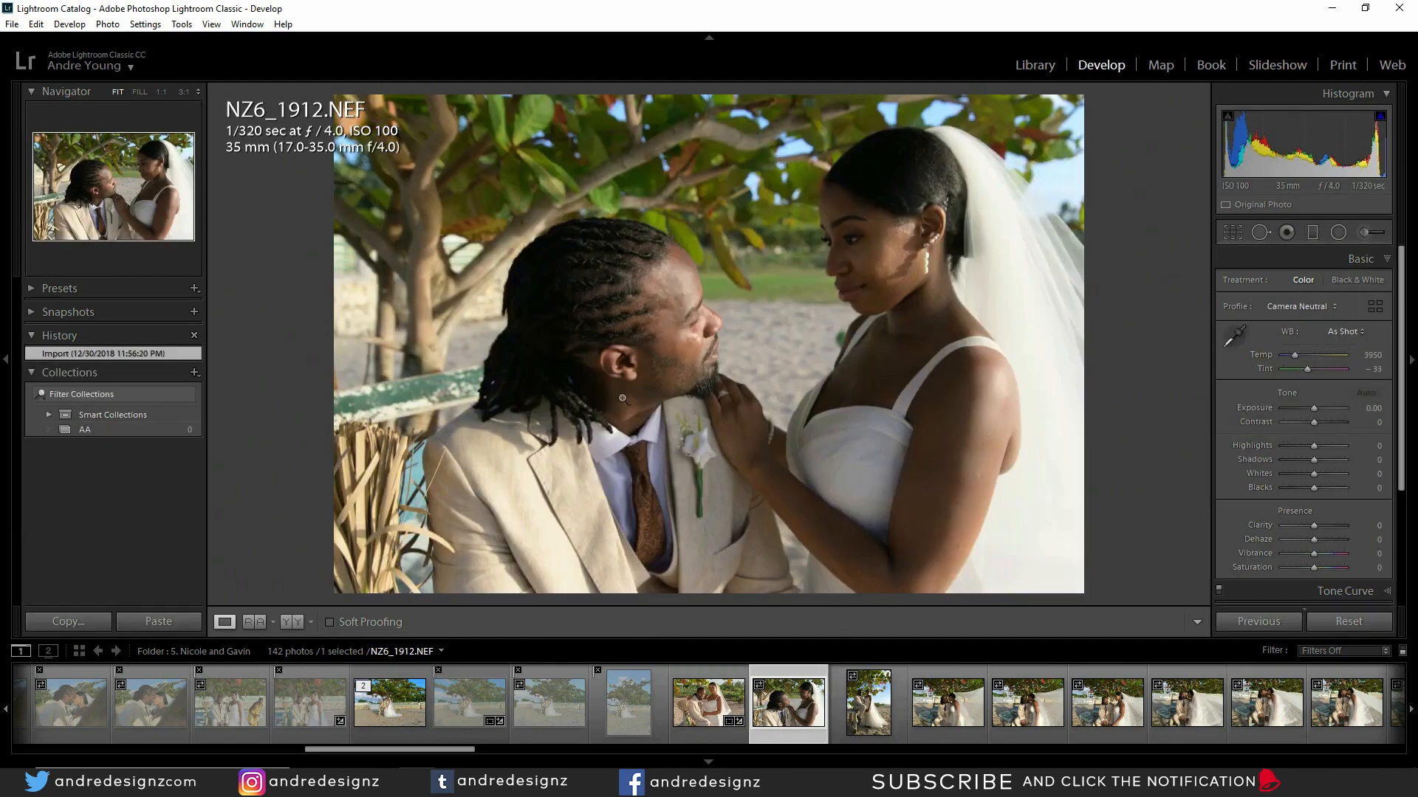
{"action": "key", "text": "Right"}
{"action": "key", "text": "Right"}
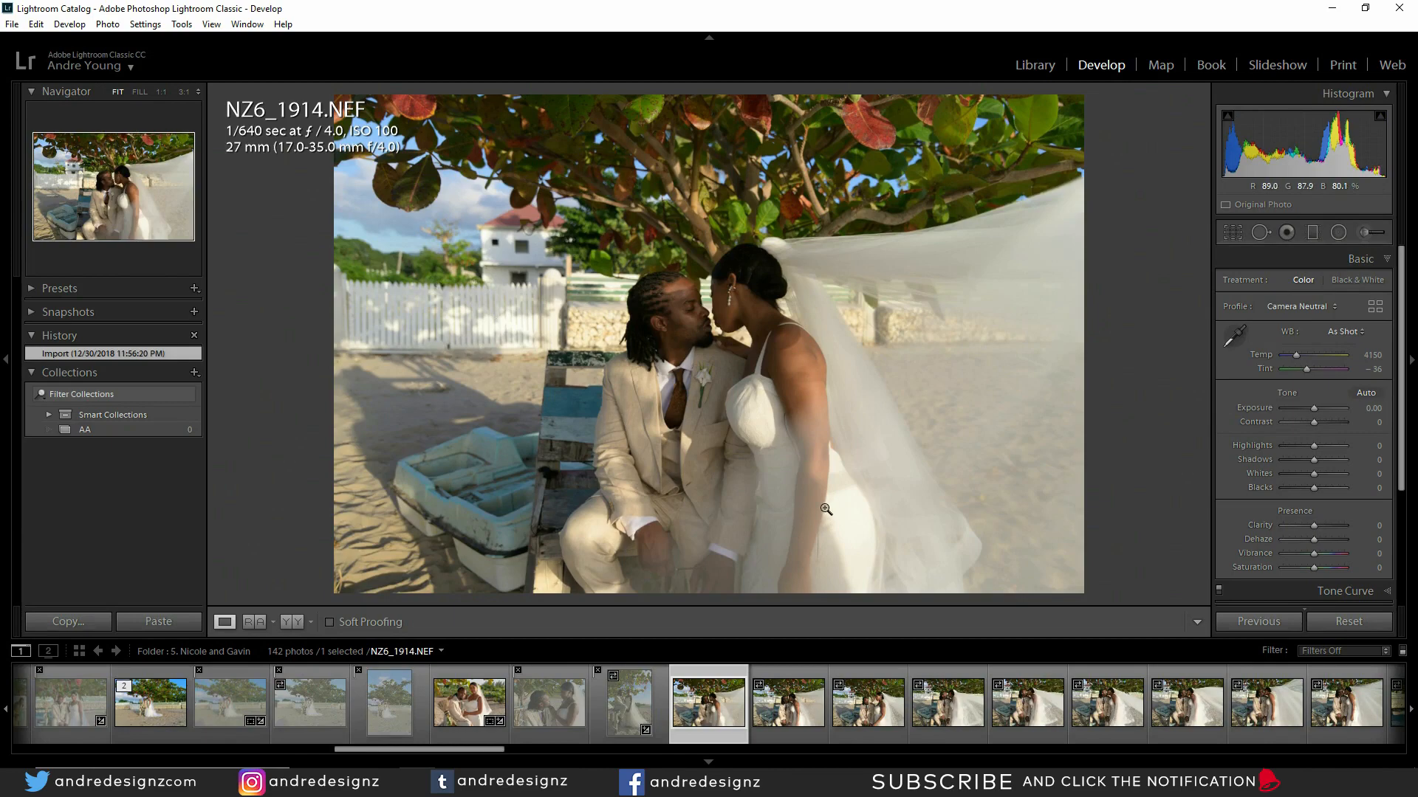
{"action": "key", "text": "Right"}
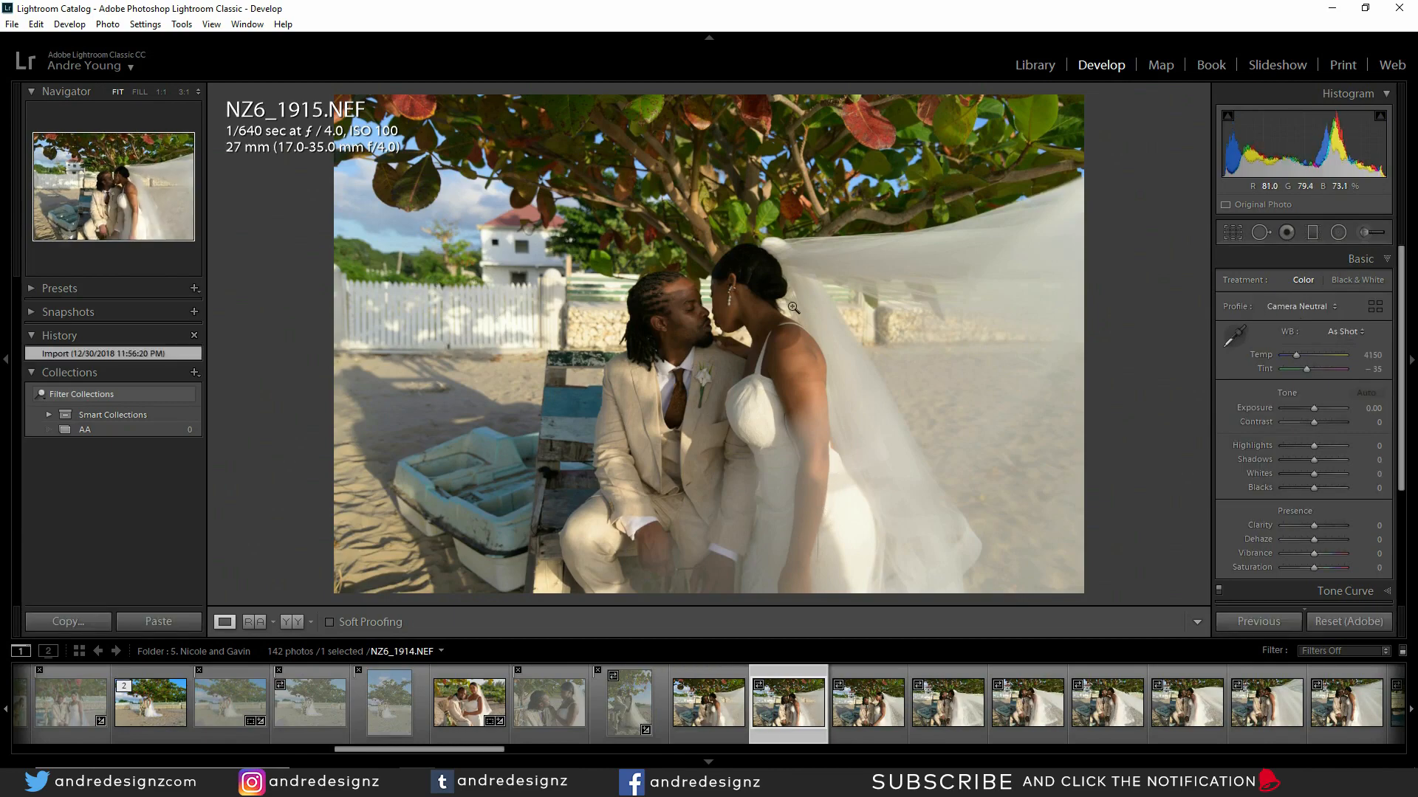
Step: Flag NZ6_1915.NEF as rejected after checking the couple's faces up close, and reject NZ6_1916.NEF
{"action": "left_click", "coordinate": [694, 312]}
{"action": "left_click", "coordinate": [547, 322]}
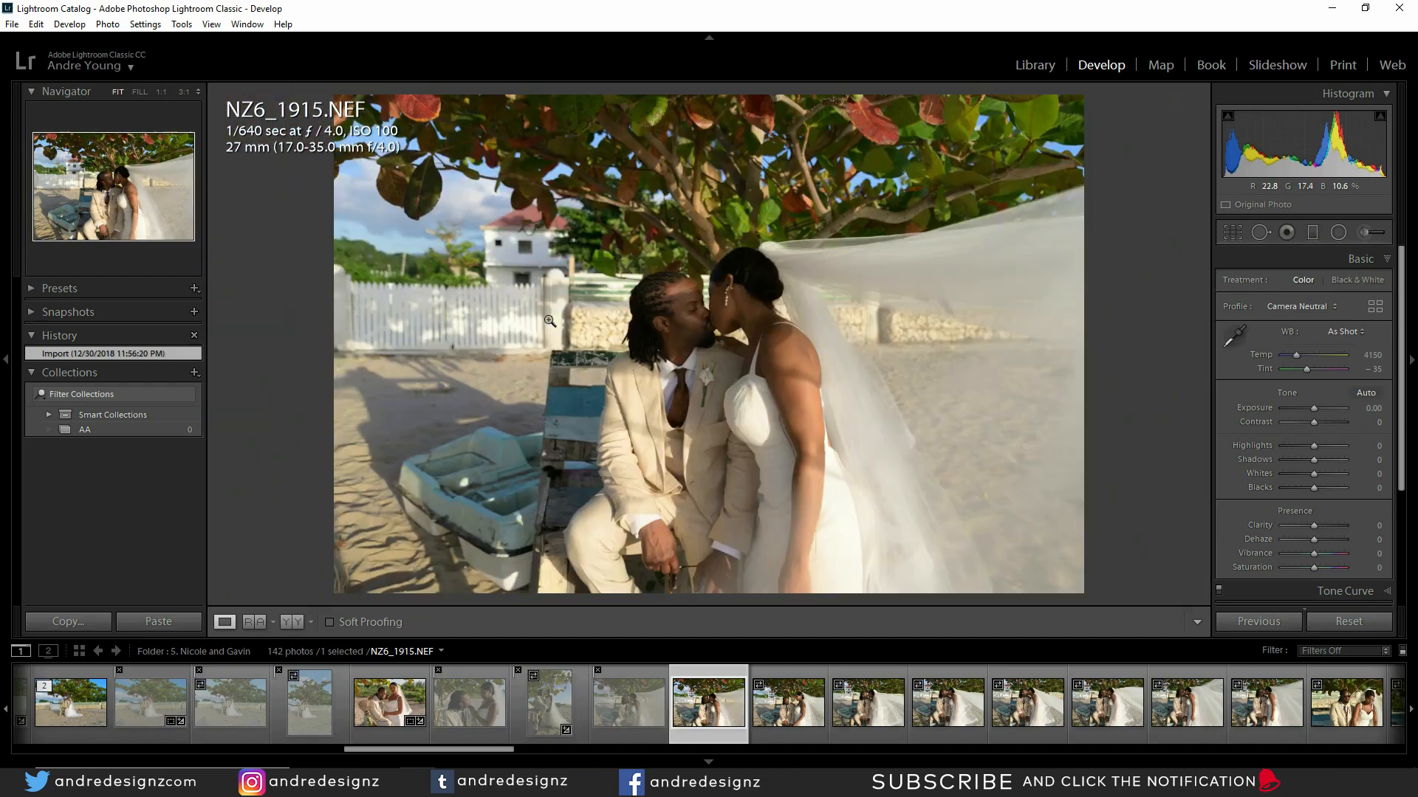
{"action": "key", "text": "Right"}
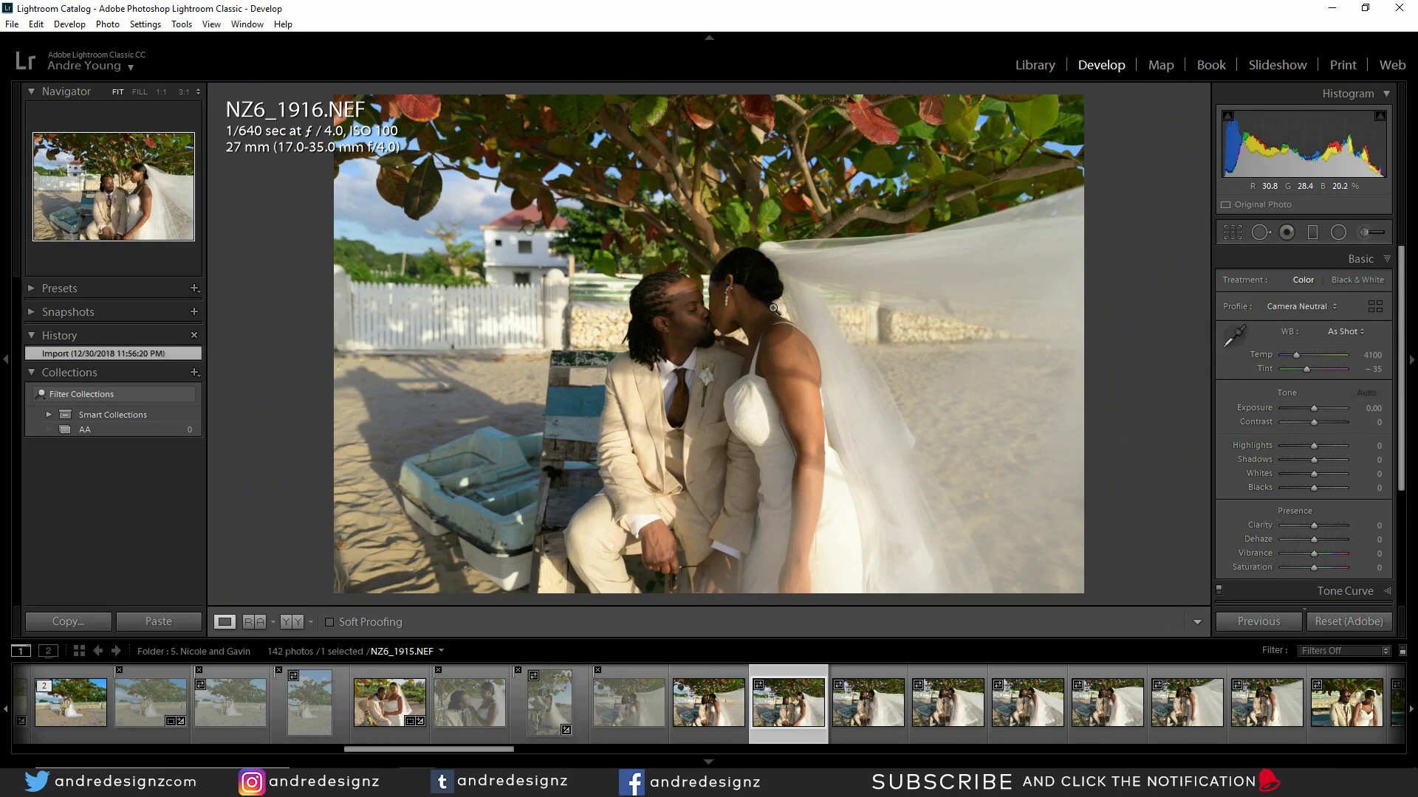
{"action": "key", "text": "Right"}
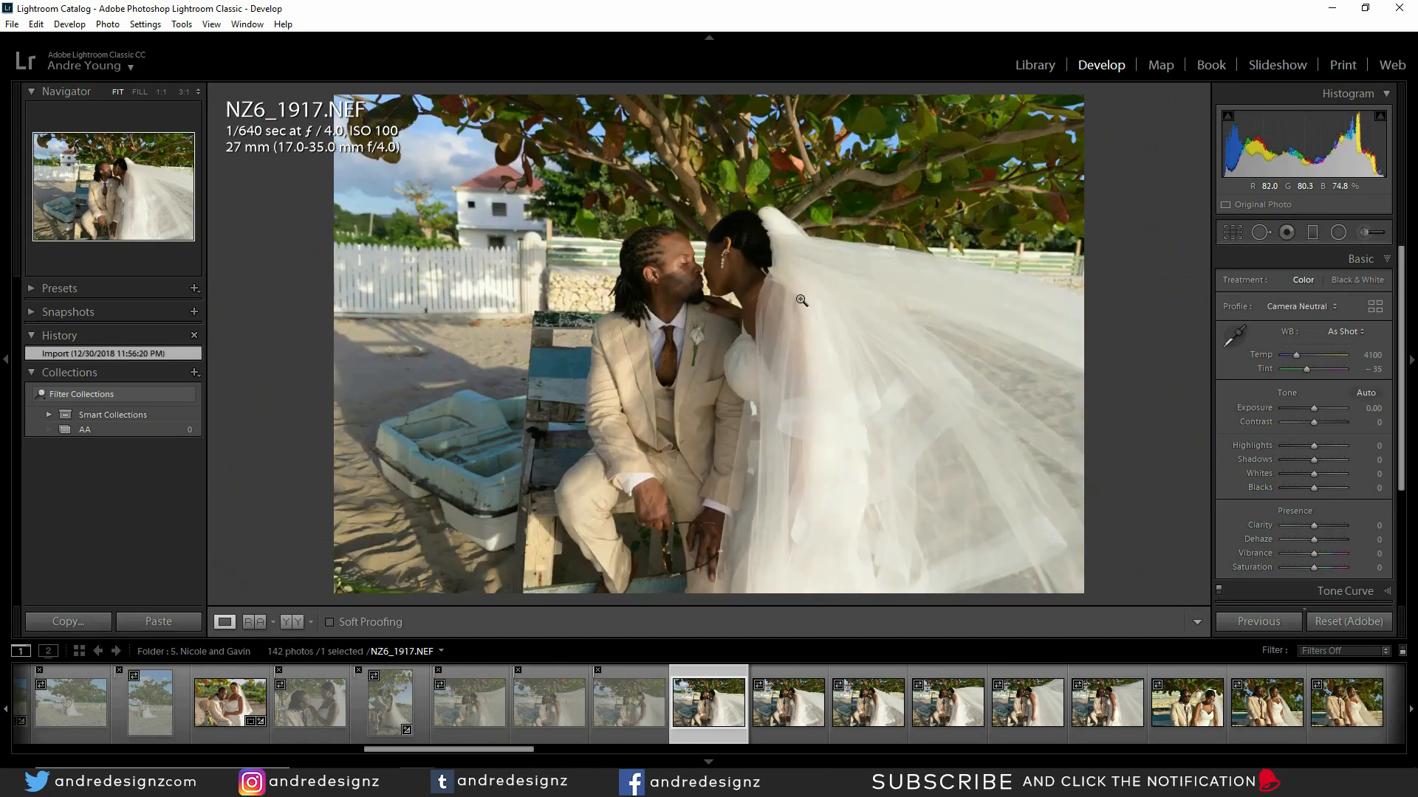
Step: Inspect NZ6_1917.NEF with the flowing veil up close and open NZ6_1918.NEF to compare the two
{"action": "left_click", "coordinate": [1356, 783]}
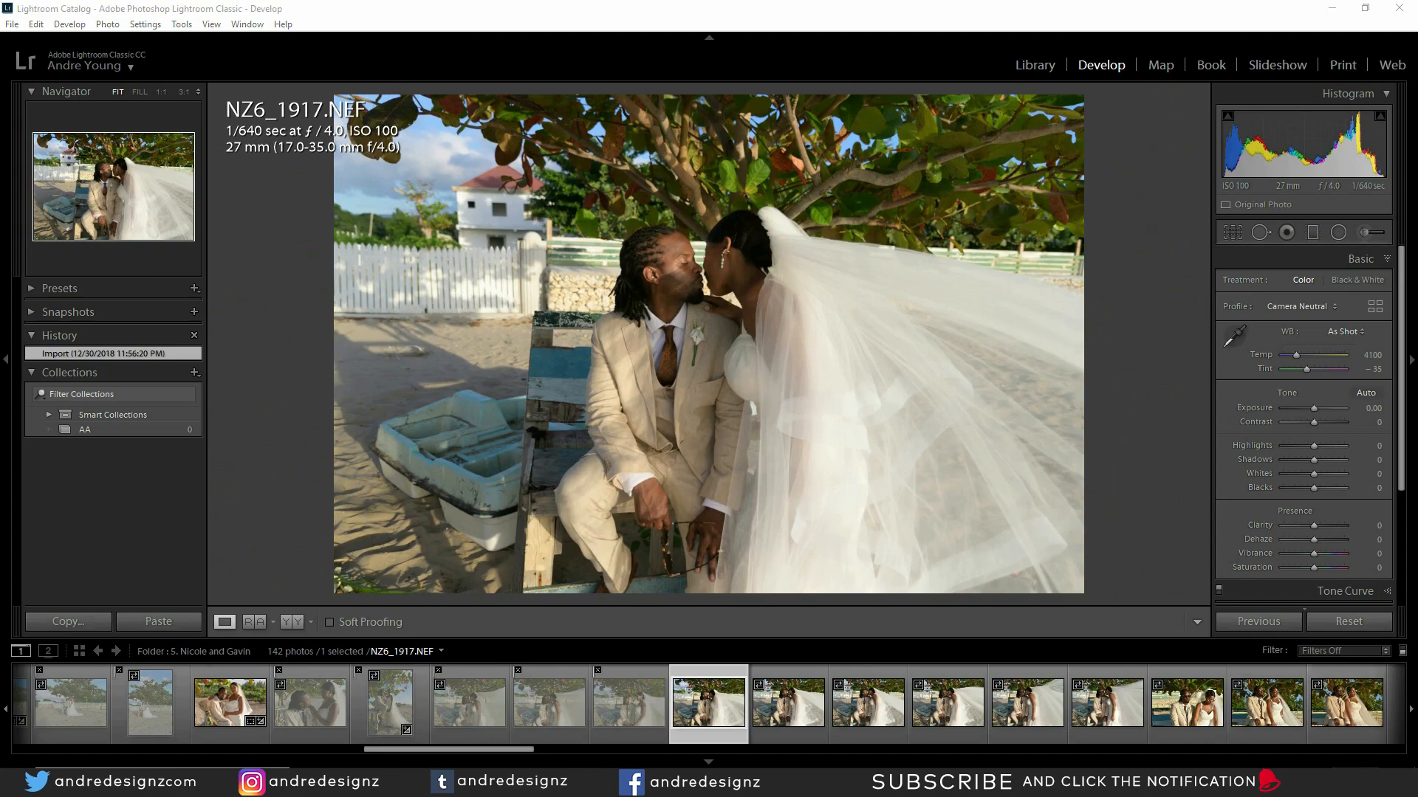
{"action": "left_click", "coordinate": [1054, 189]}
{"action": "left_click", "coordinate": [1047, 233]}
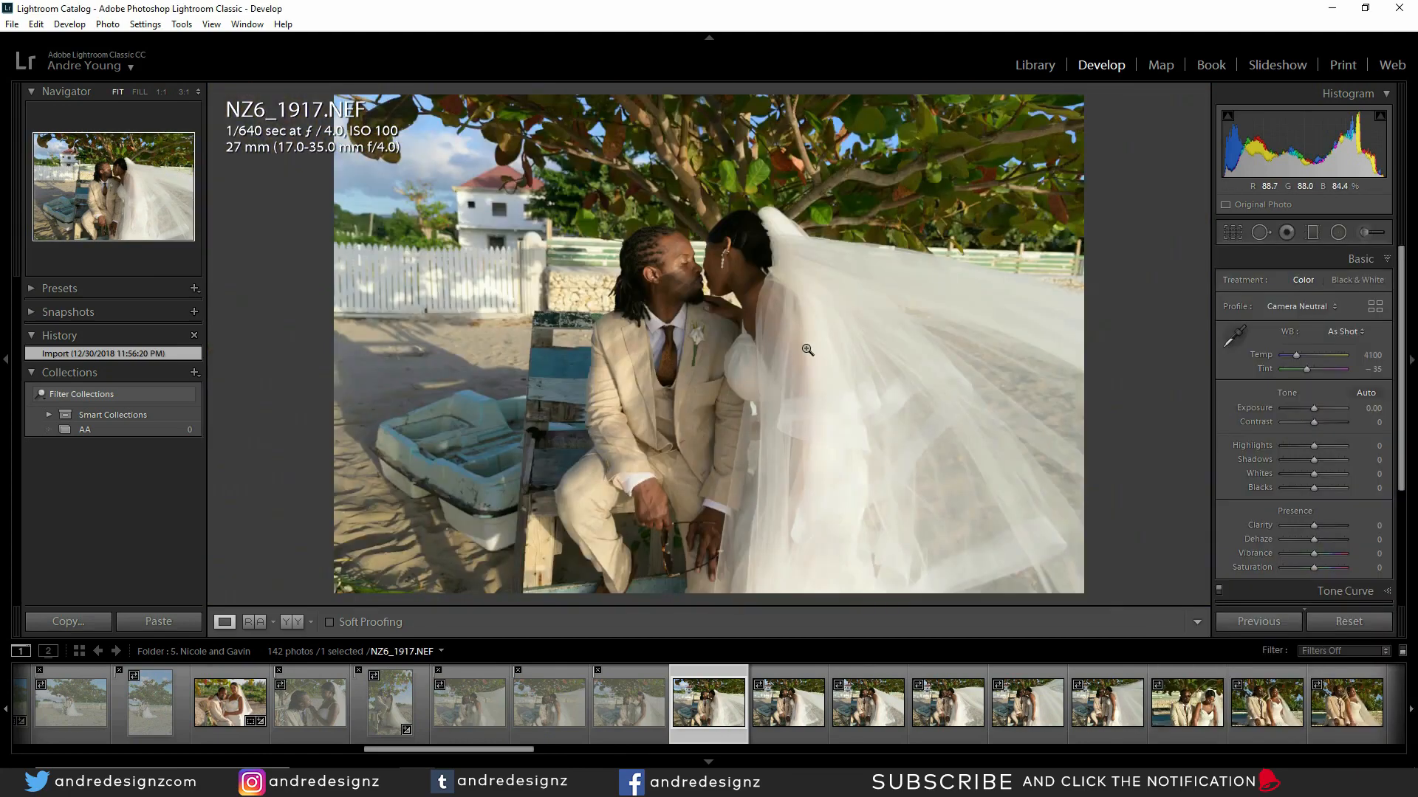
{"action": "left_click", "coordinate": [790, 702]}
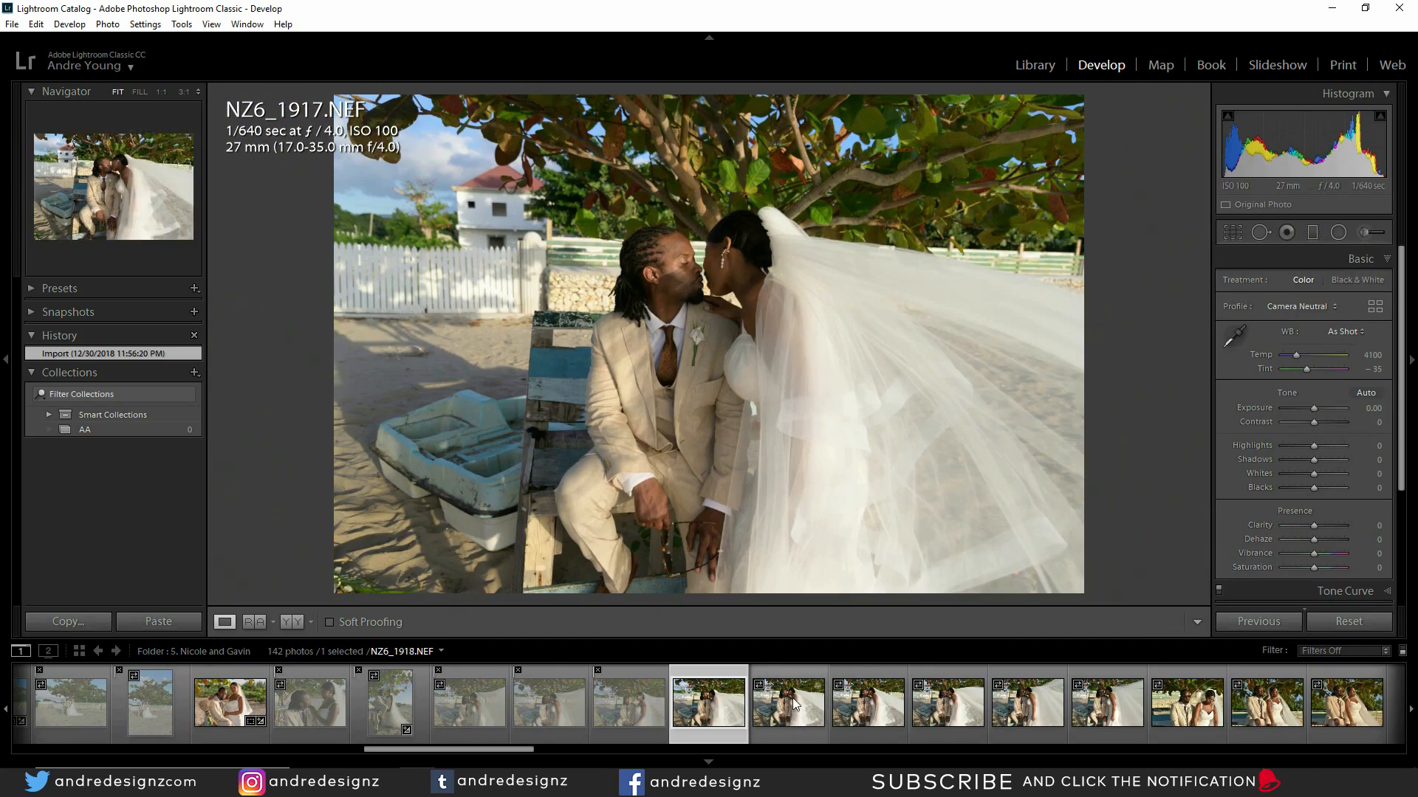